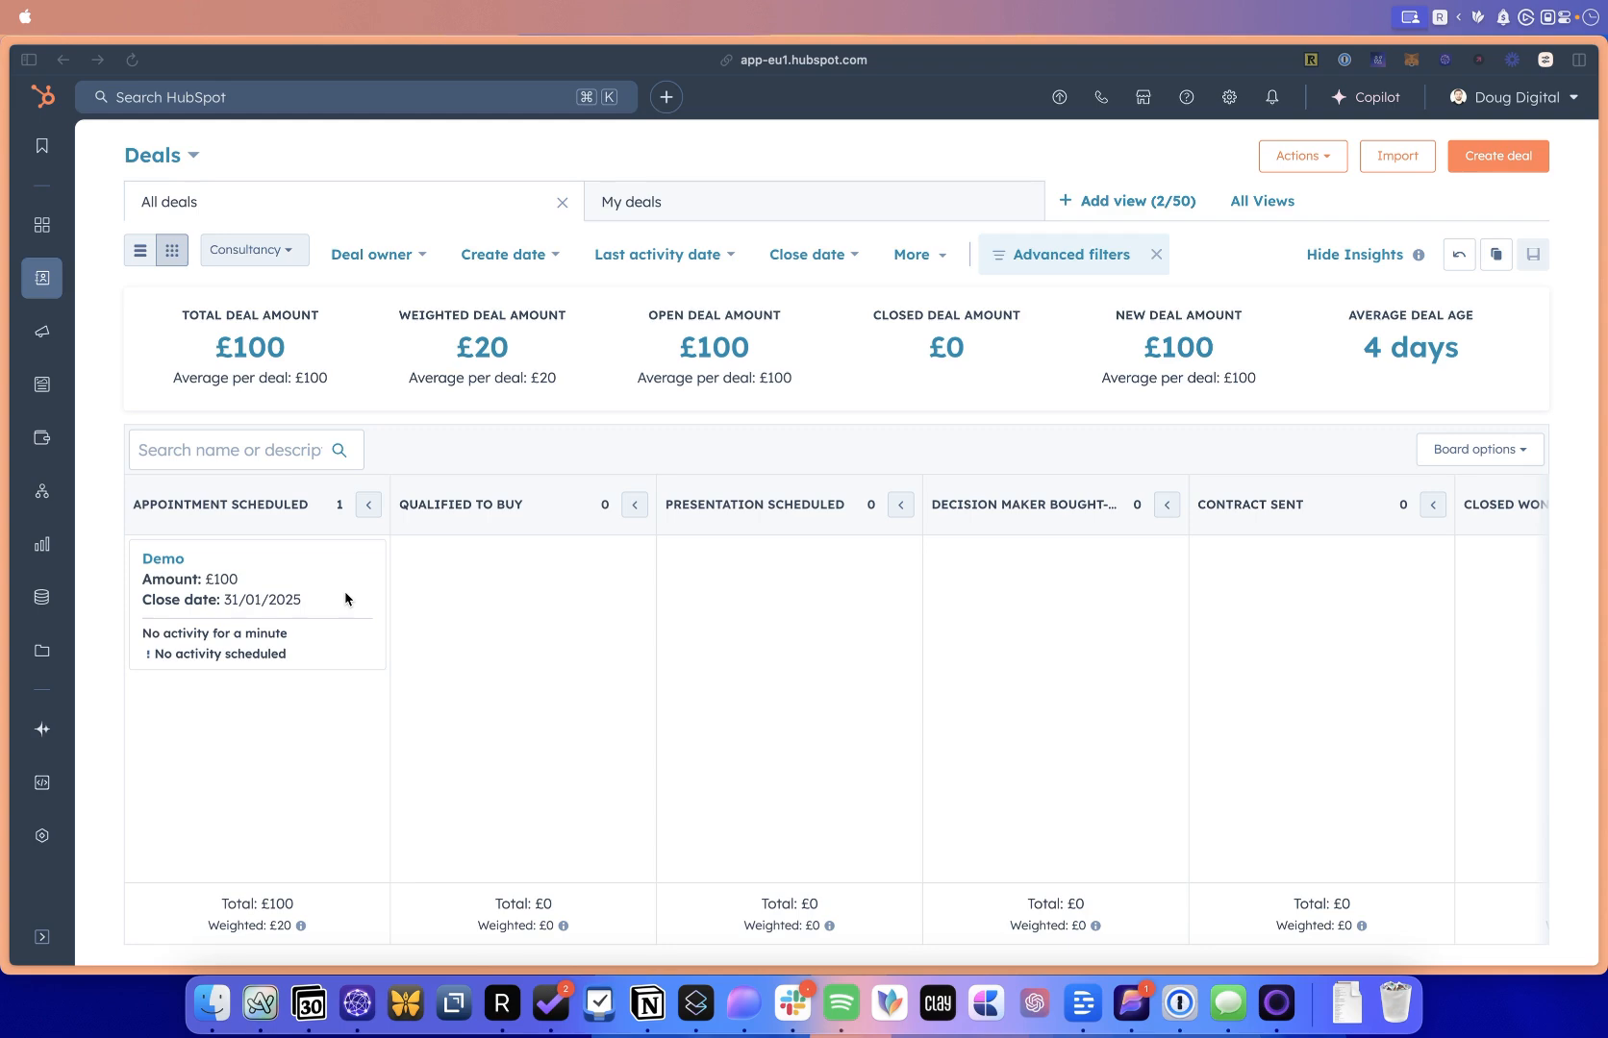
mouse_move(43, 288)
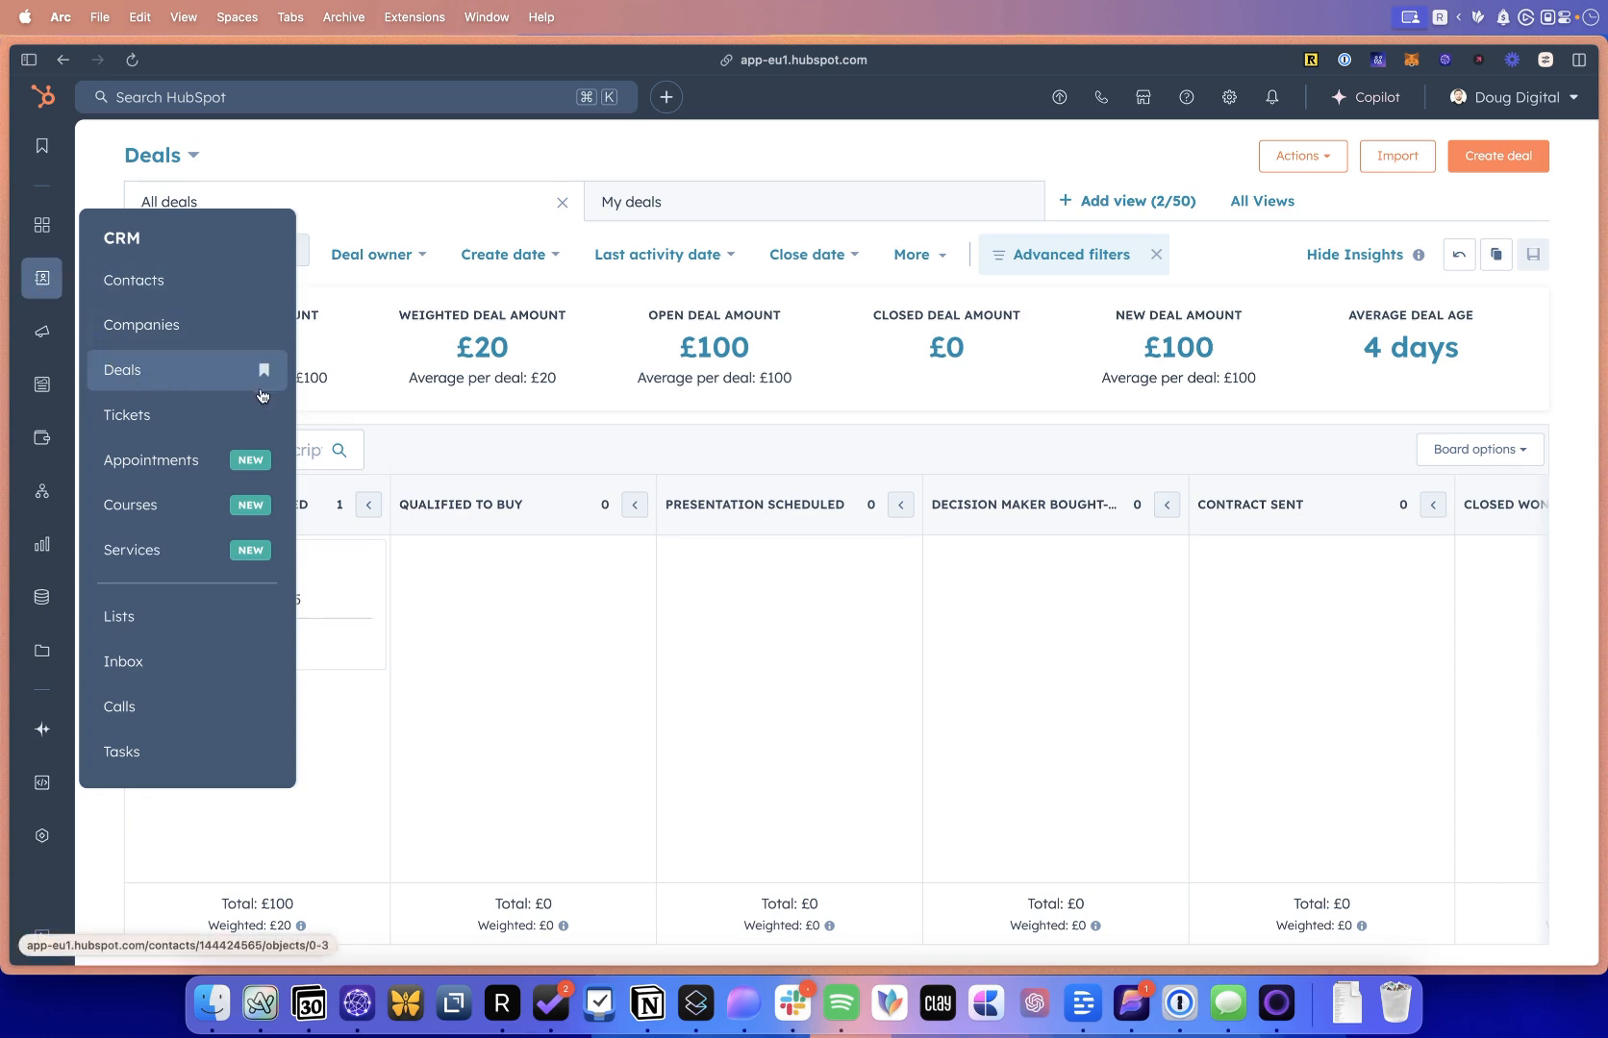
mouse_move(43, 147)
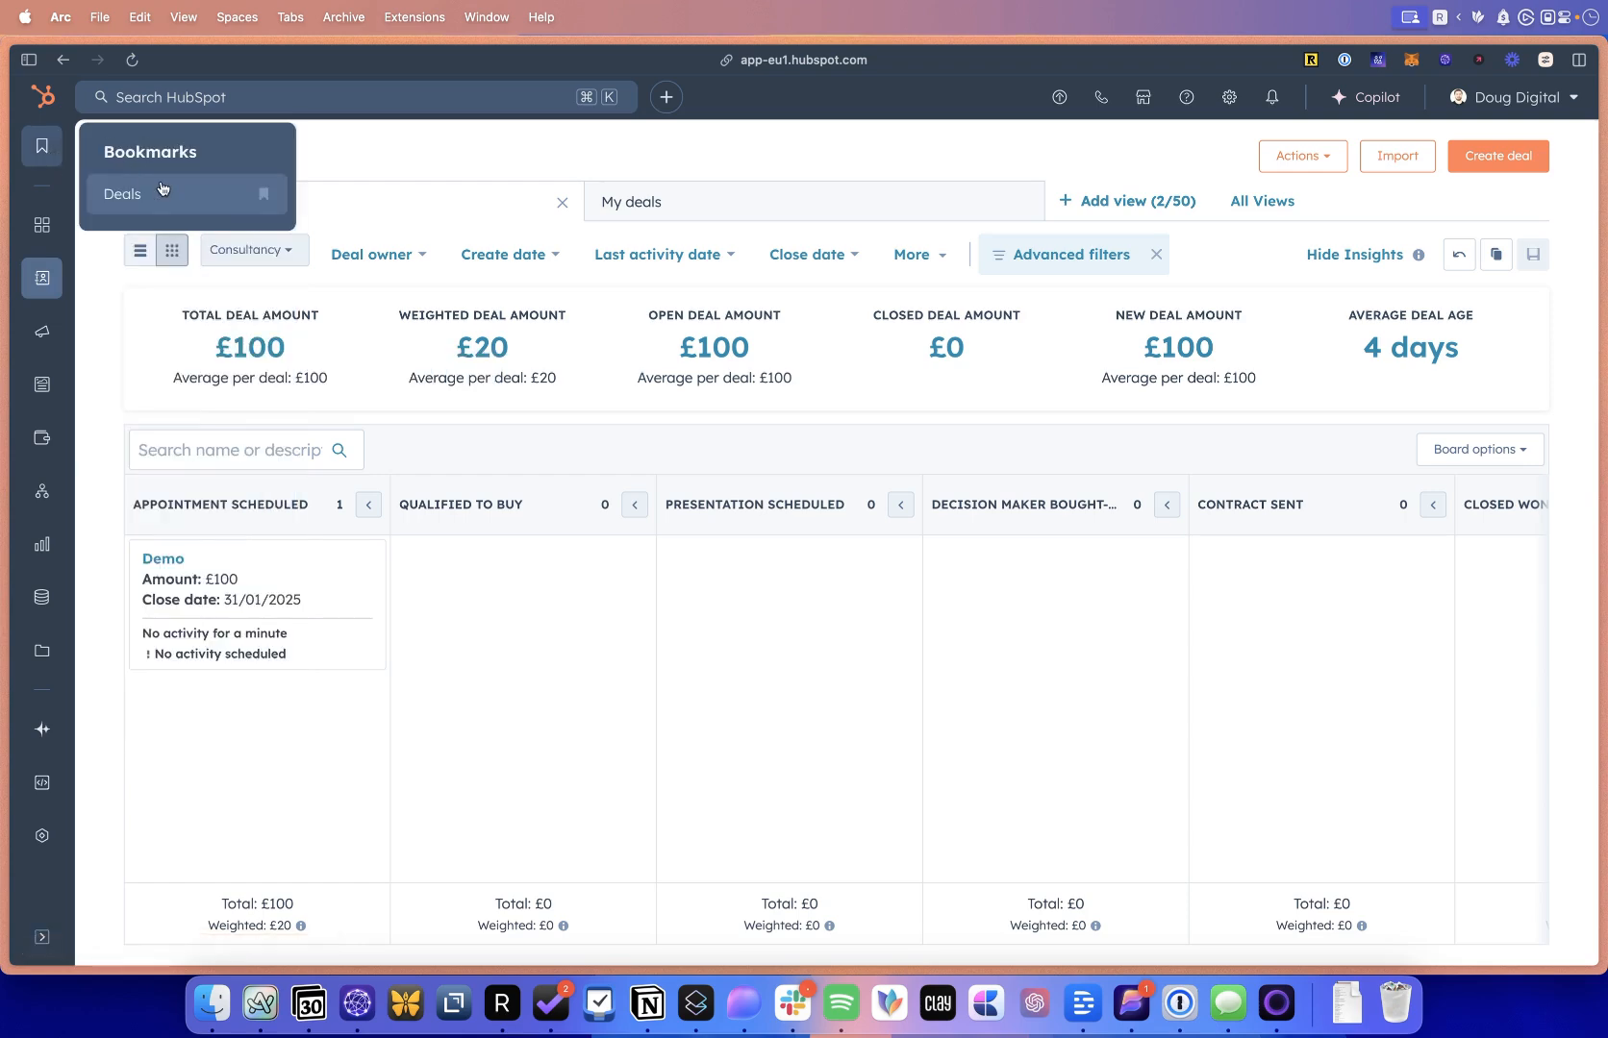
left_click(625, 556)
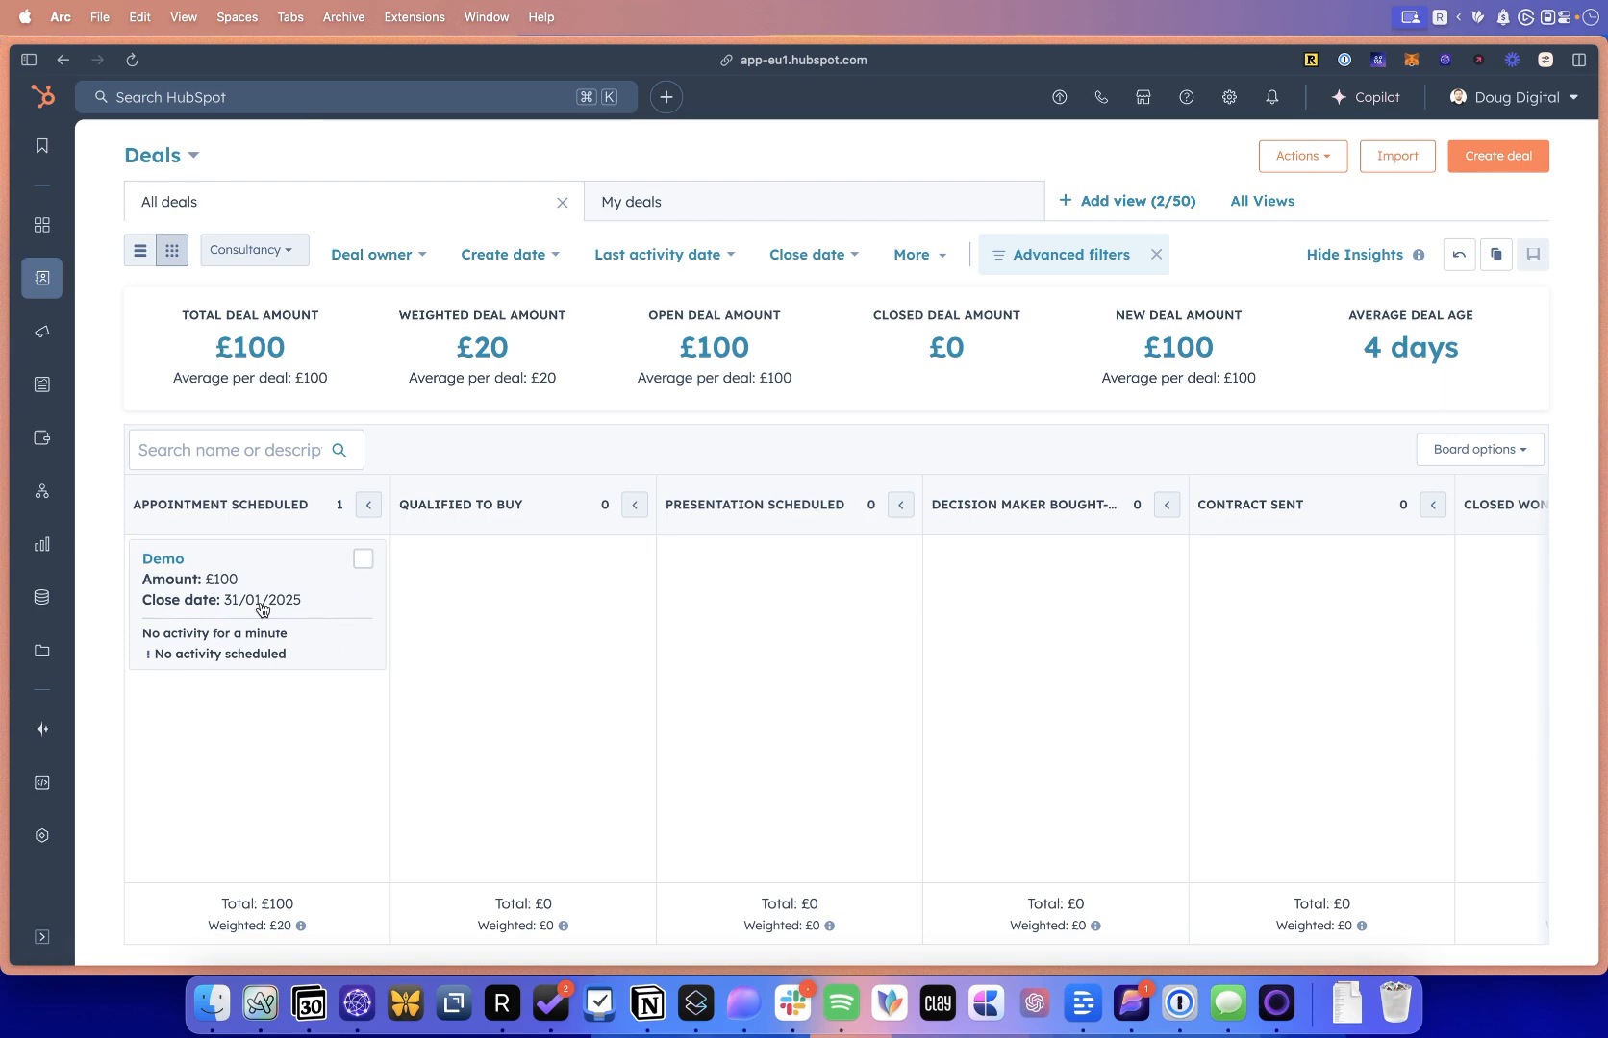
Set the Demo deal's priority to High, save the change and close the deal preview.
left_click(301, 566)
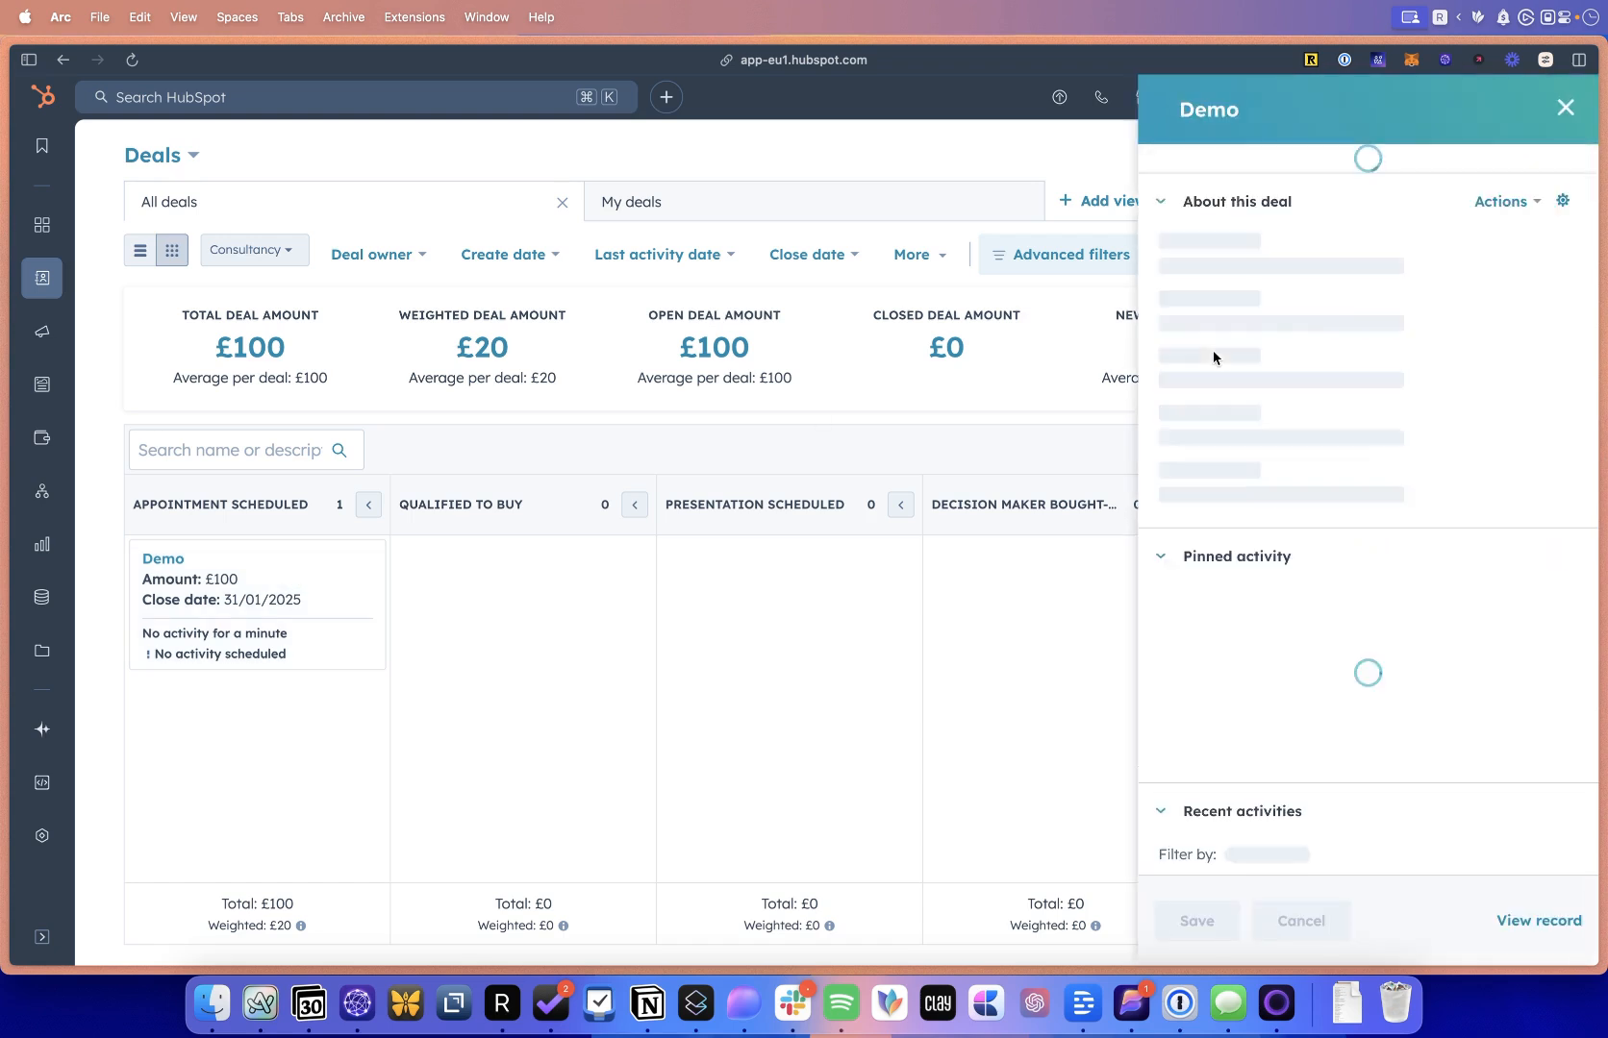
scroll(1297, 578, "down", 2)
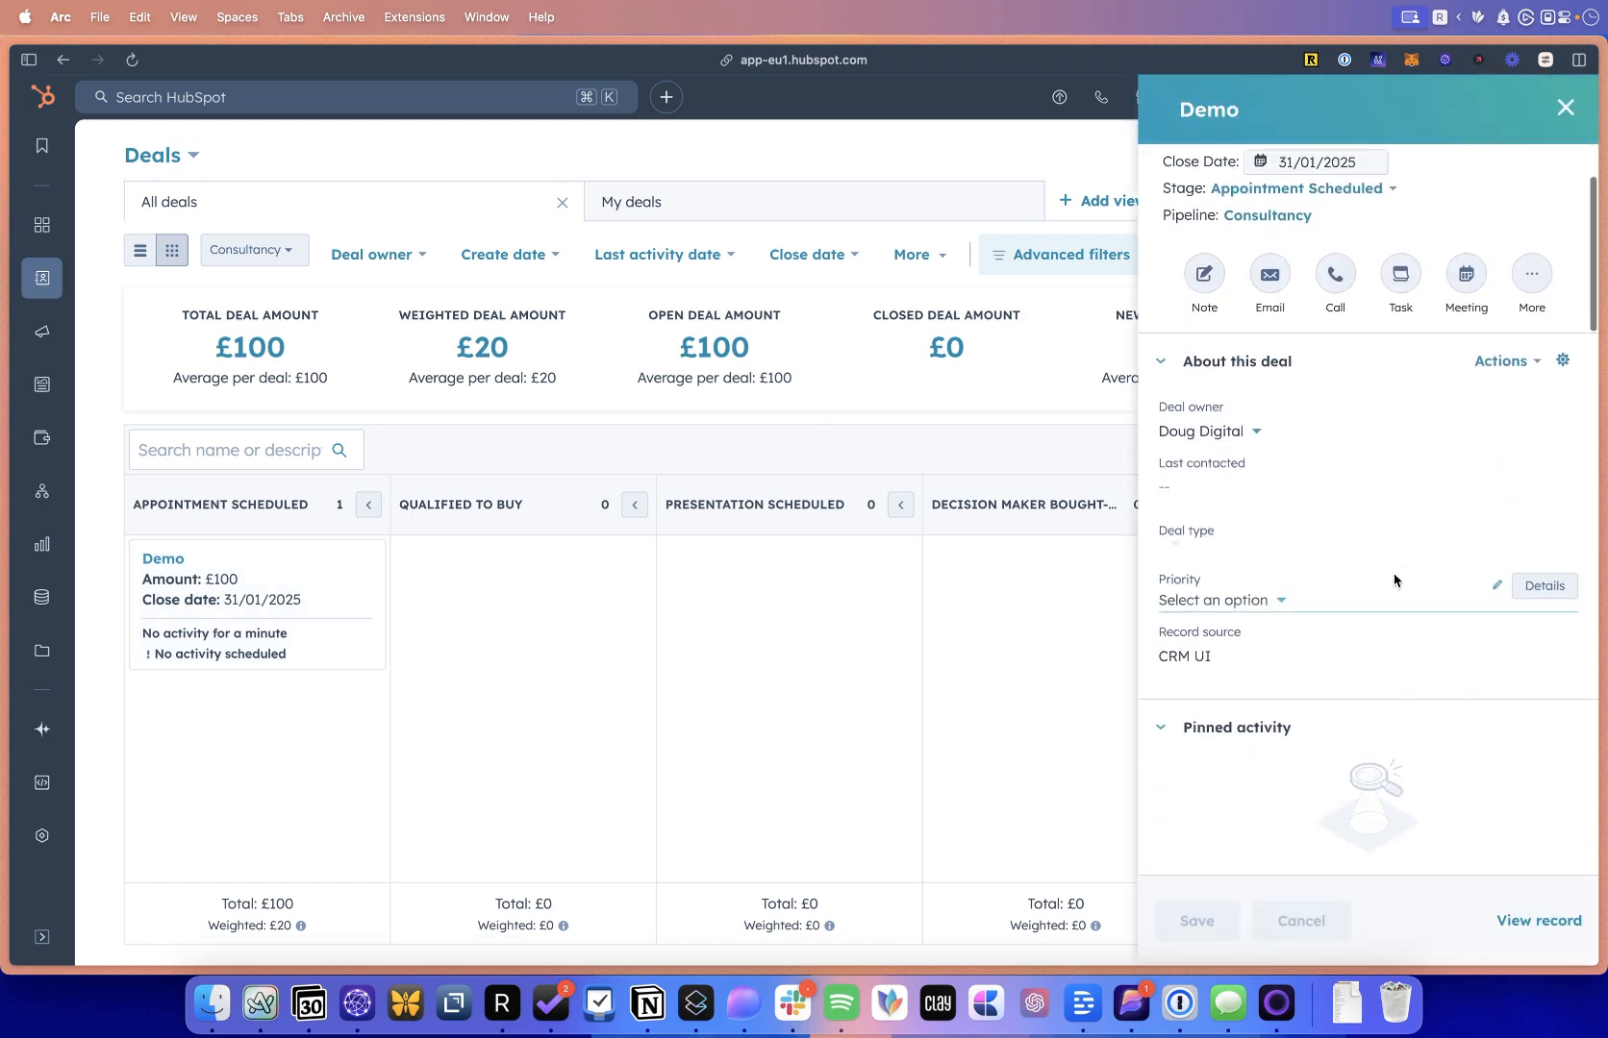
left_click(1250, 599)
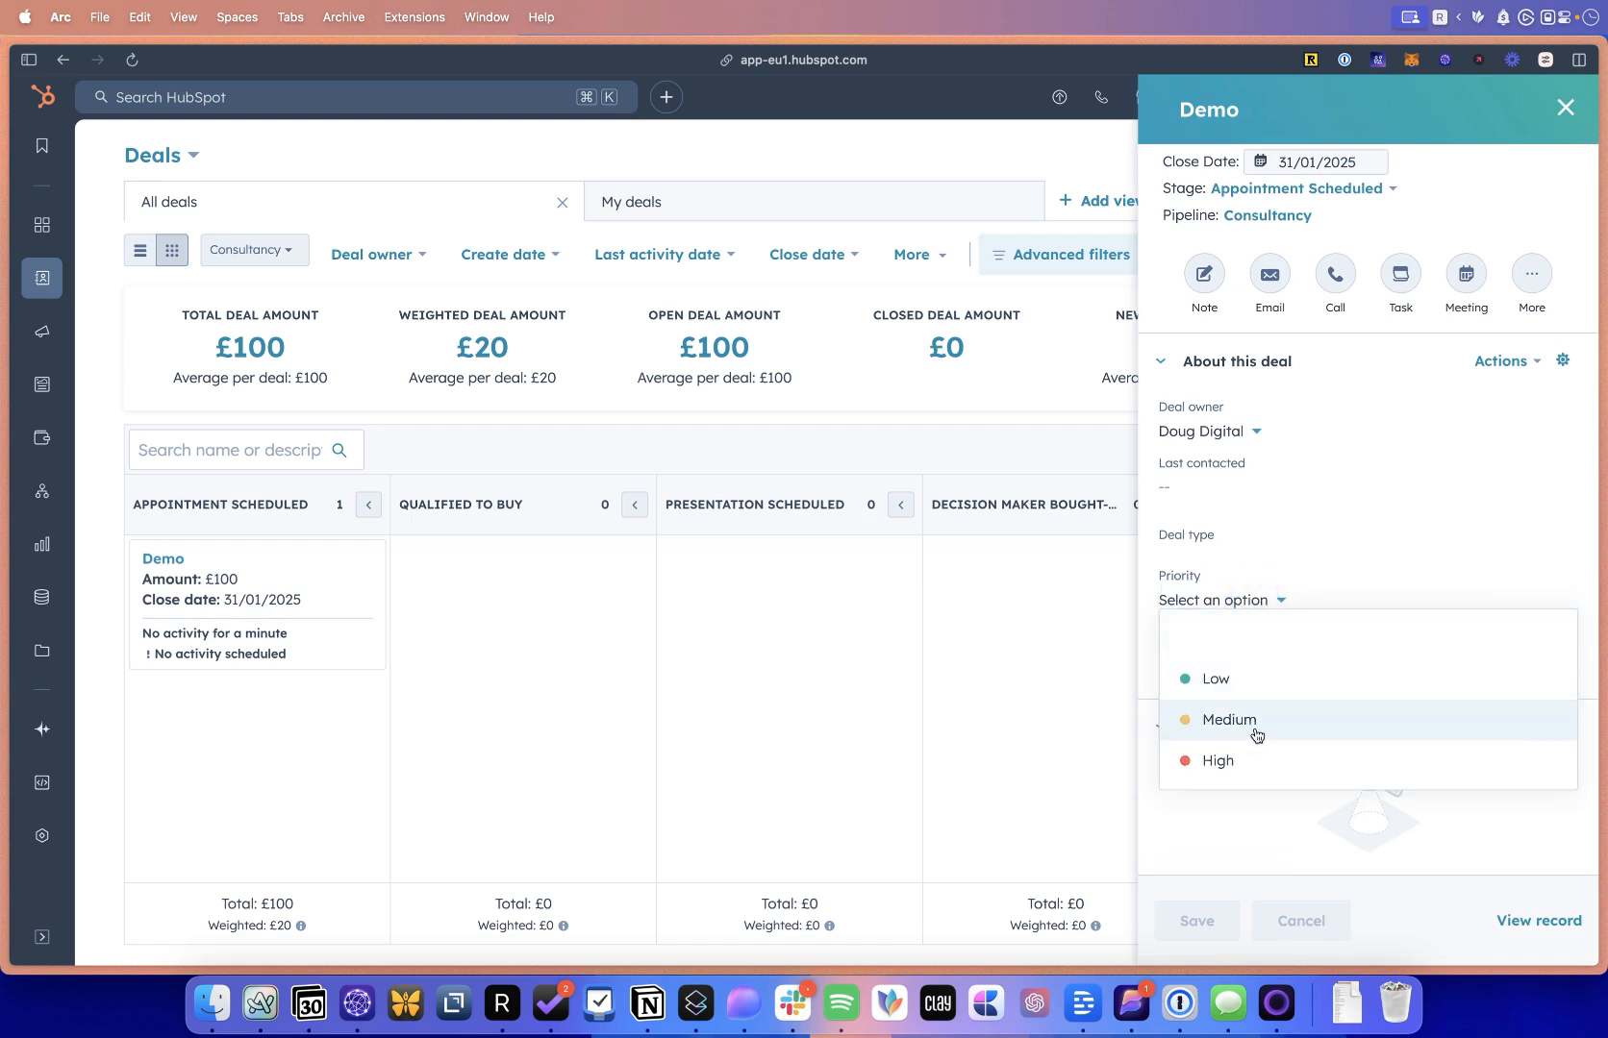
left_click(1248, 760)
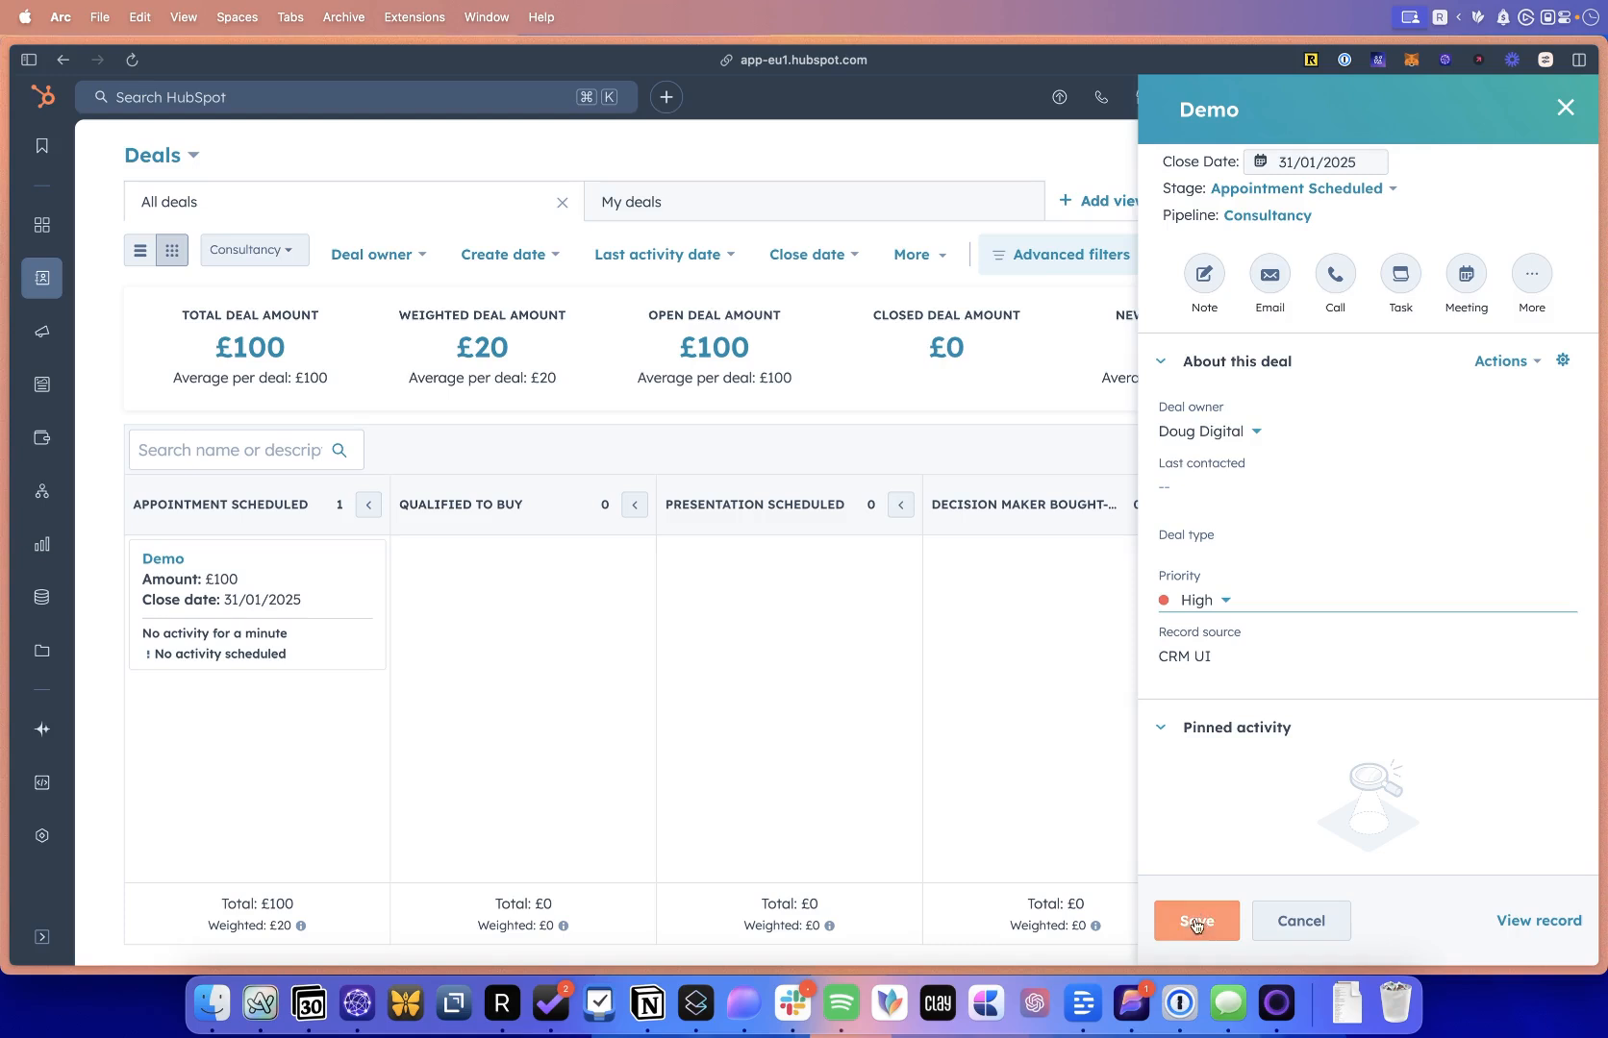
left_click(1196, 921)
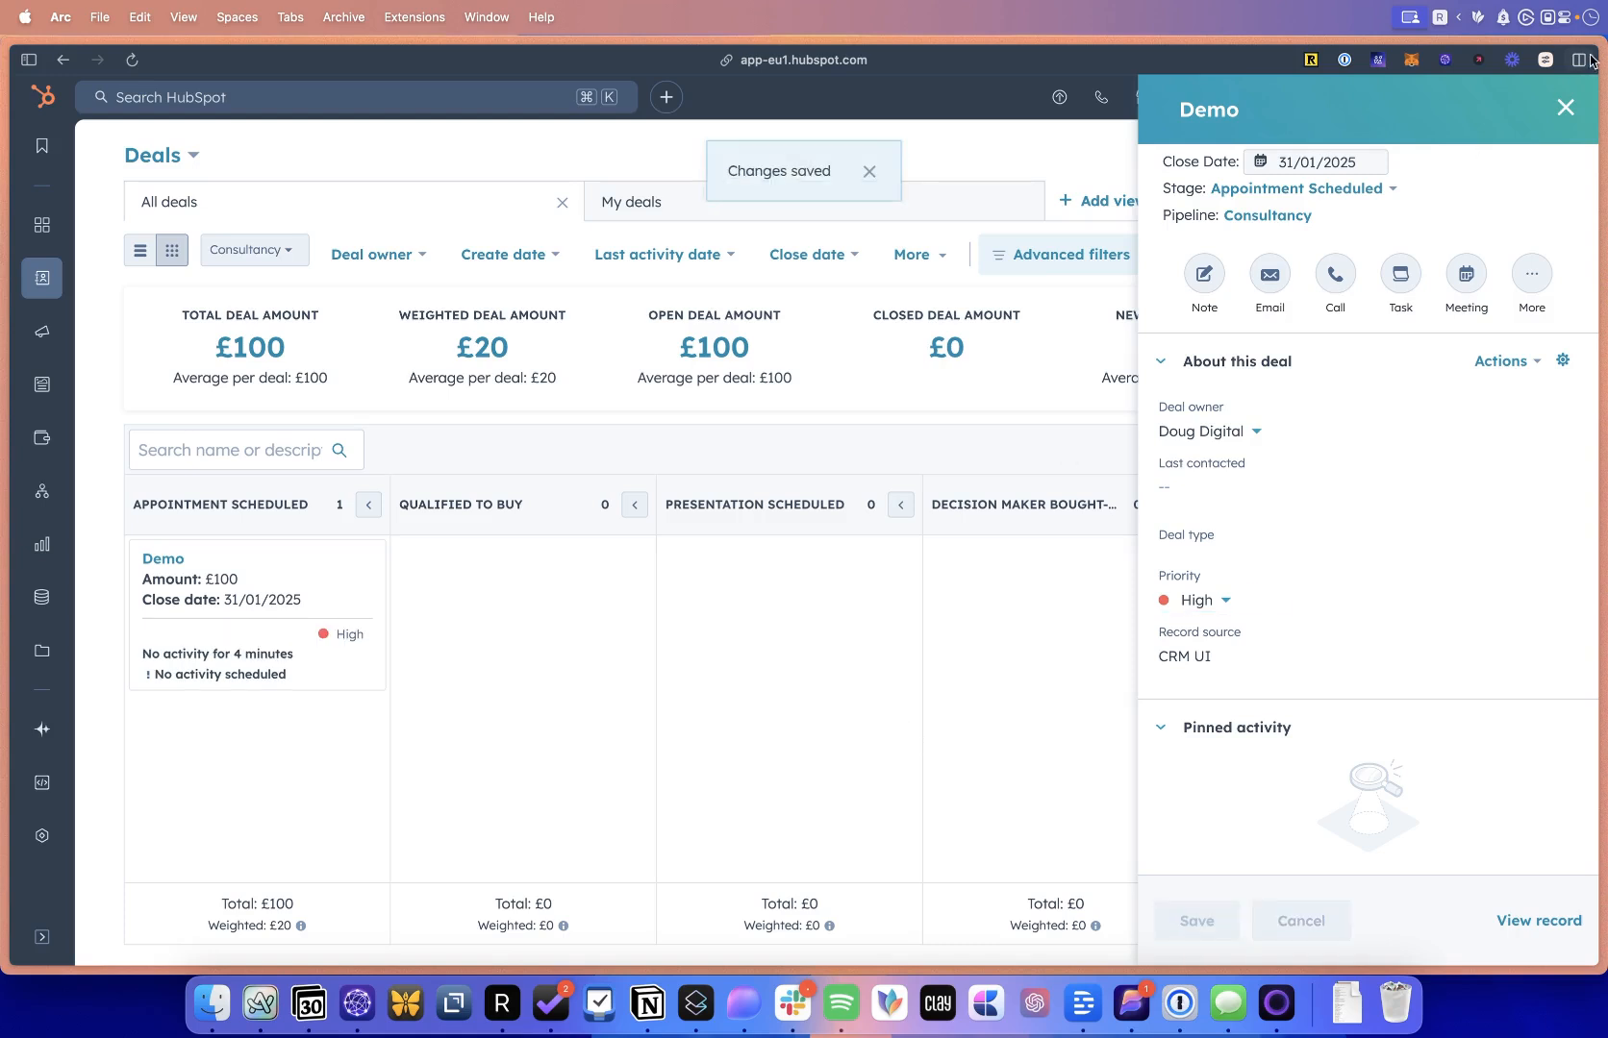
left_click(1554, 118)
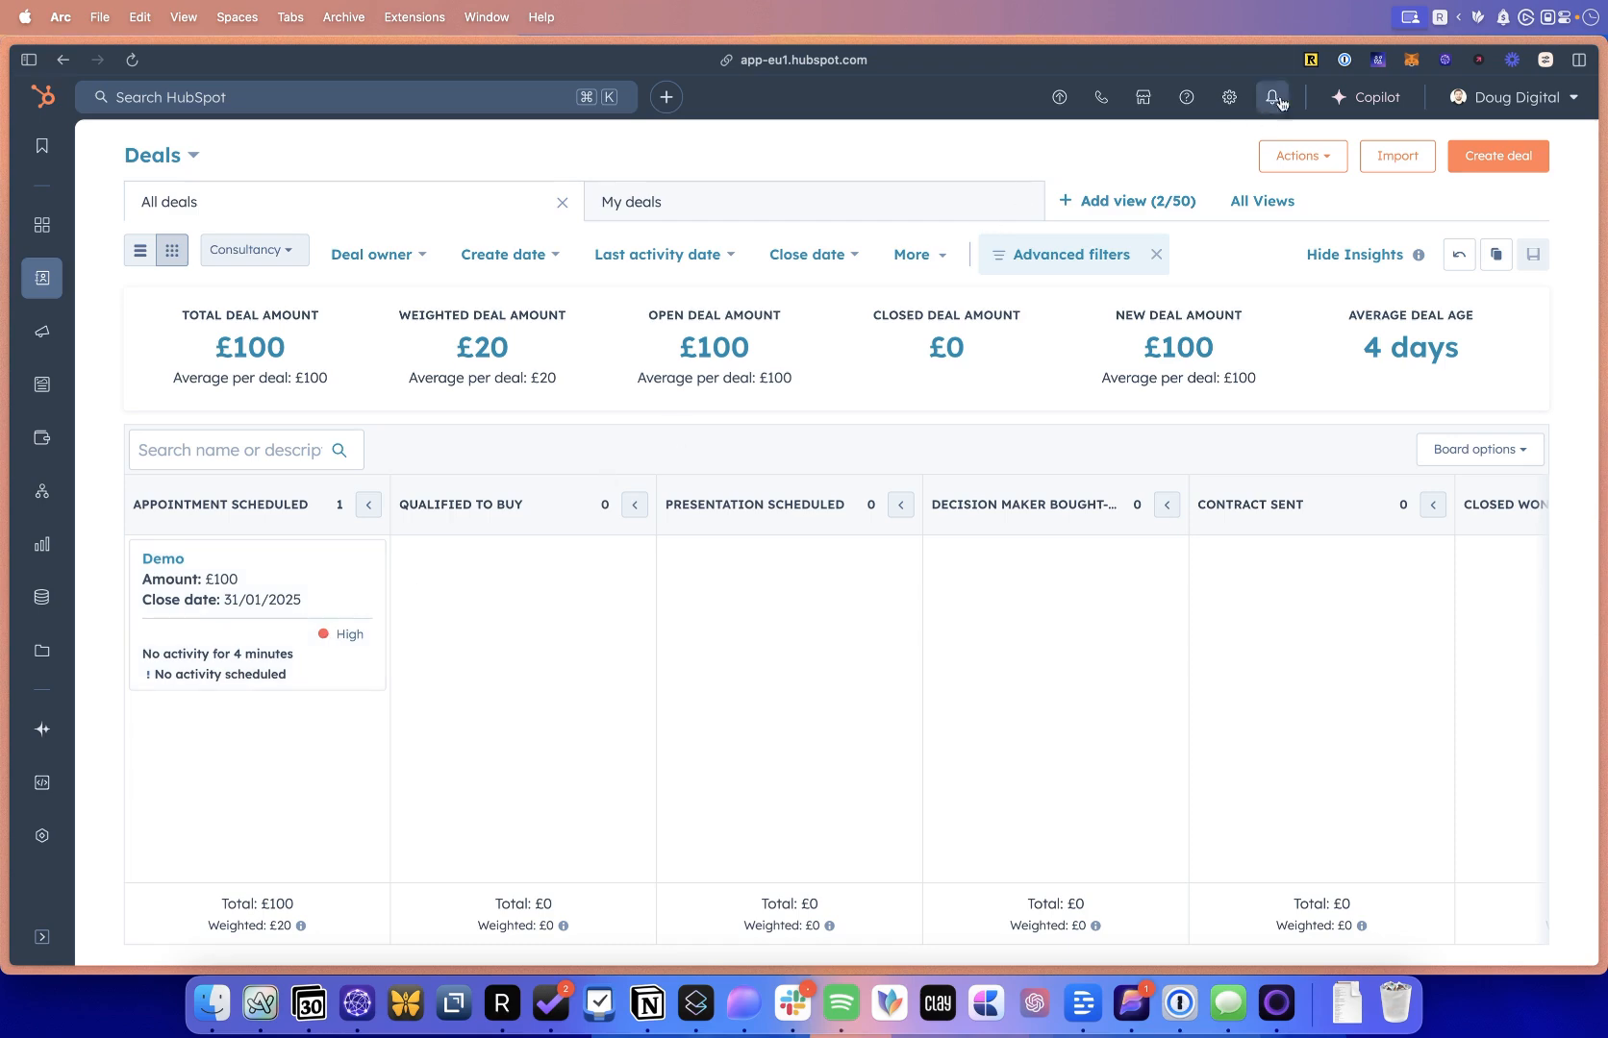
Open the account settings for the Deals object and show its pipeline configuration.
left_click(1227, 112)
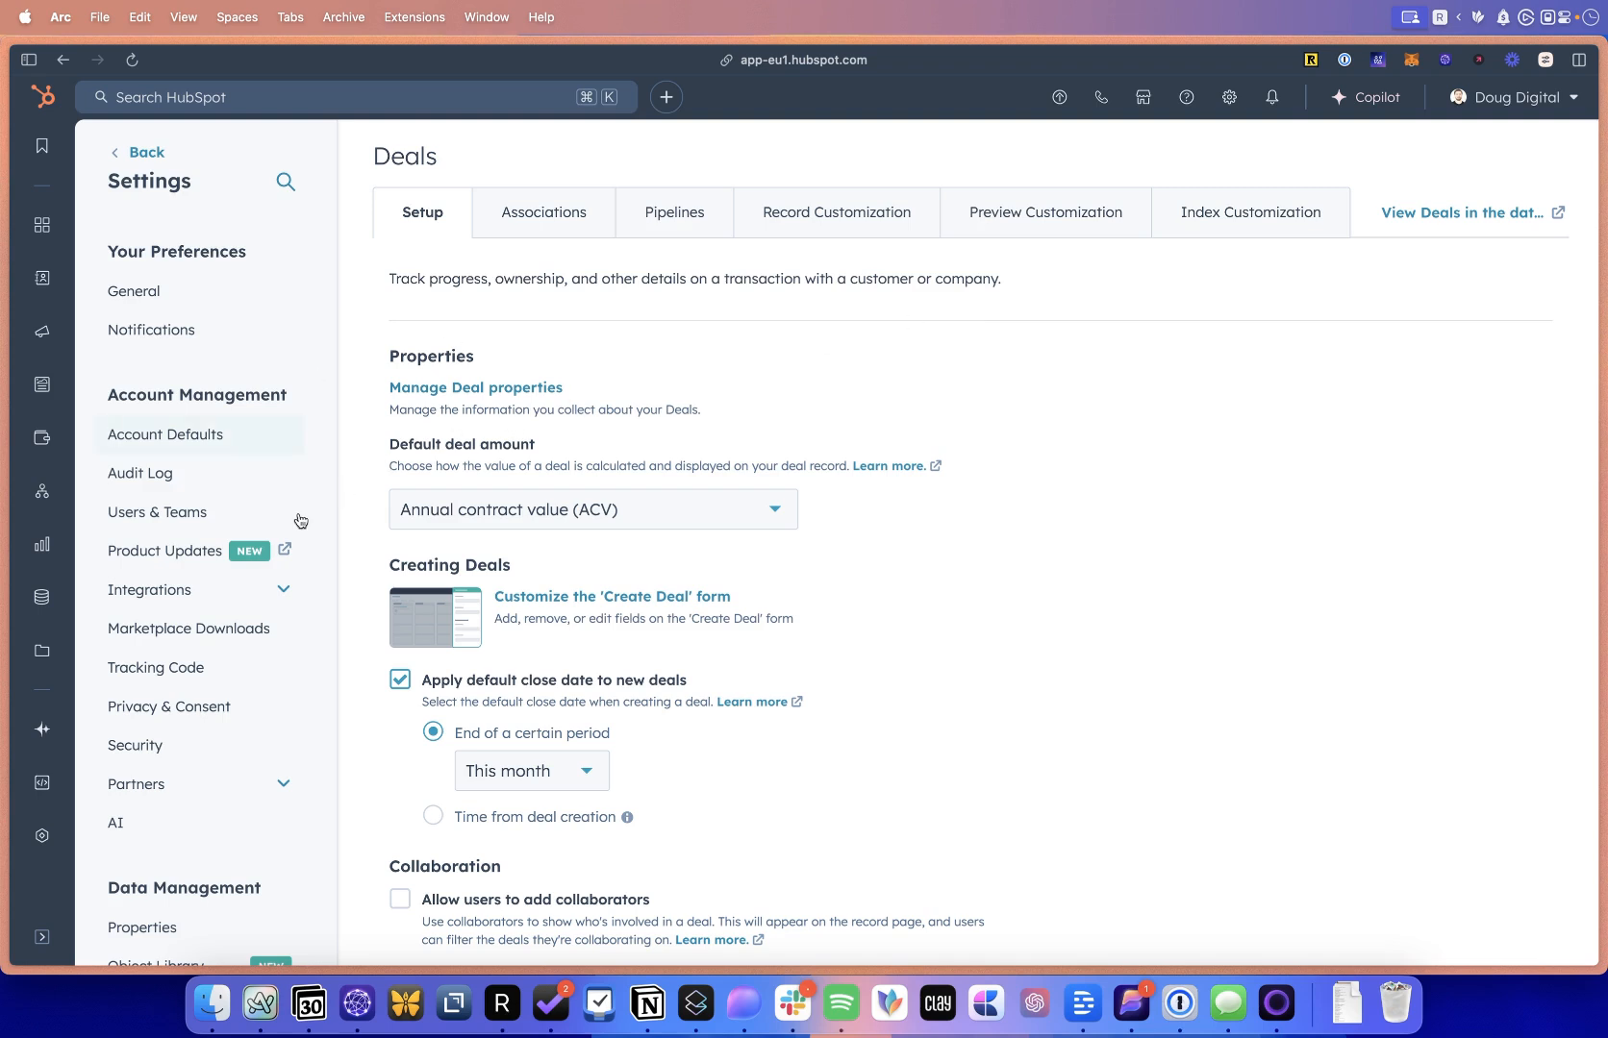
scroll(300, 520, "down", 10)
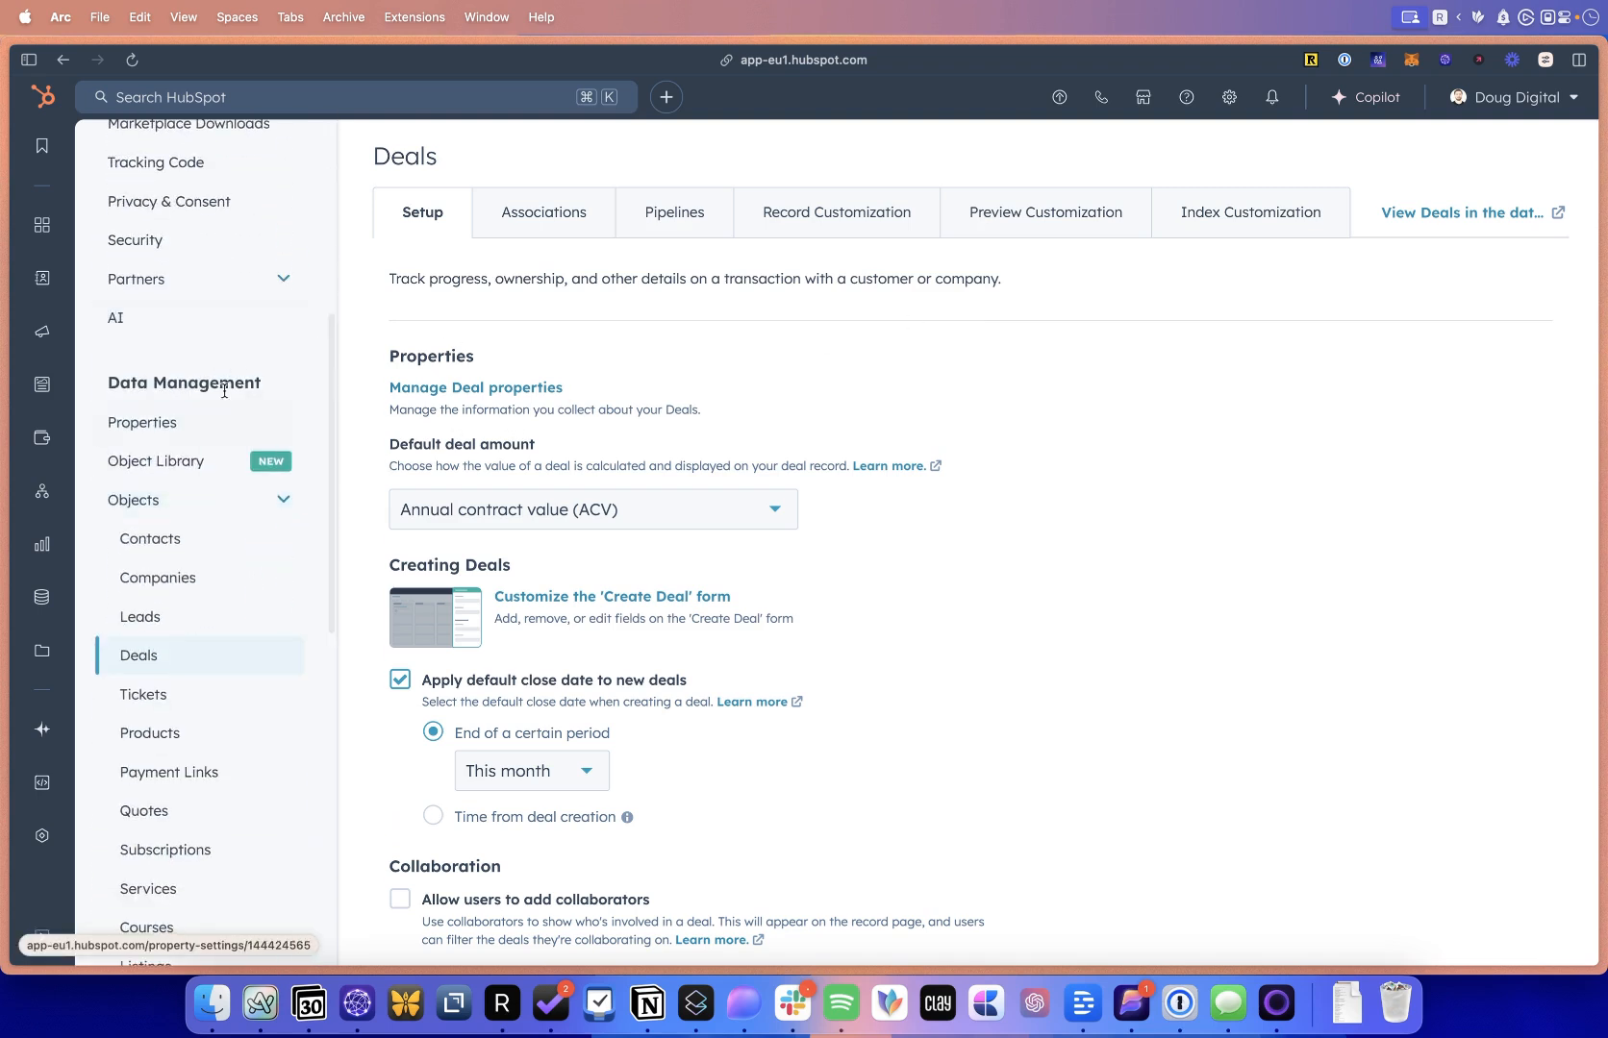
scroll(242, 481, "down", 1)
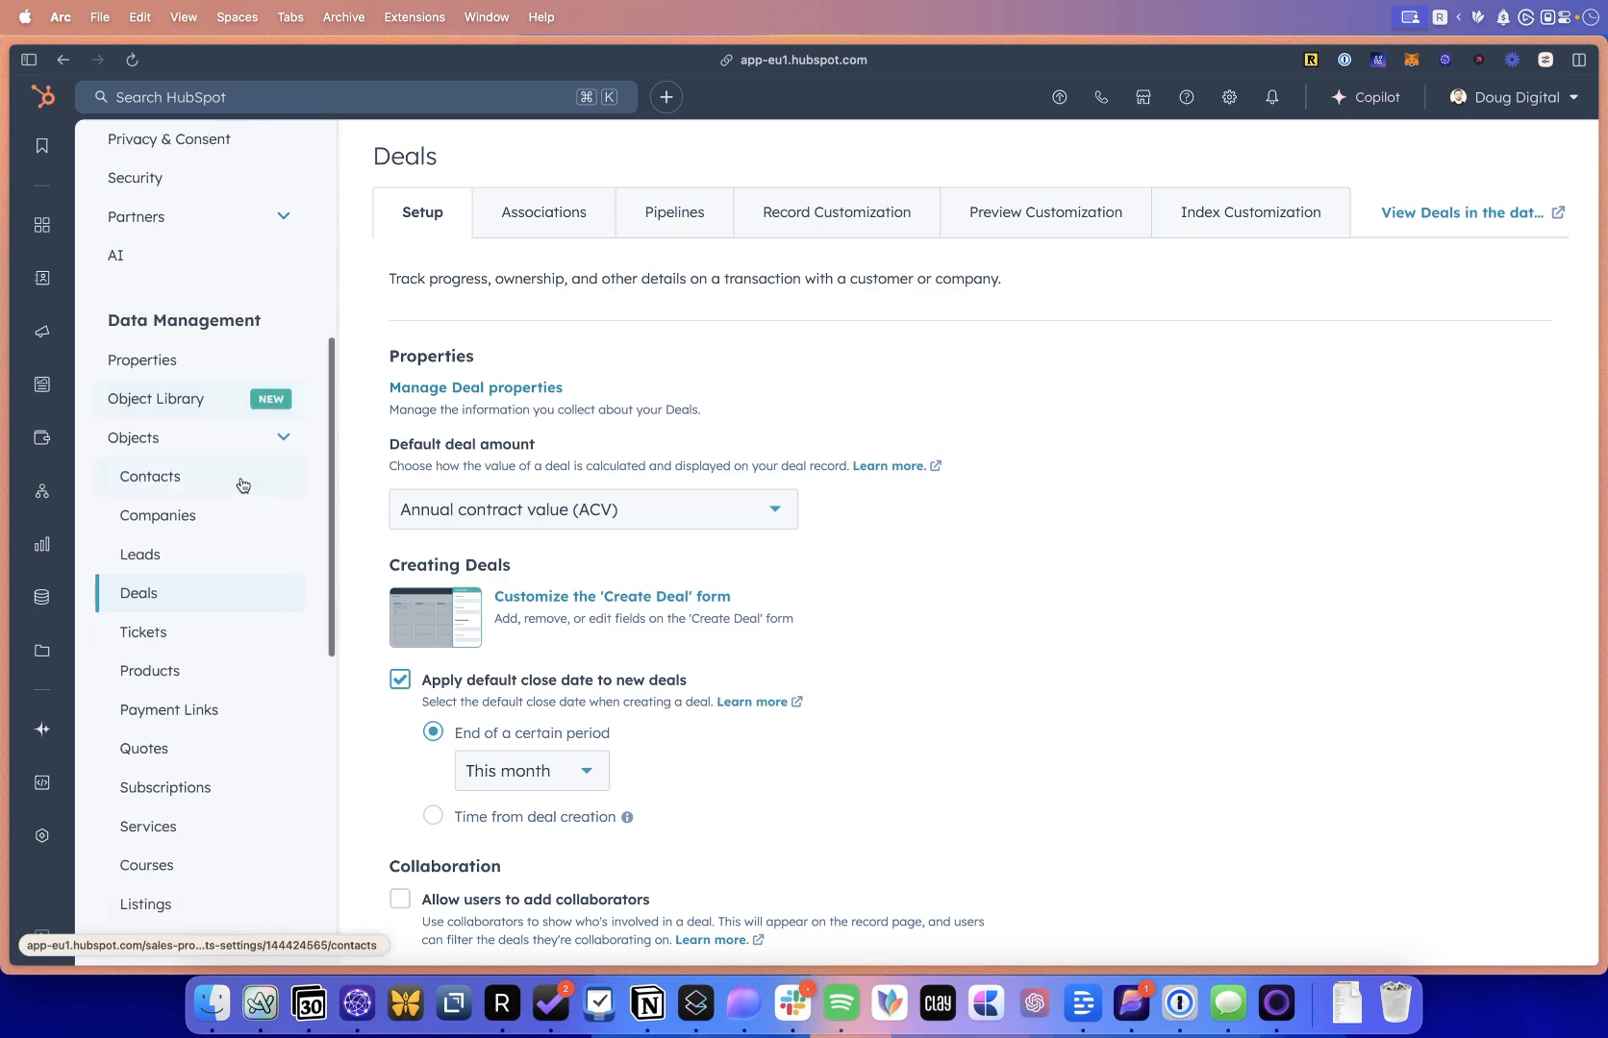
left_click(279, 439)
left_click(279, 438)
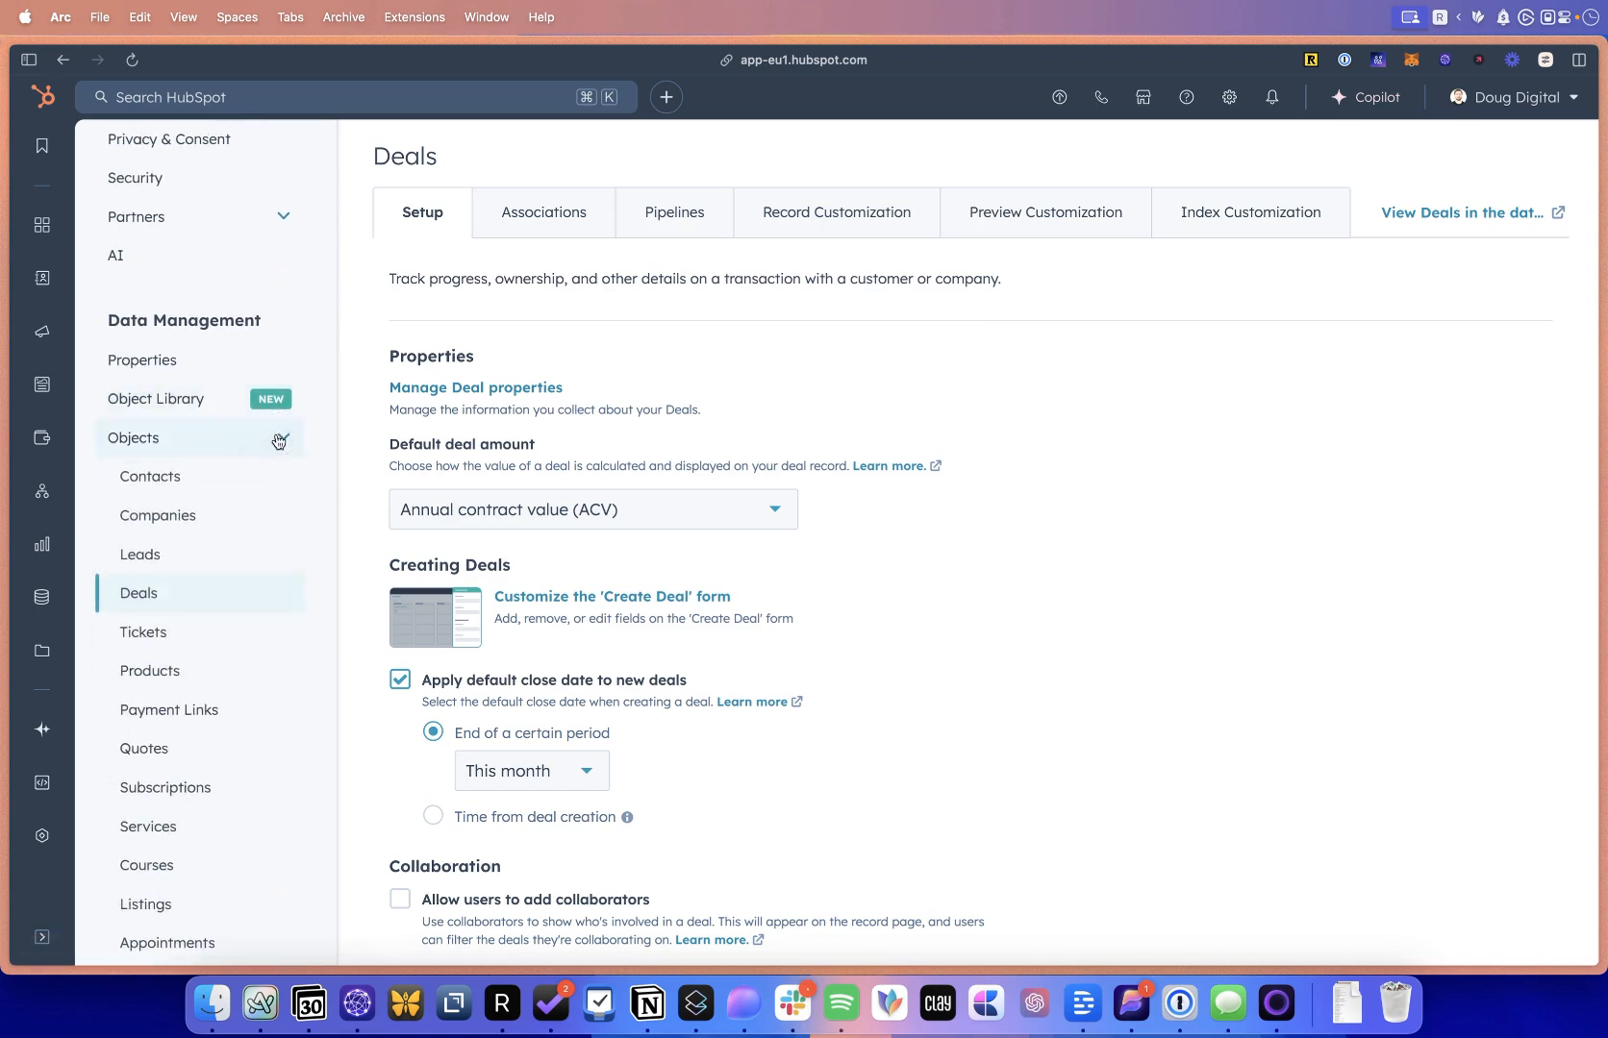
left_click(988, 360)
left_click(675, 214)
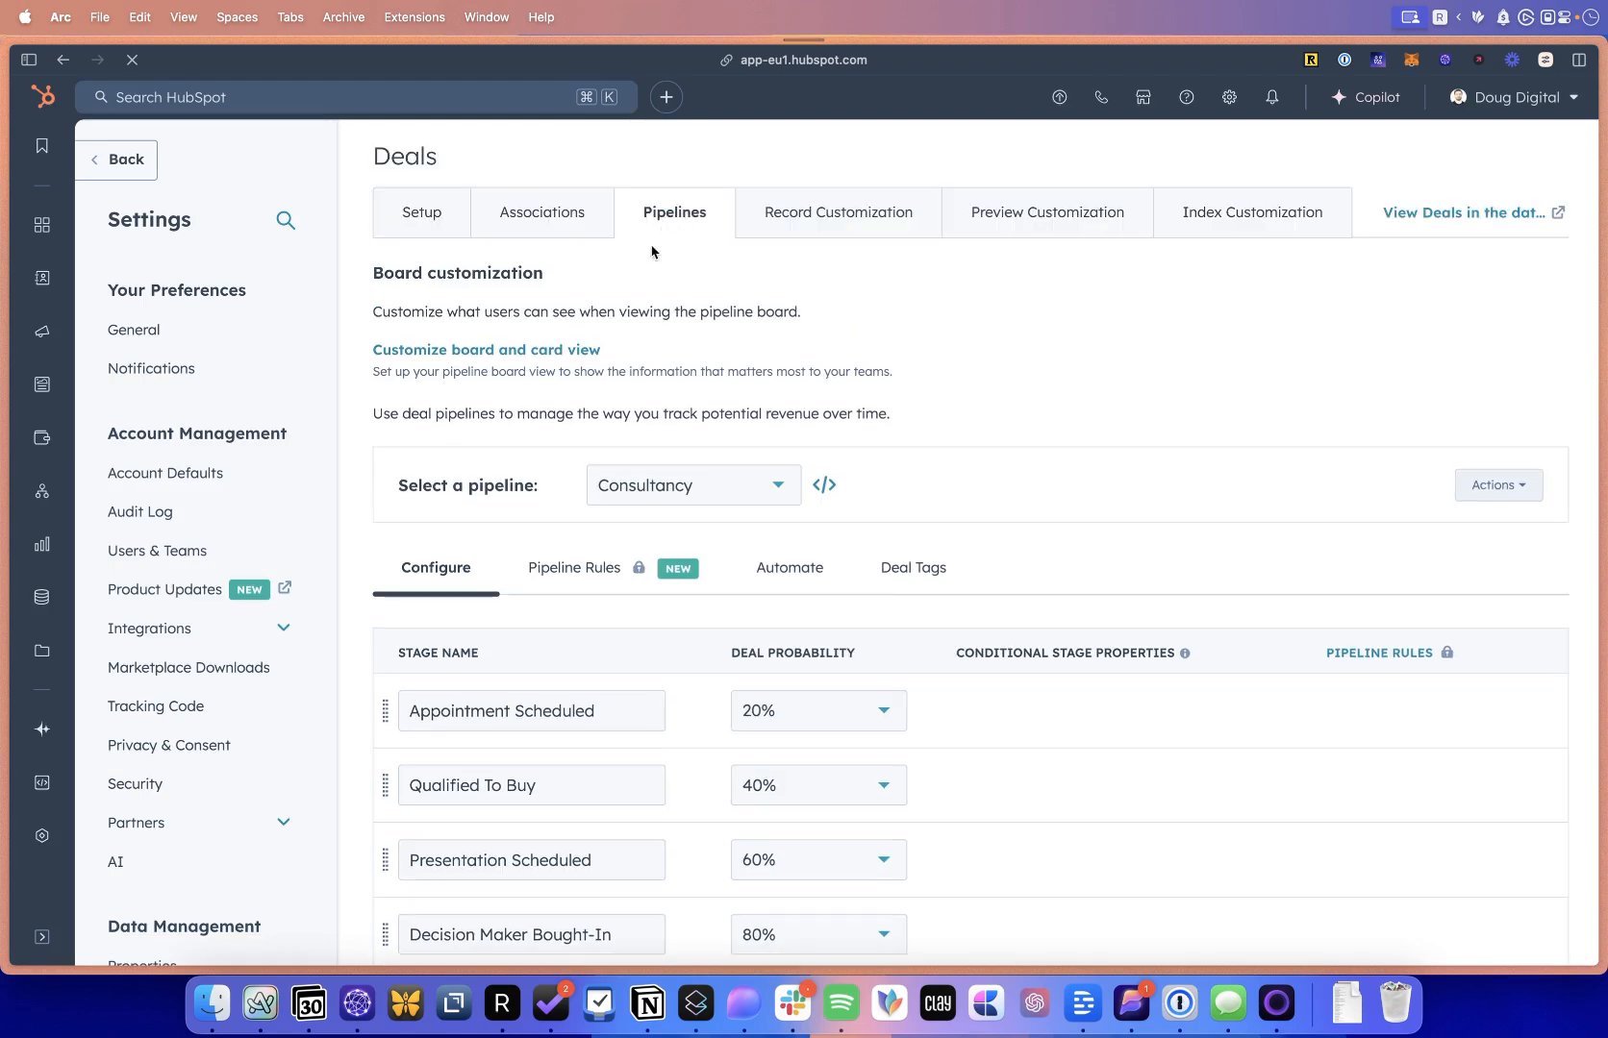
Open the deal tag management page from the Consultancy pipeline's deal tags.
left_click(920, 573)
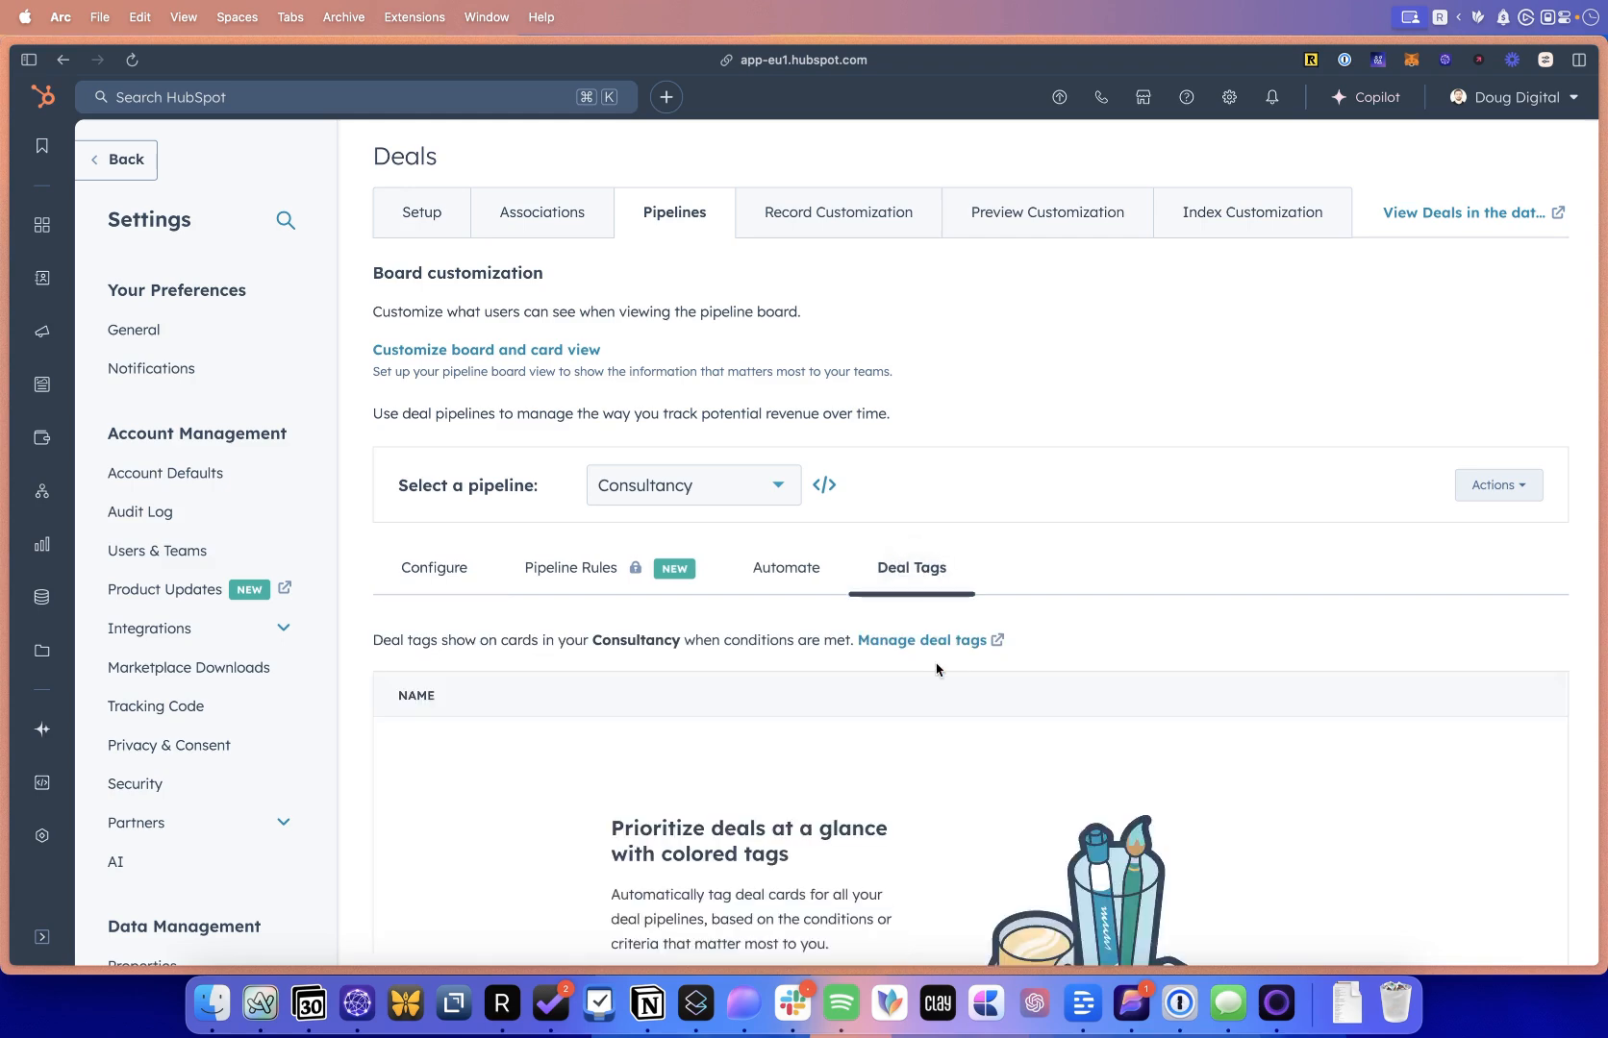
scroll(926, 639, "down", 5)
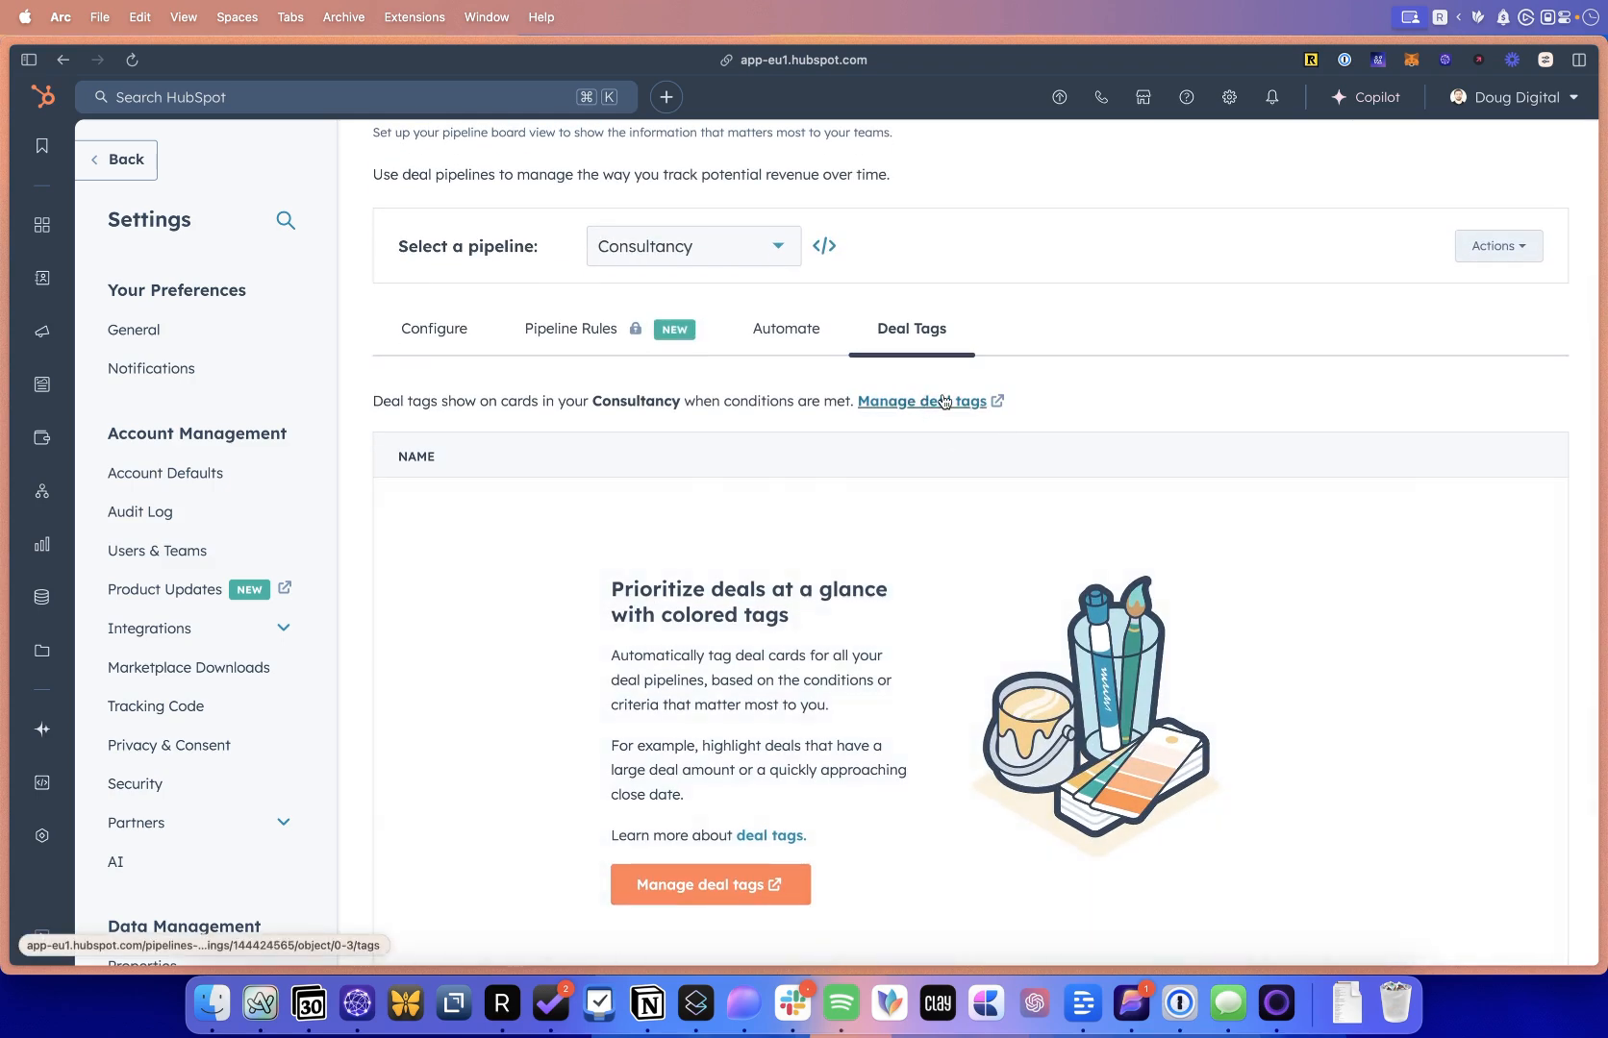
left_click(943, 401)
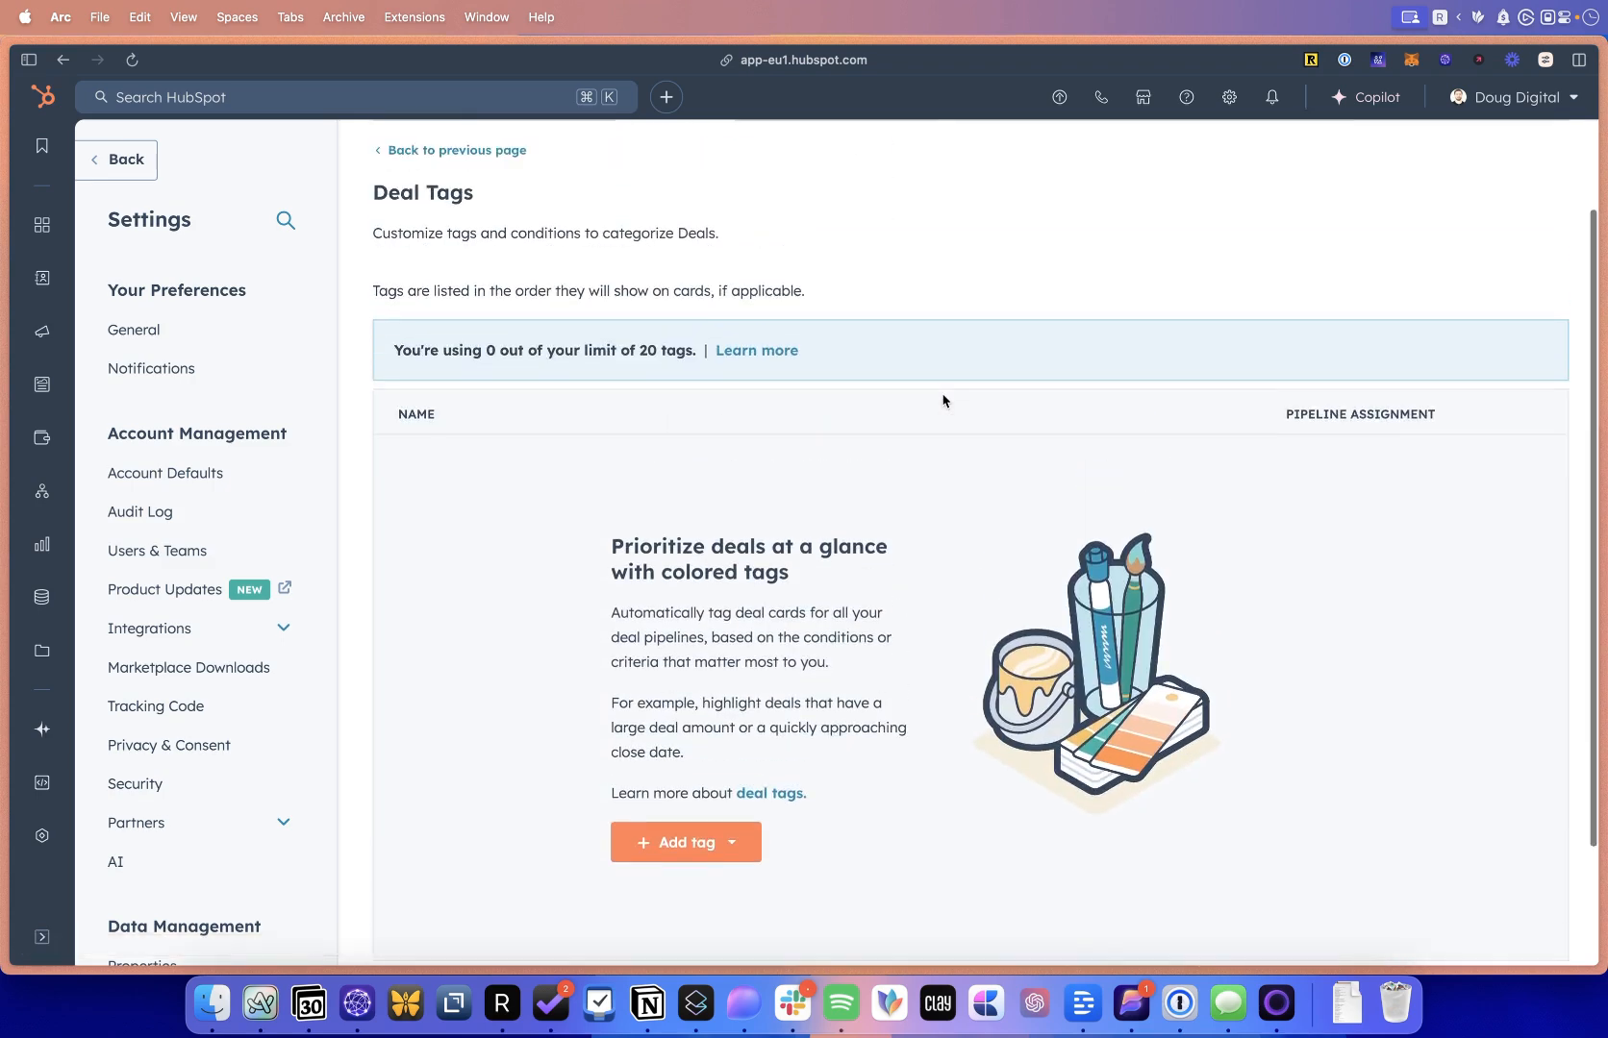
Look through the preset deal tags and start a new tag from scratch.
scroll(942, 401, "down", 3)
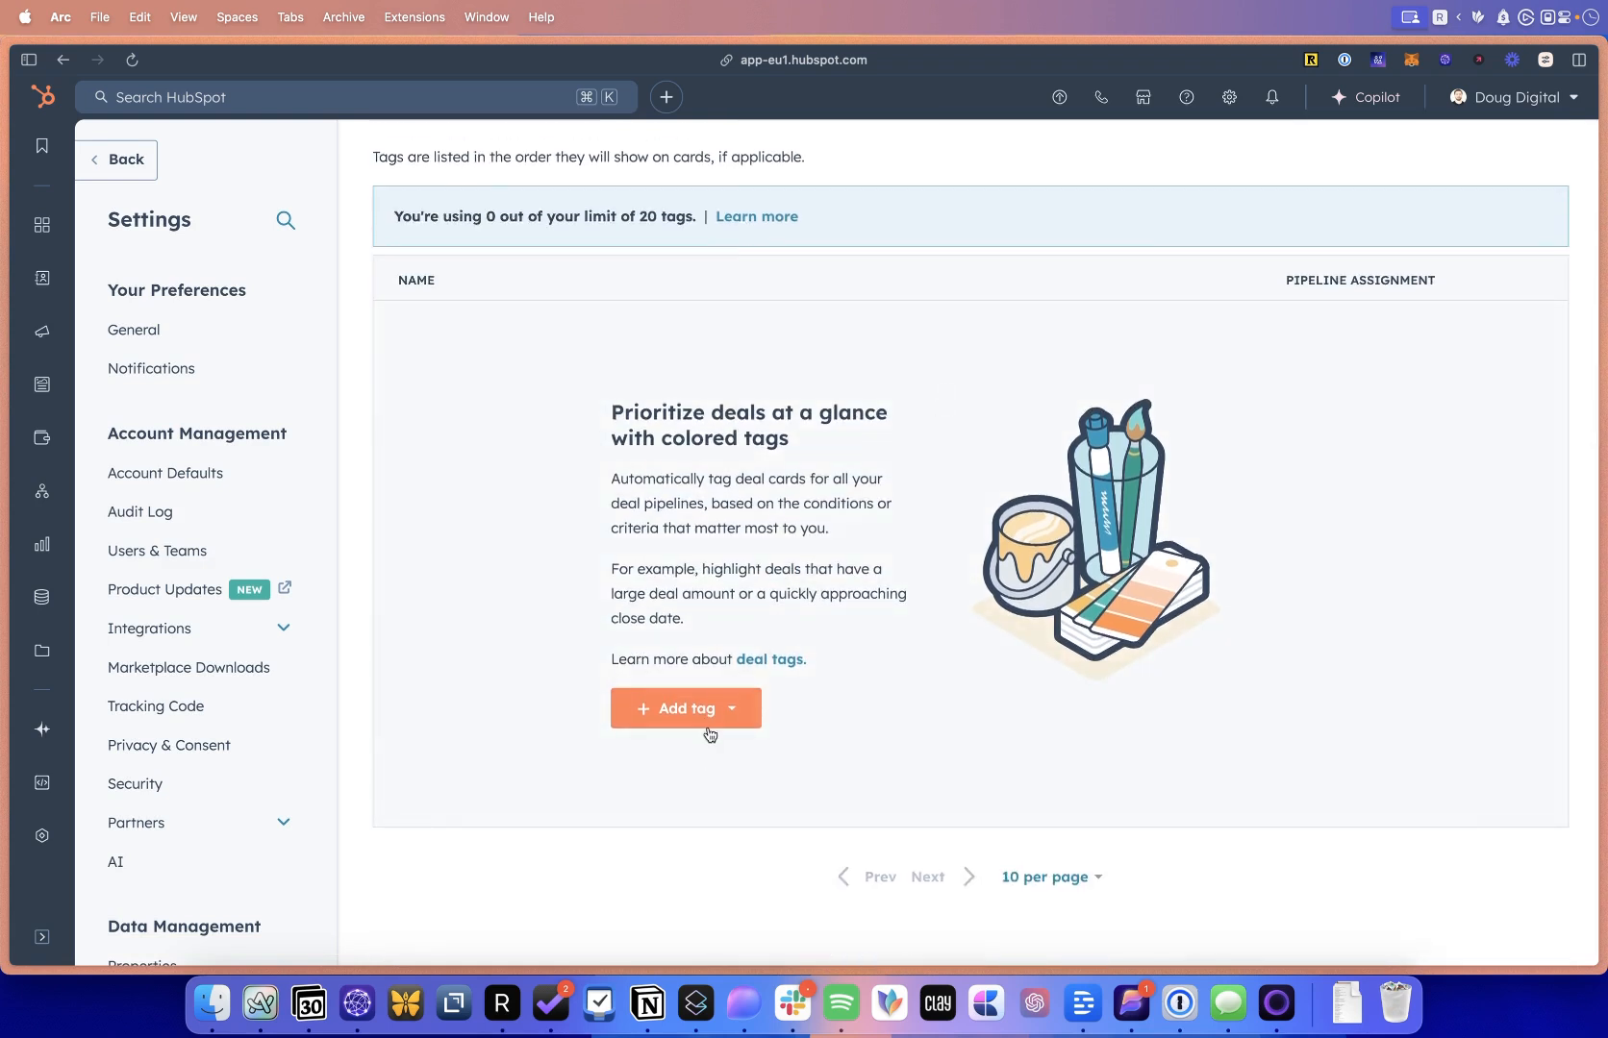
left_click(716, 709)
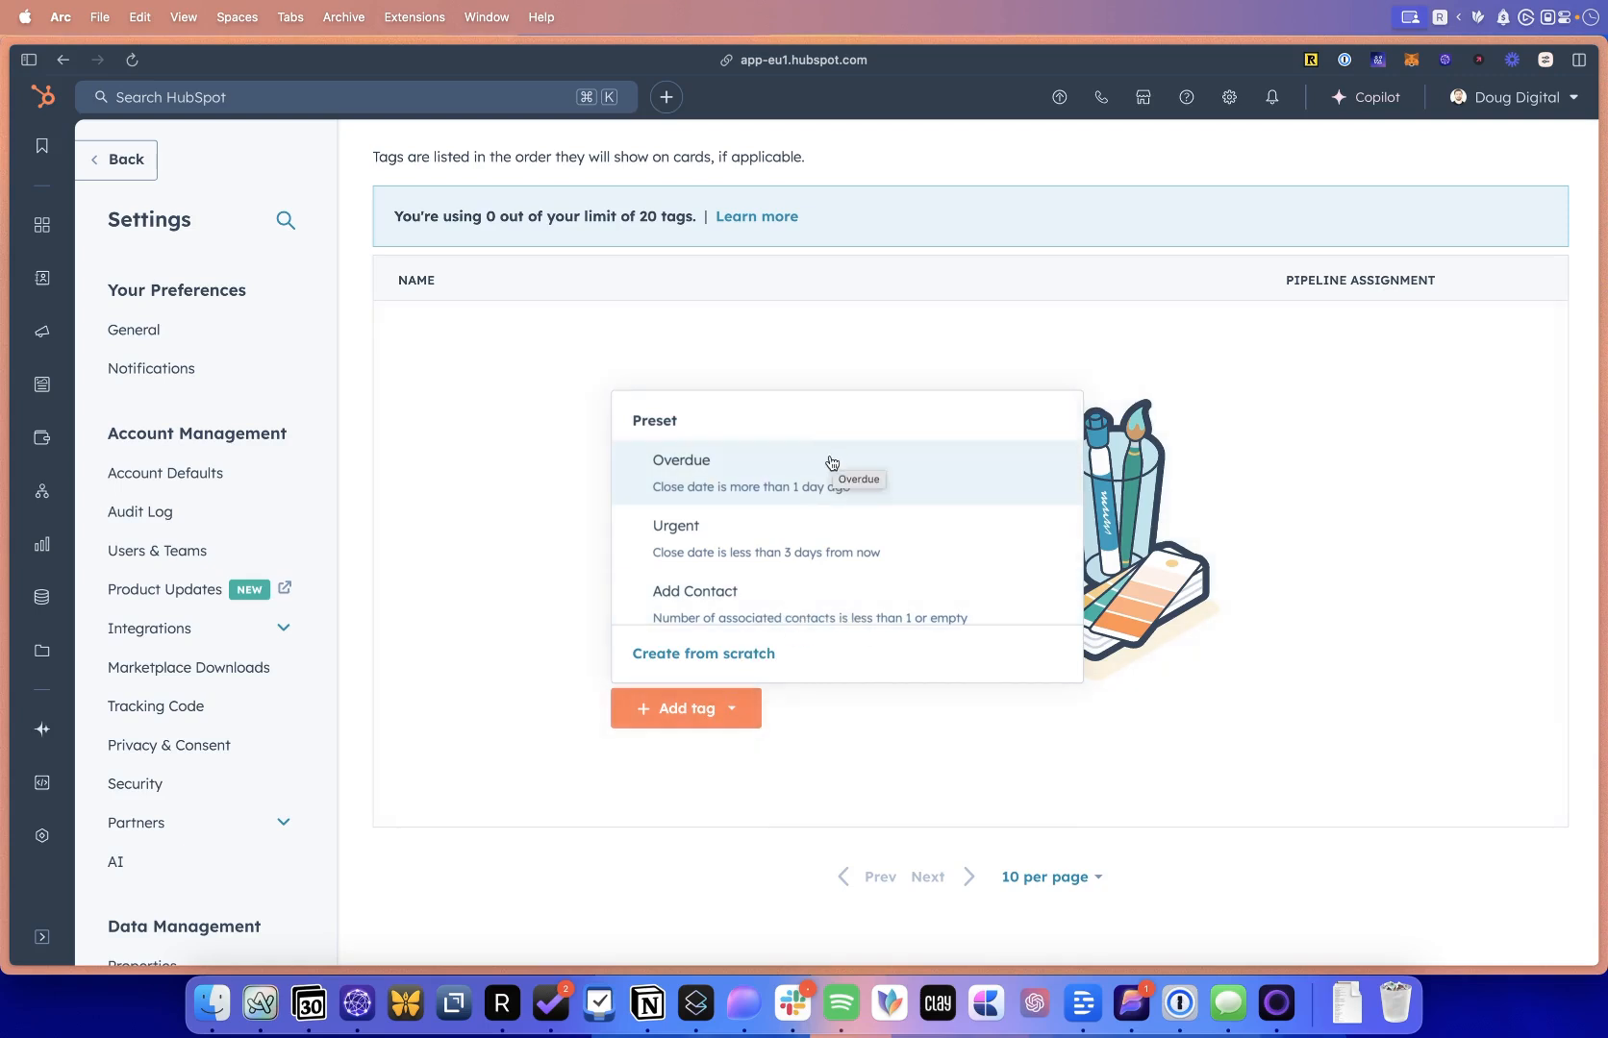
scroll(767, 555, "down", 1)
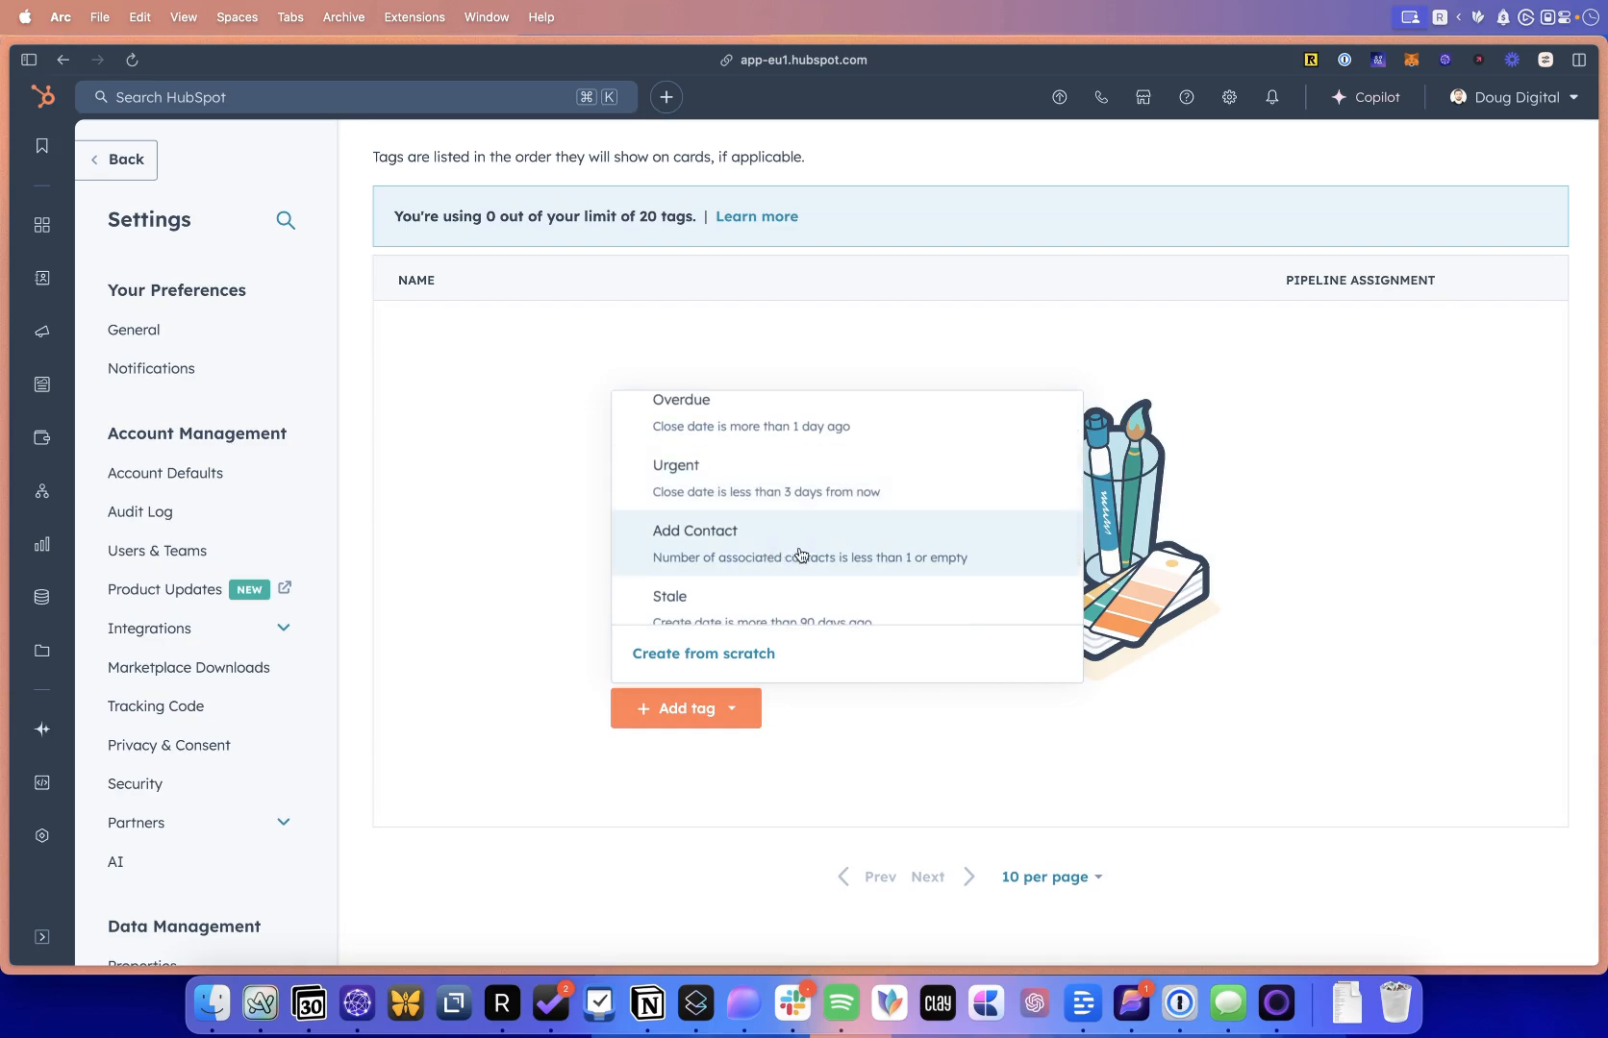
scroll(768, 554, "down", 2)
scroll(822, 536, "down", 1)
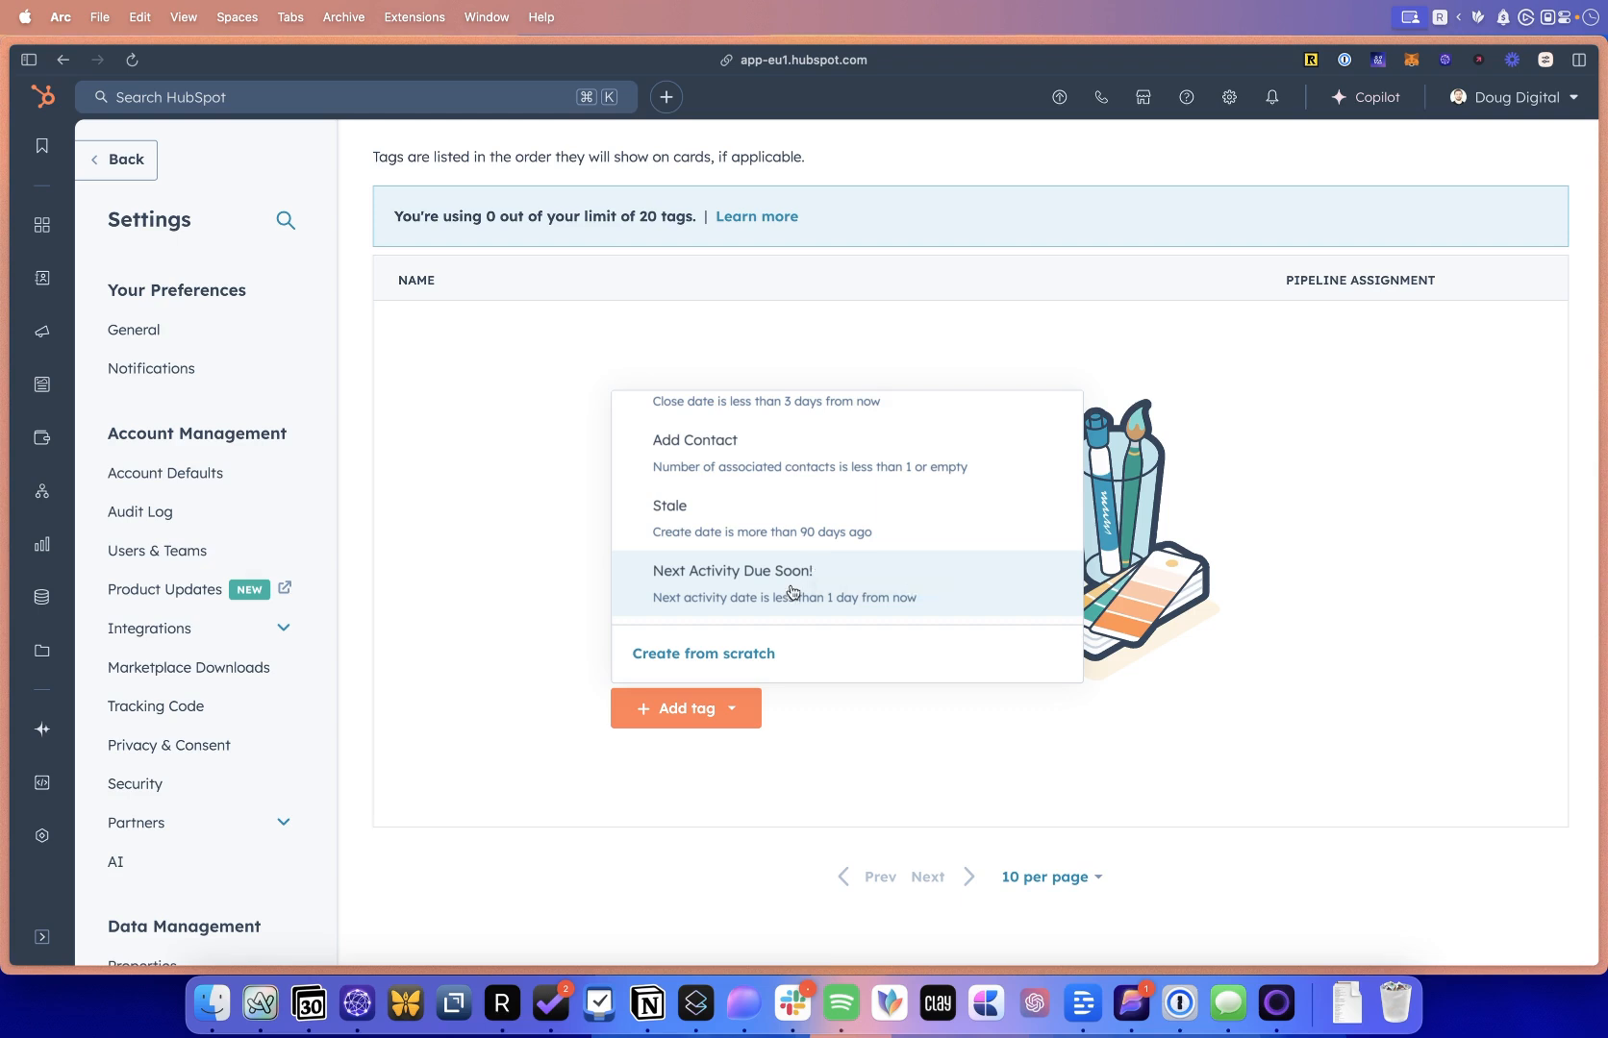
left_click(752, 655)
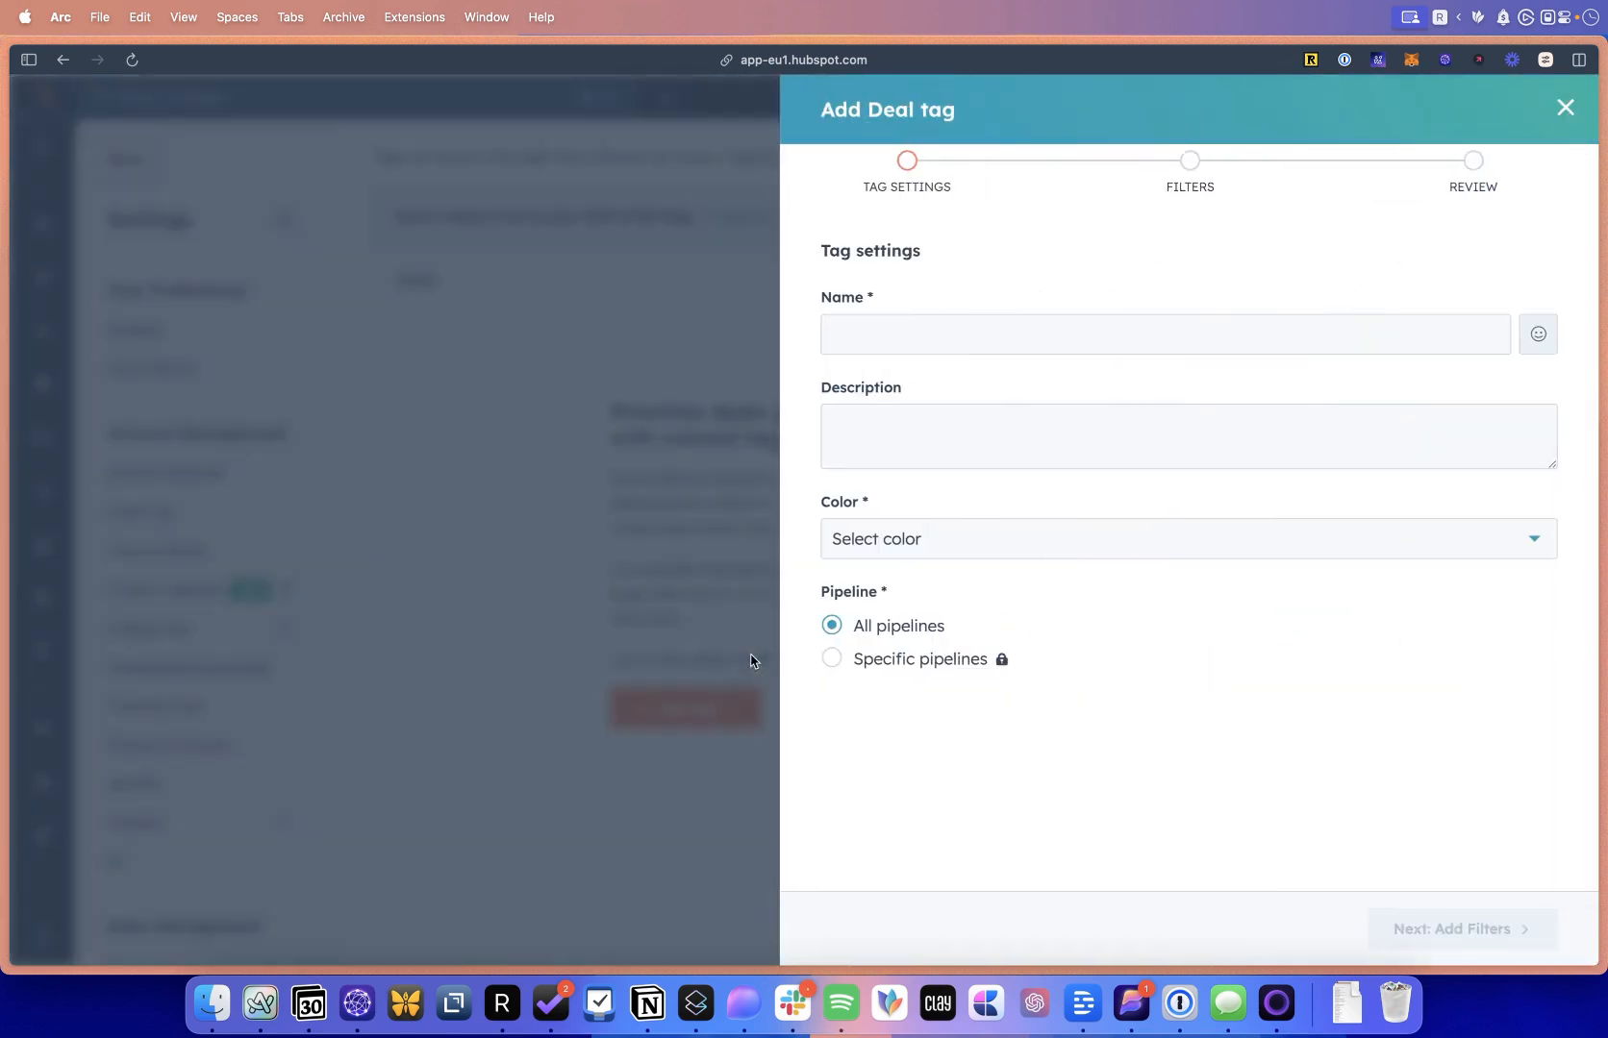
Name the deal tag "Going Cold" and describe it as "The deal has received no activity in two weeks".
left_click(1036, 339)
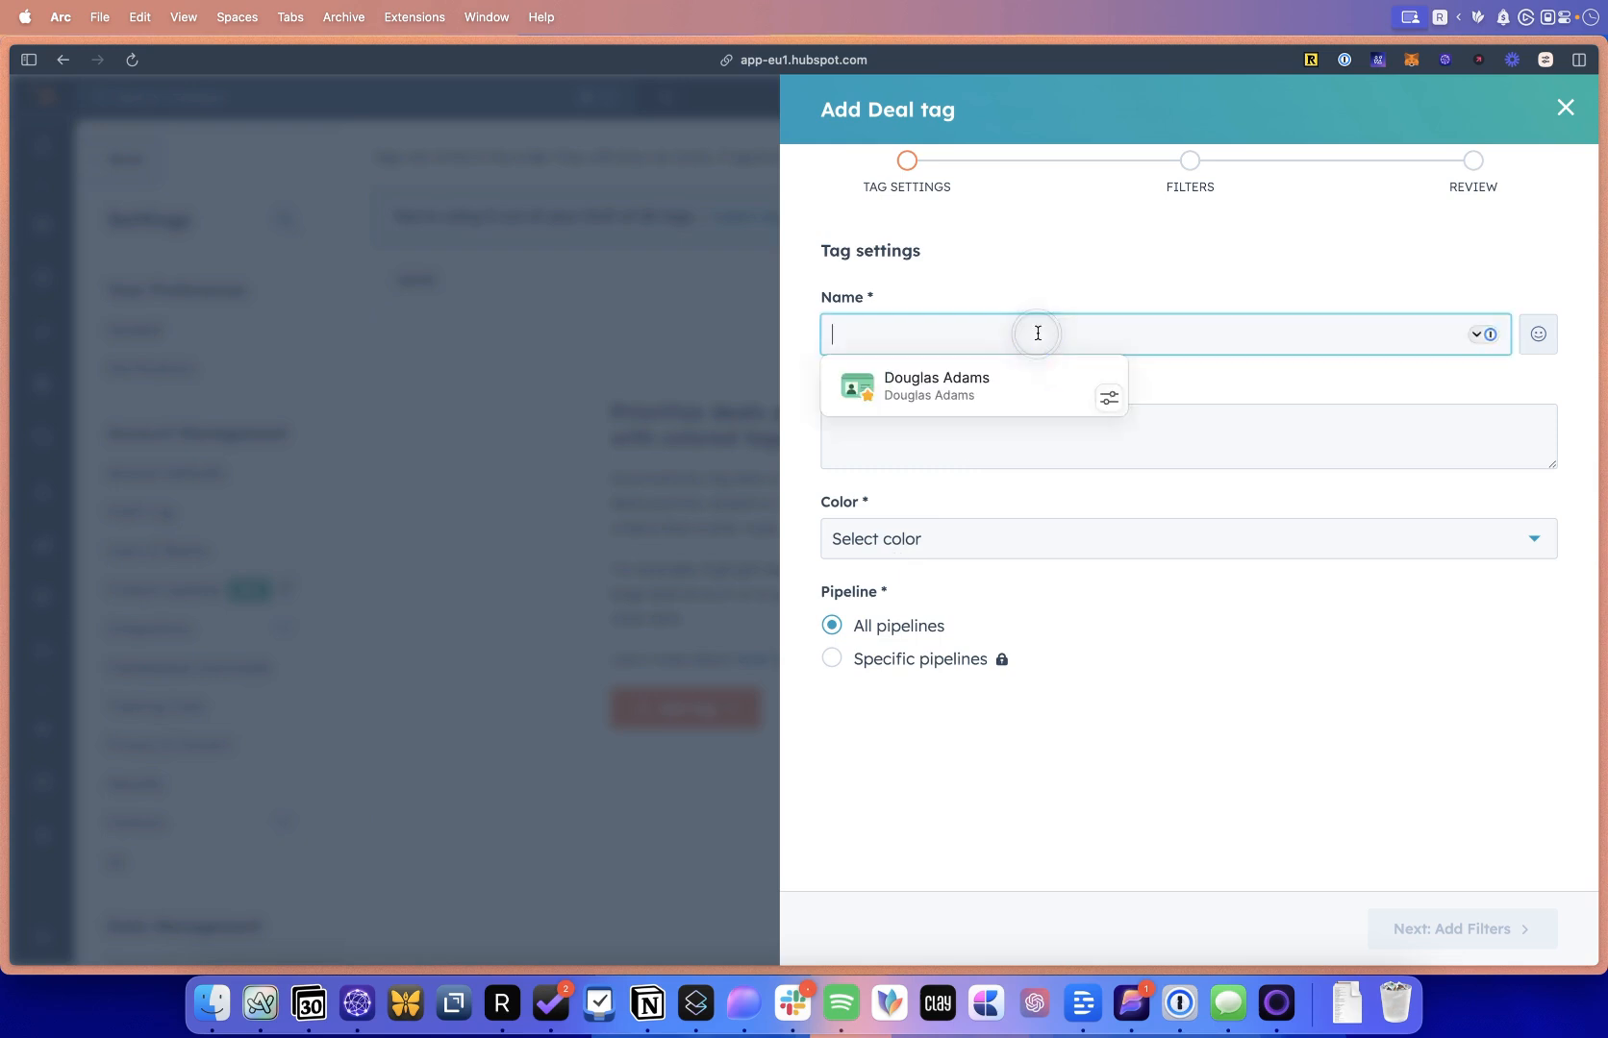
left_click(1095, 259)
left_click(1204, 329)
type("Going Cold")
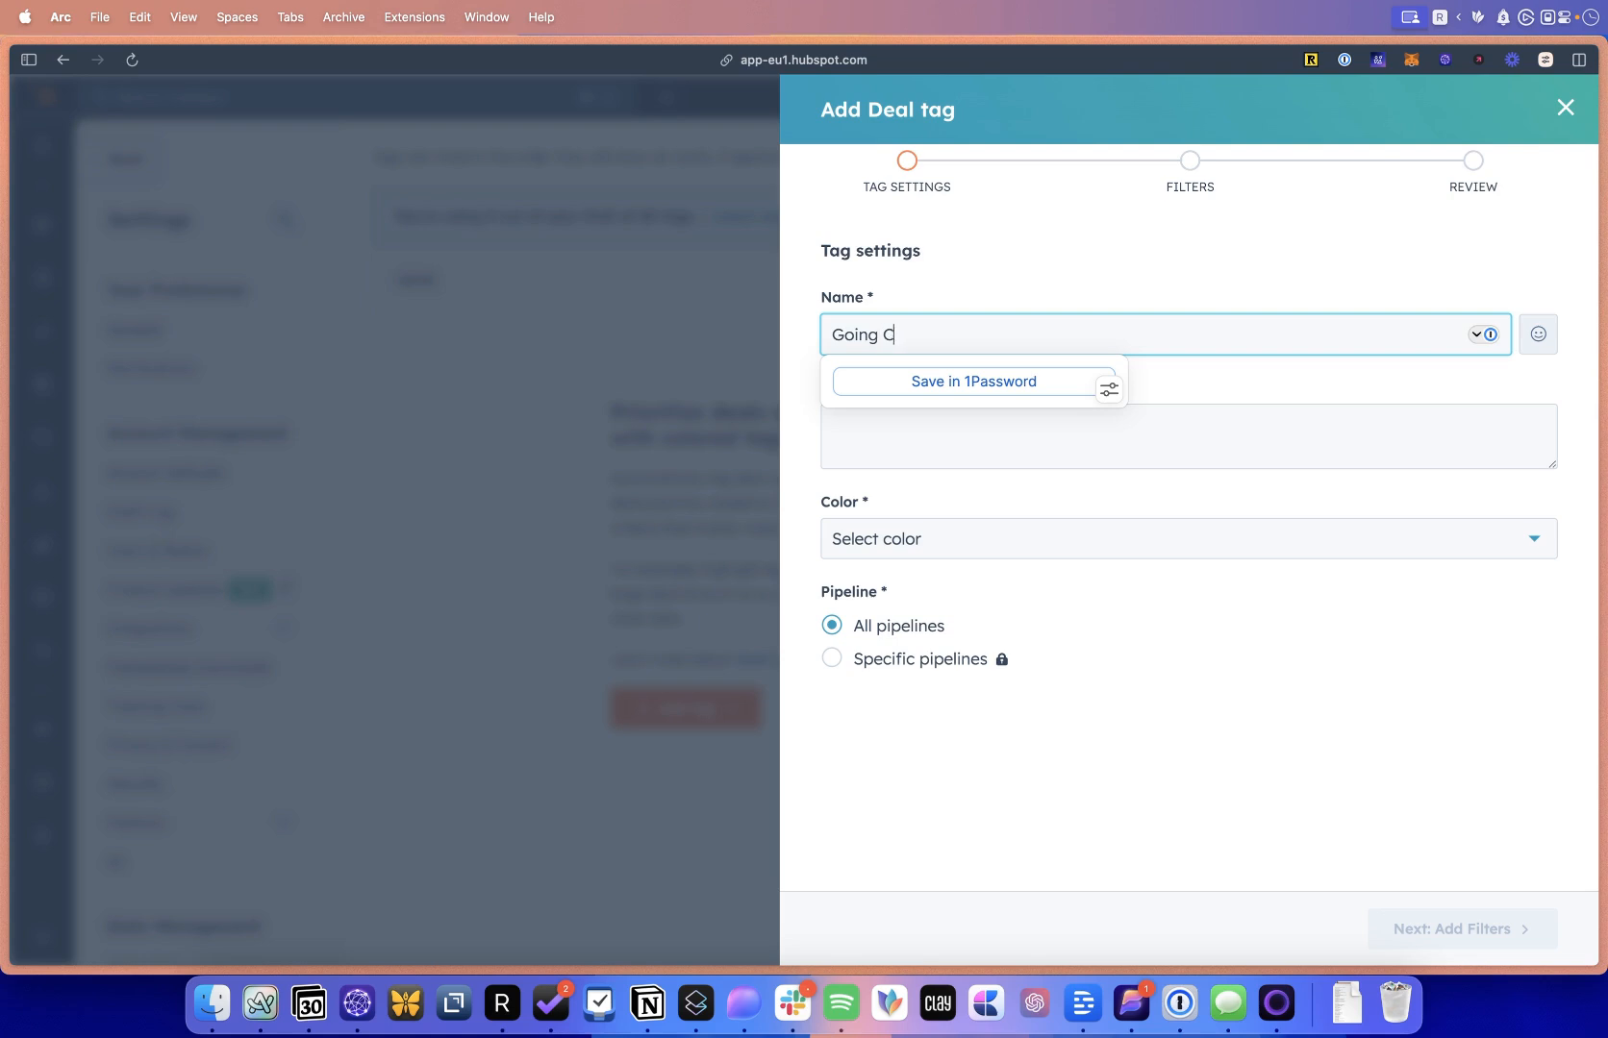
key("Tab")
key("Tab")
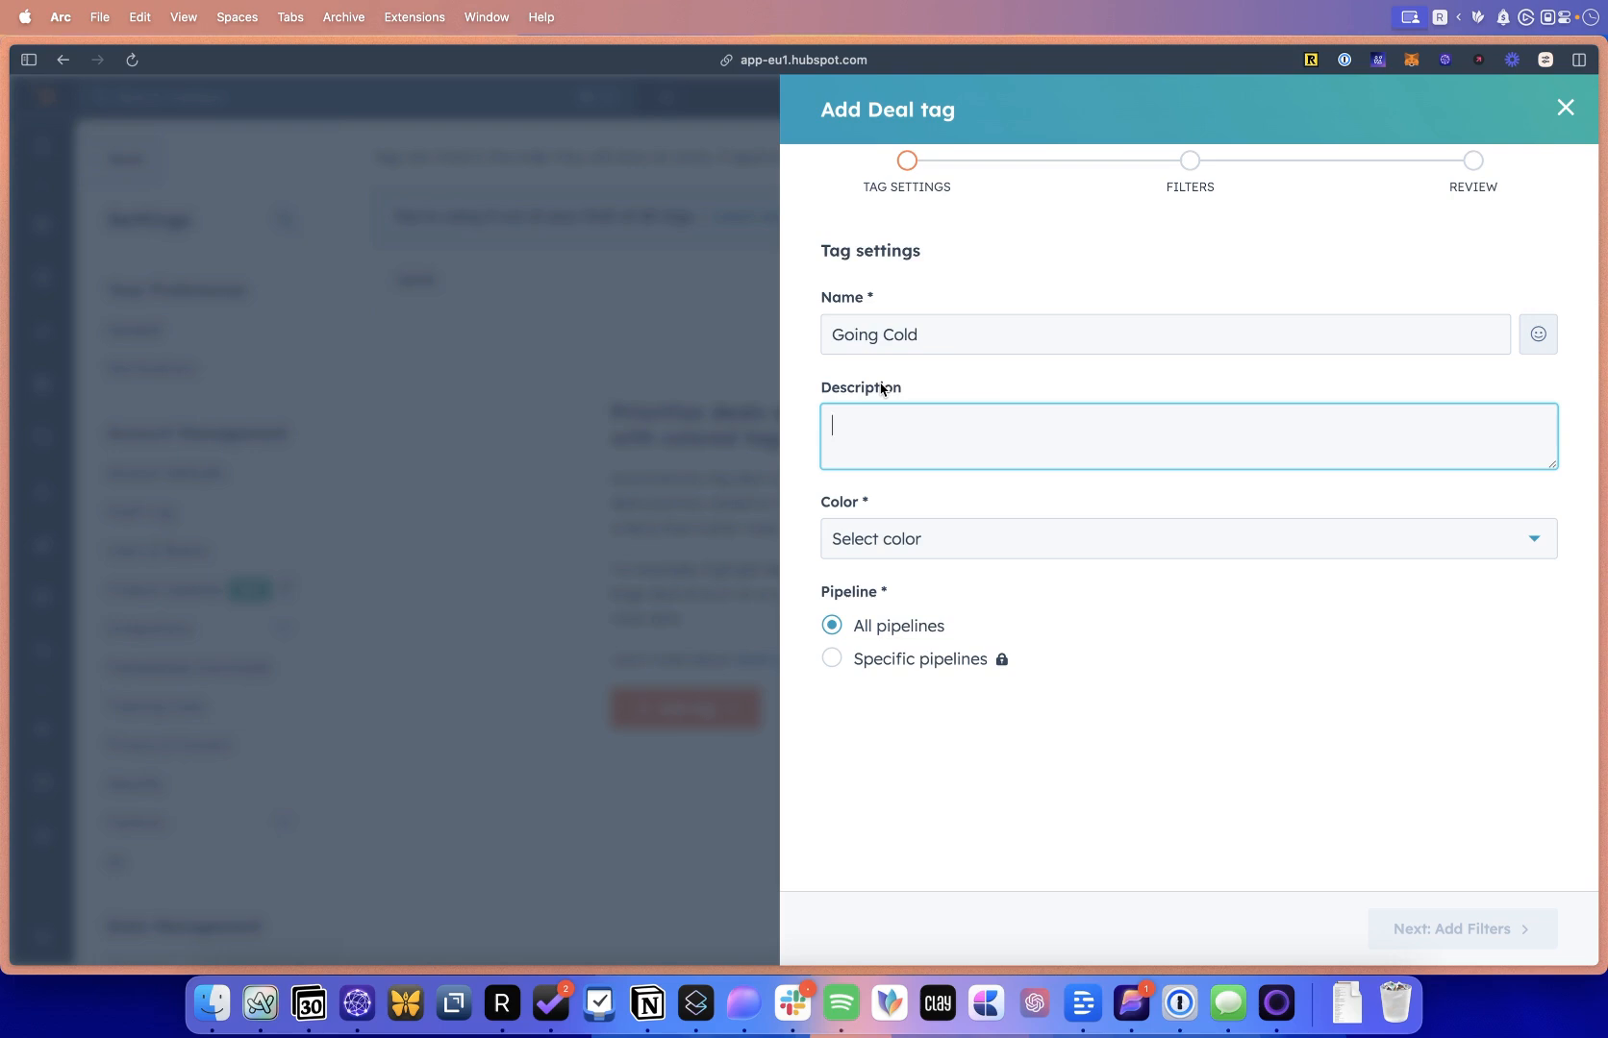
type("The deal has received no act")
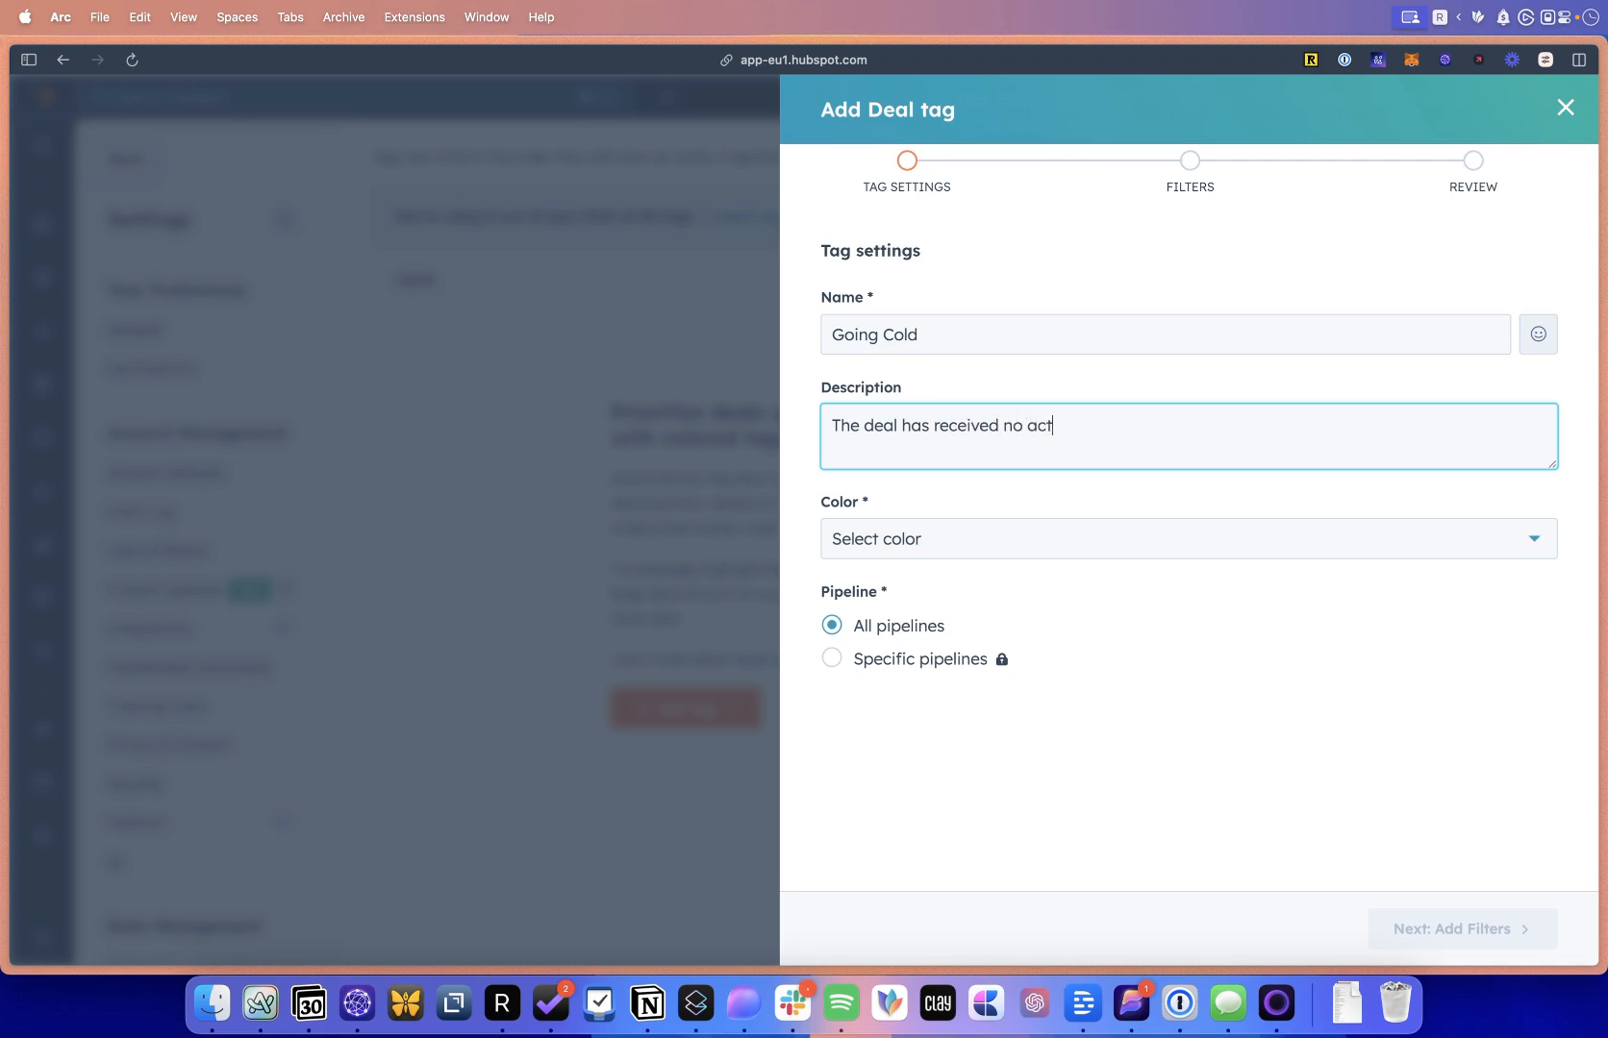
type("ivity in two weeks")
Set the tag color to Yellow, keep it on all pipelines and proceed to its filters.
left_click(926, 546)
left_click(955, 625)
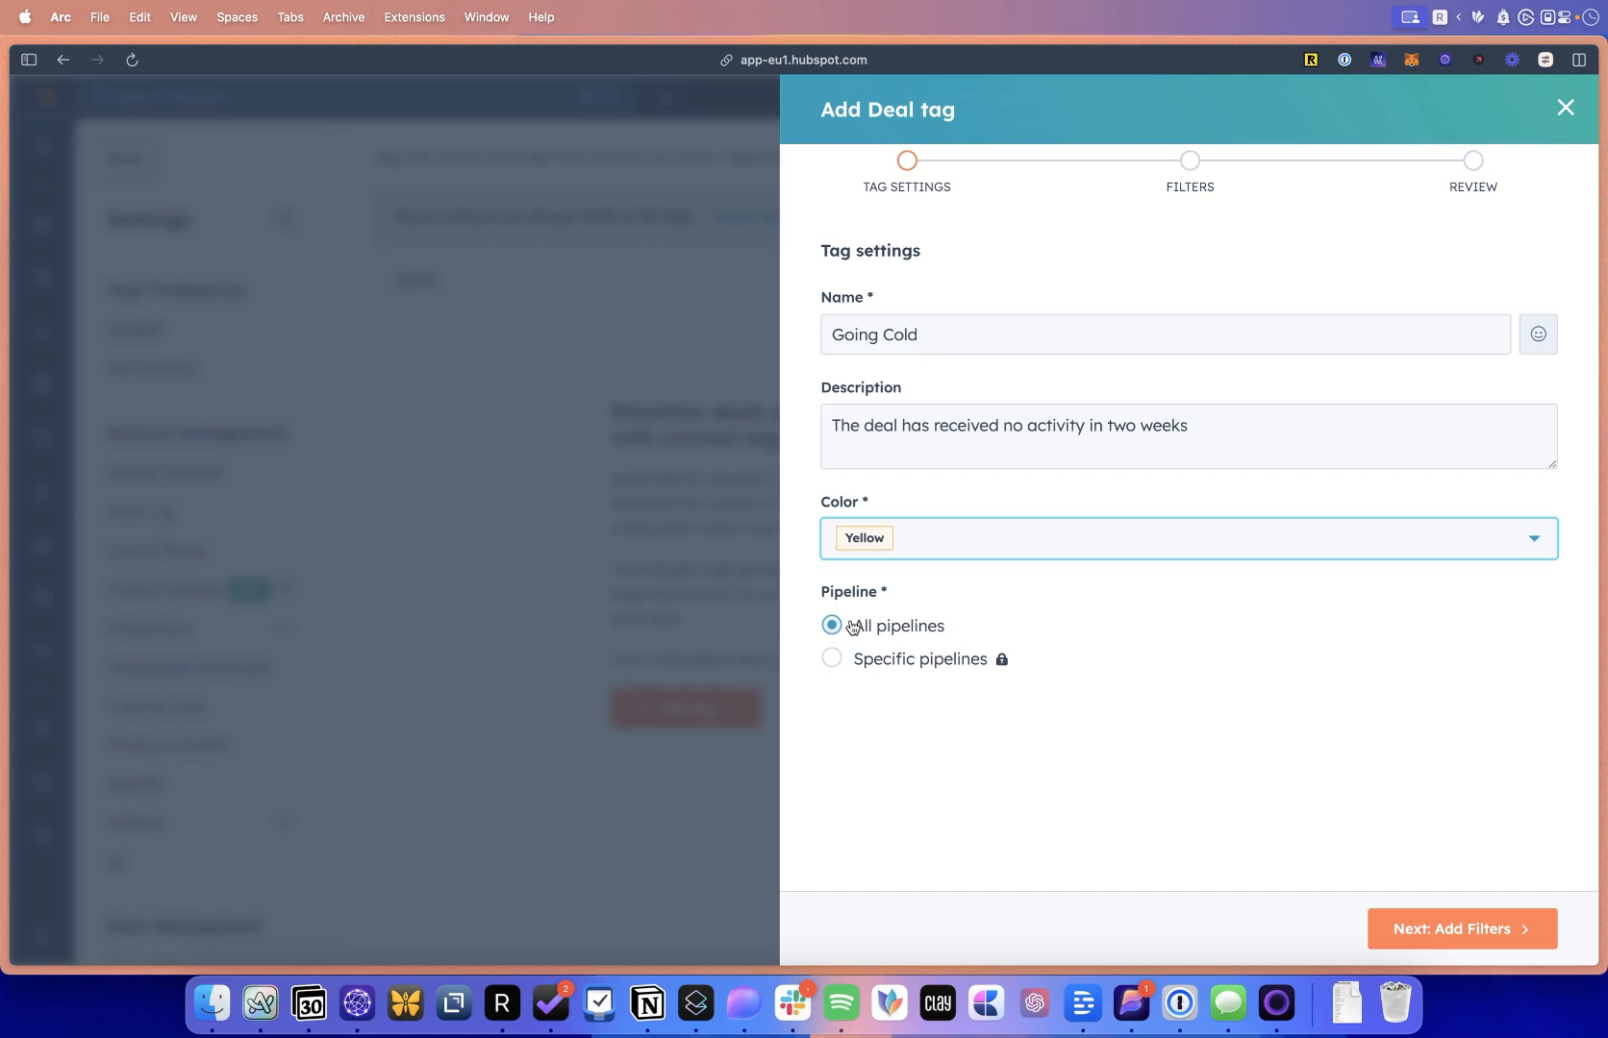
left_click(1445, 929)
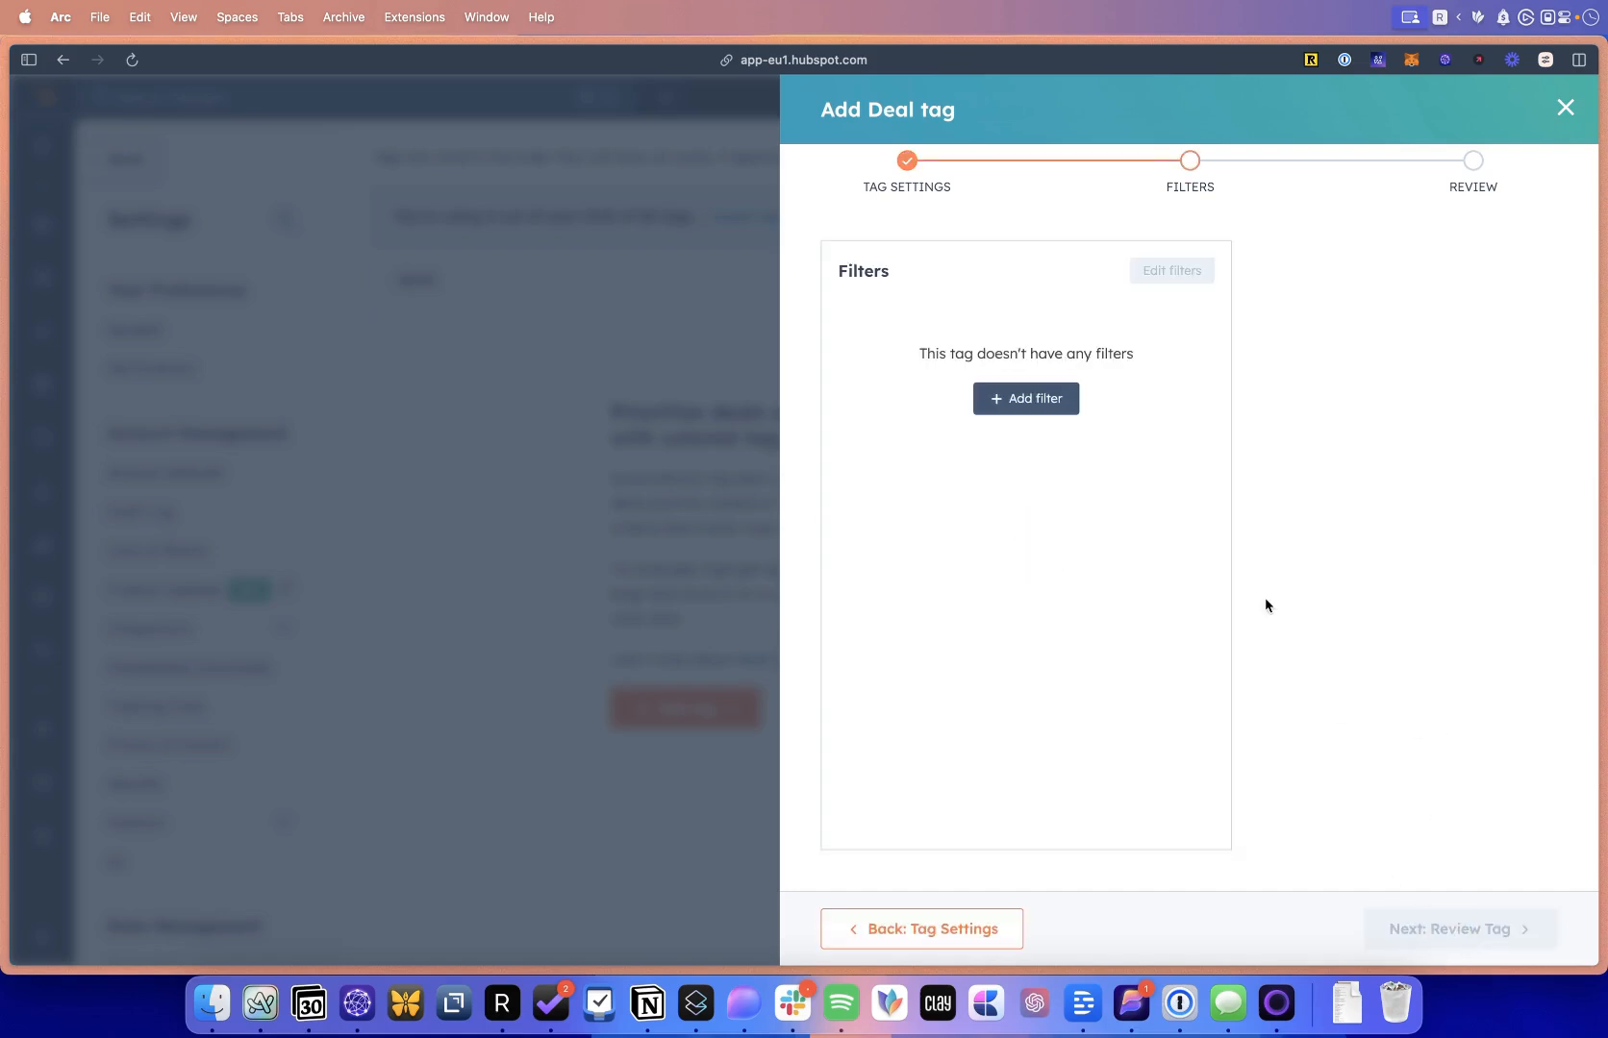
Add a deal property filter where "Is Deal Closed?" is equal to False, and save the tag.
left_click(1046, 394)
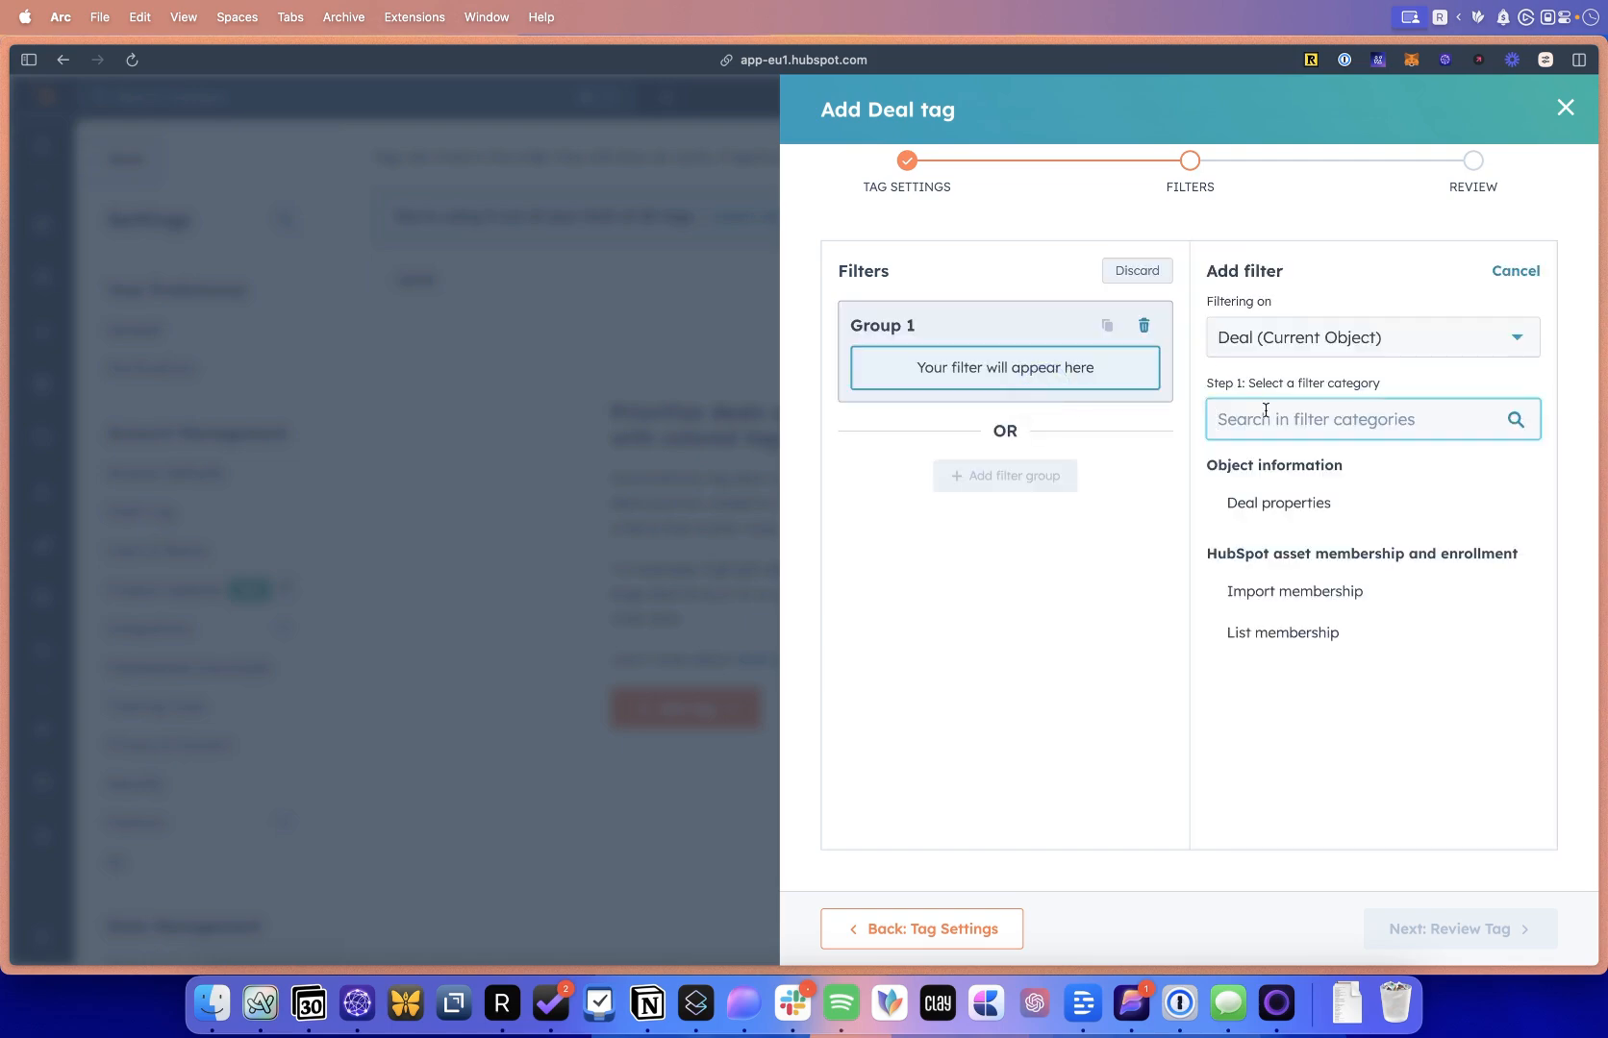
left_click(1291, 502)
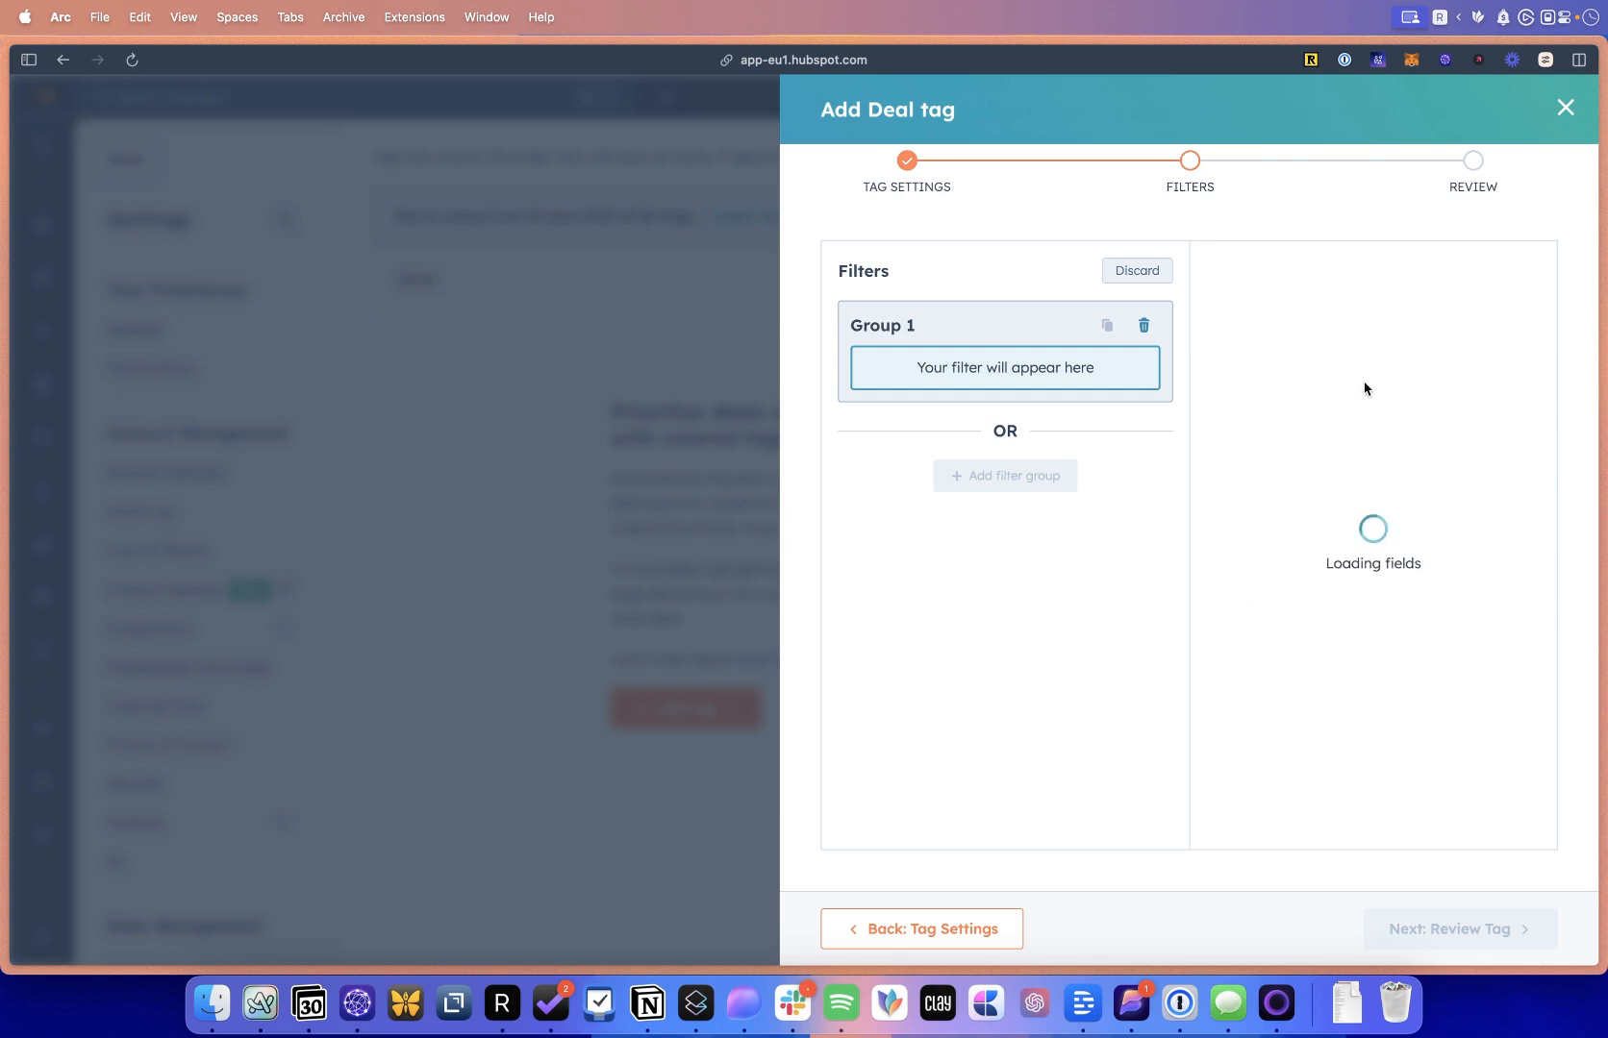
type("stage")
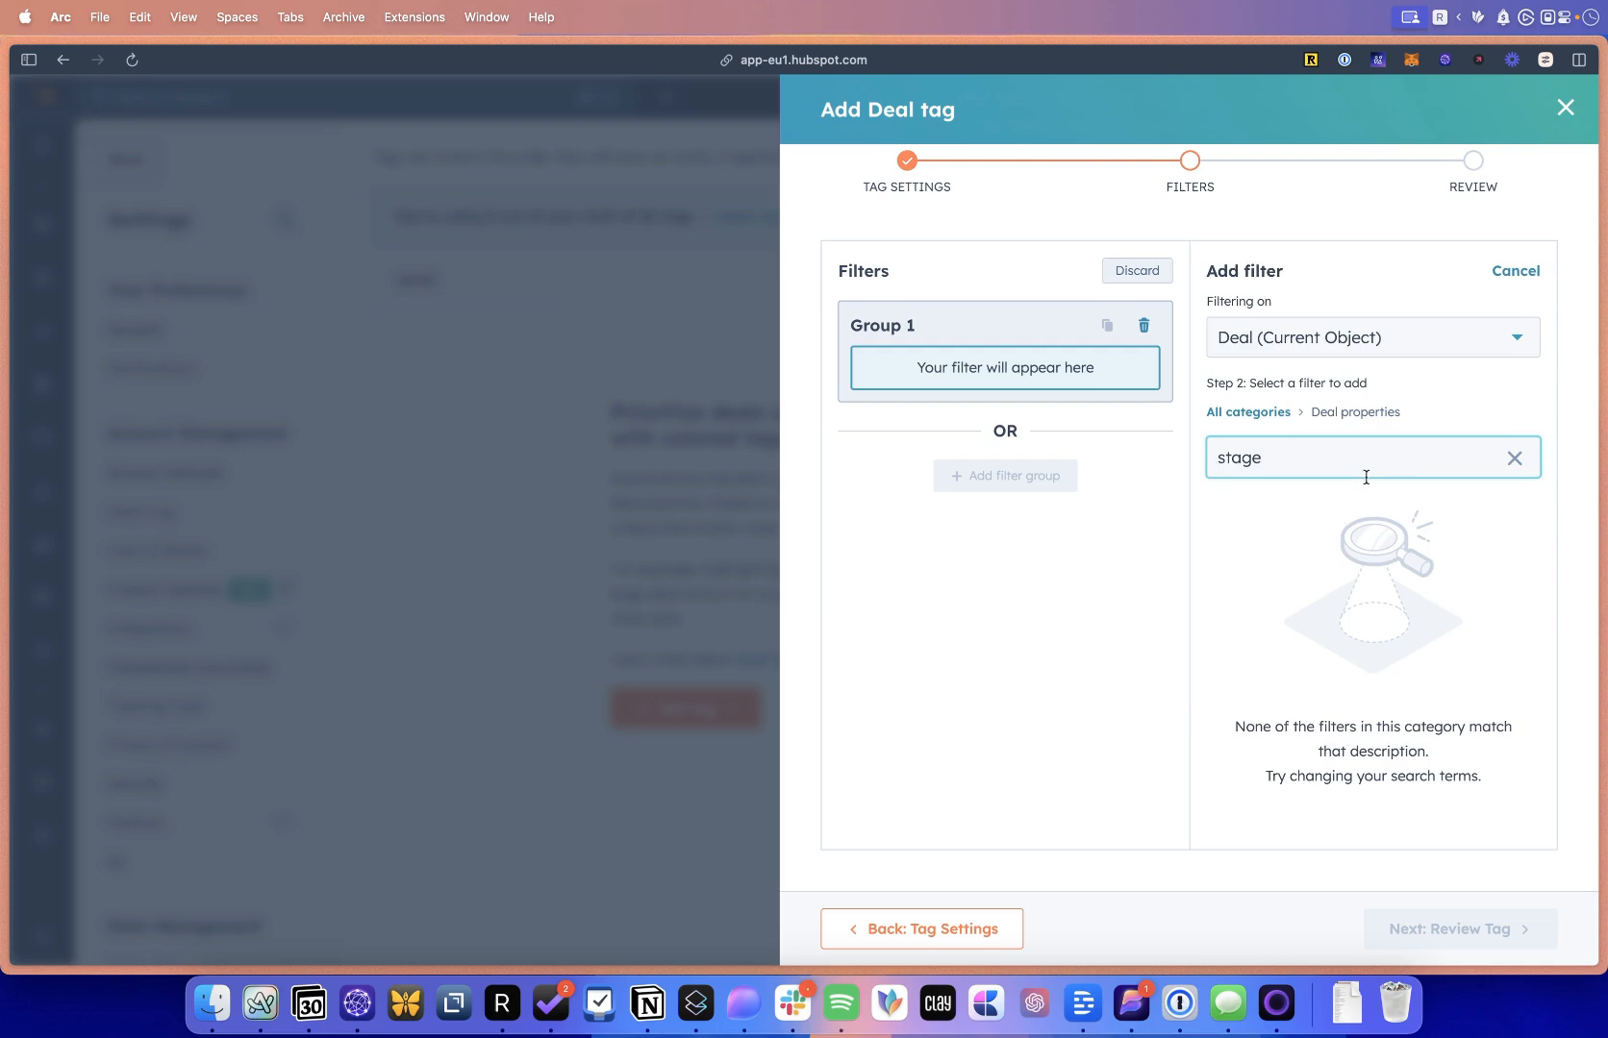
key("super+a")
type("dea")
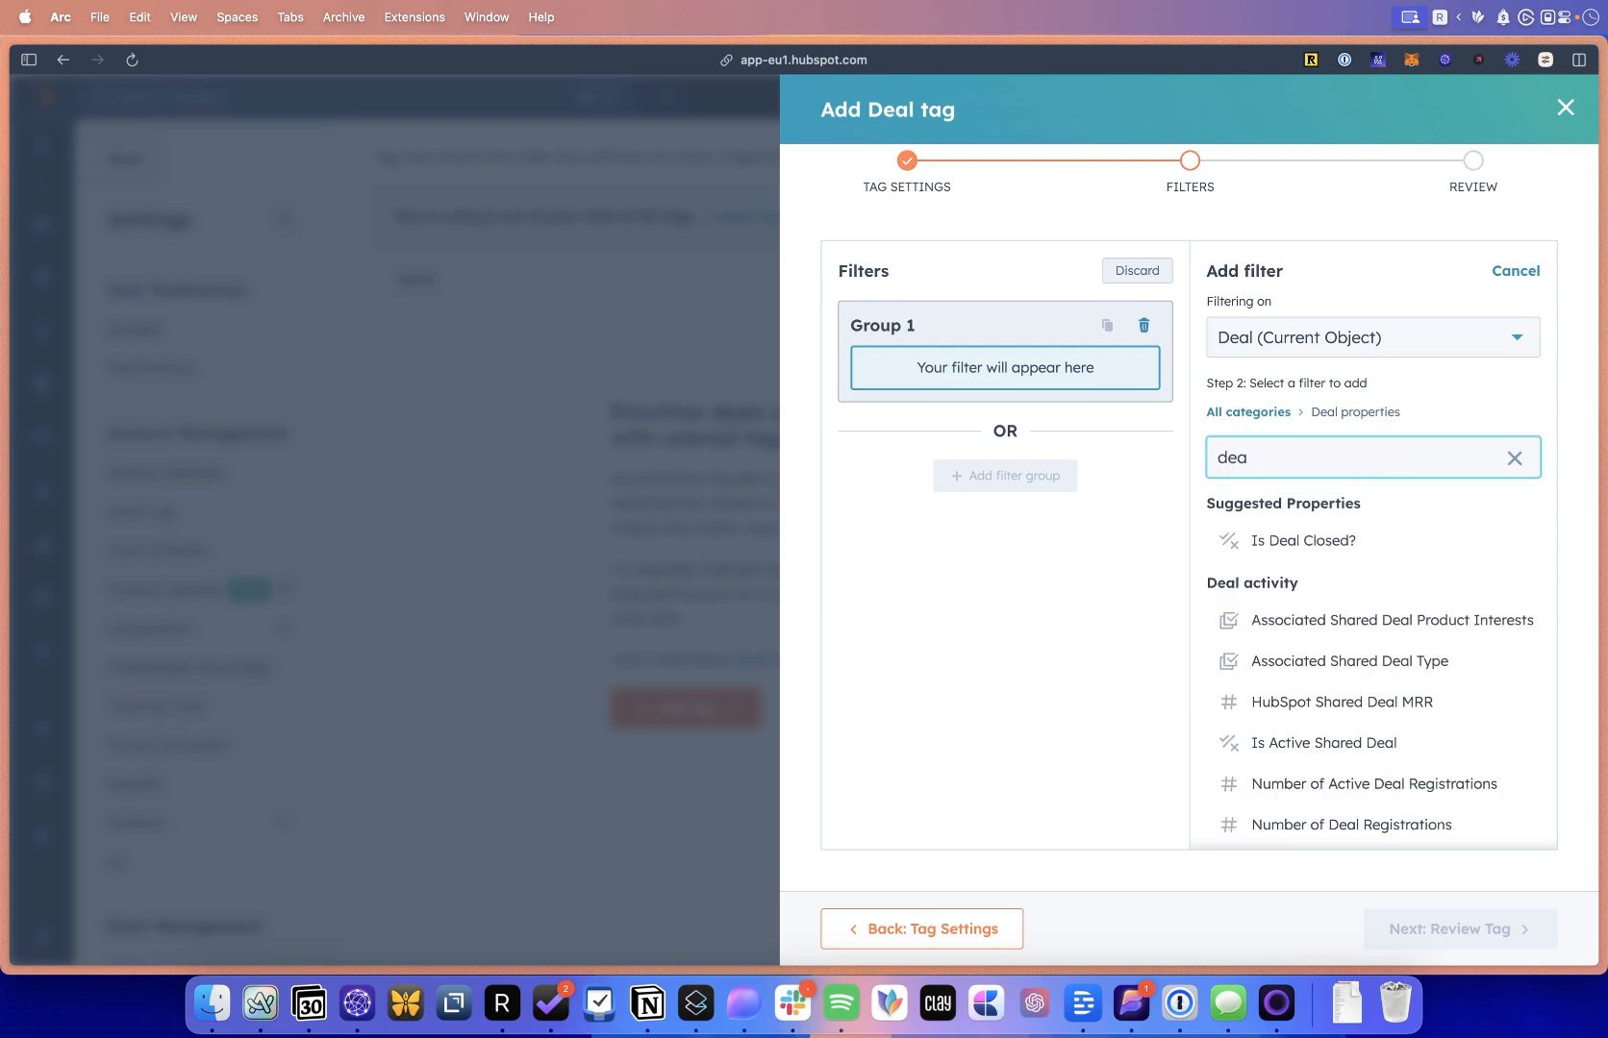
type("ls")
key("BackSpace")
left_click(1315, 537)
left_click(1302, 403)
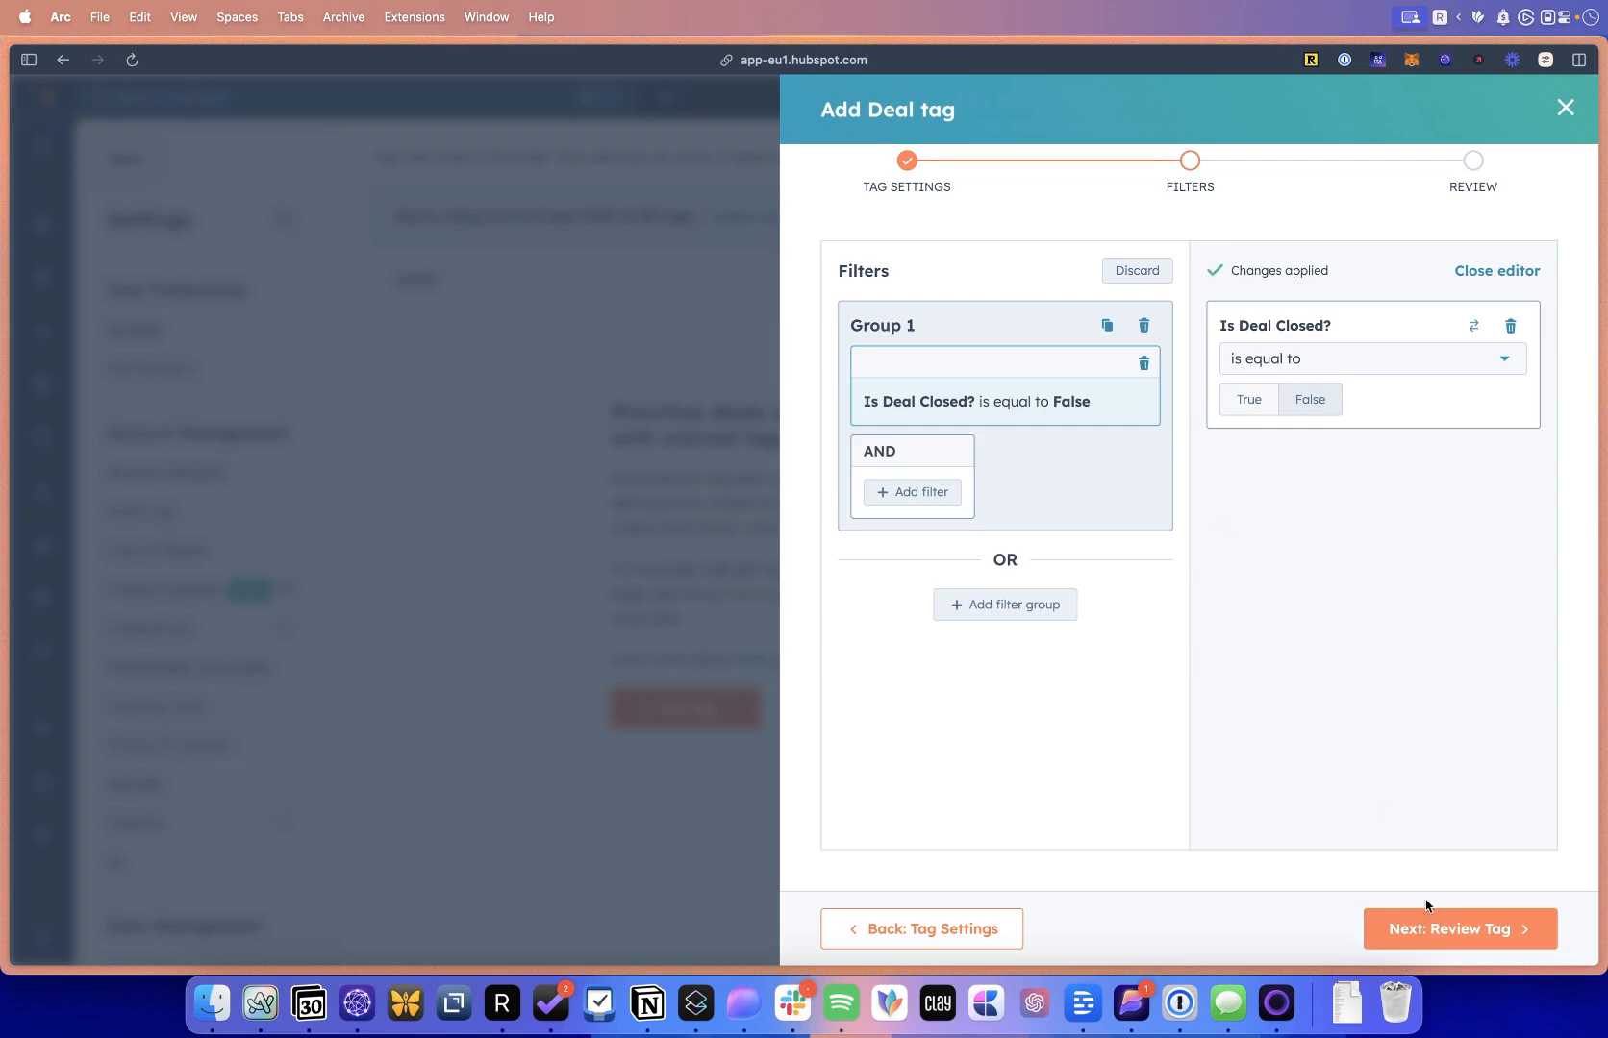
left_click(1427, 928)
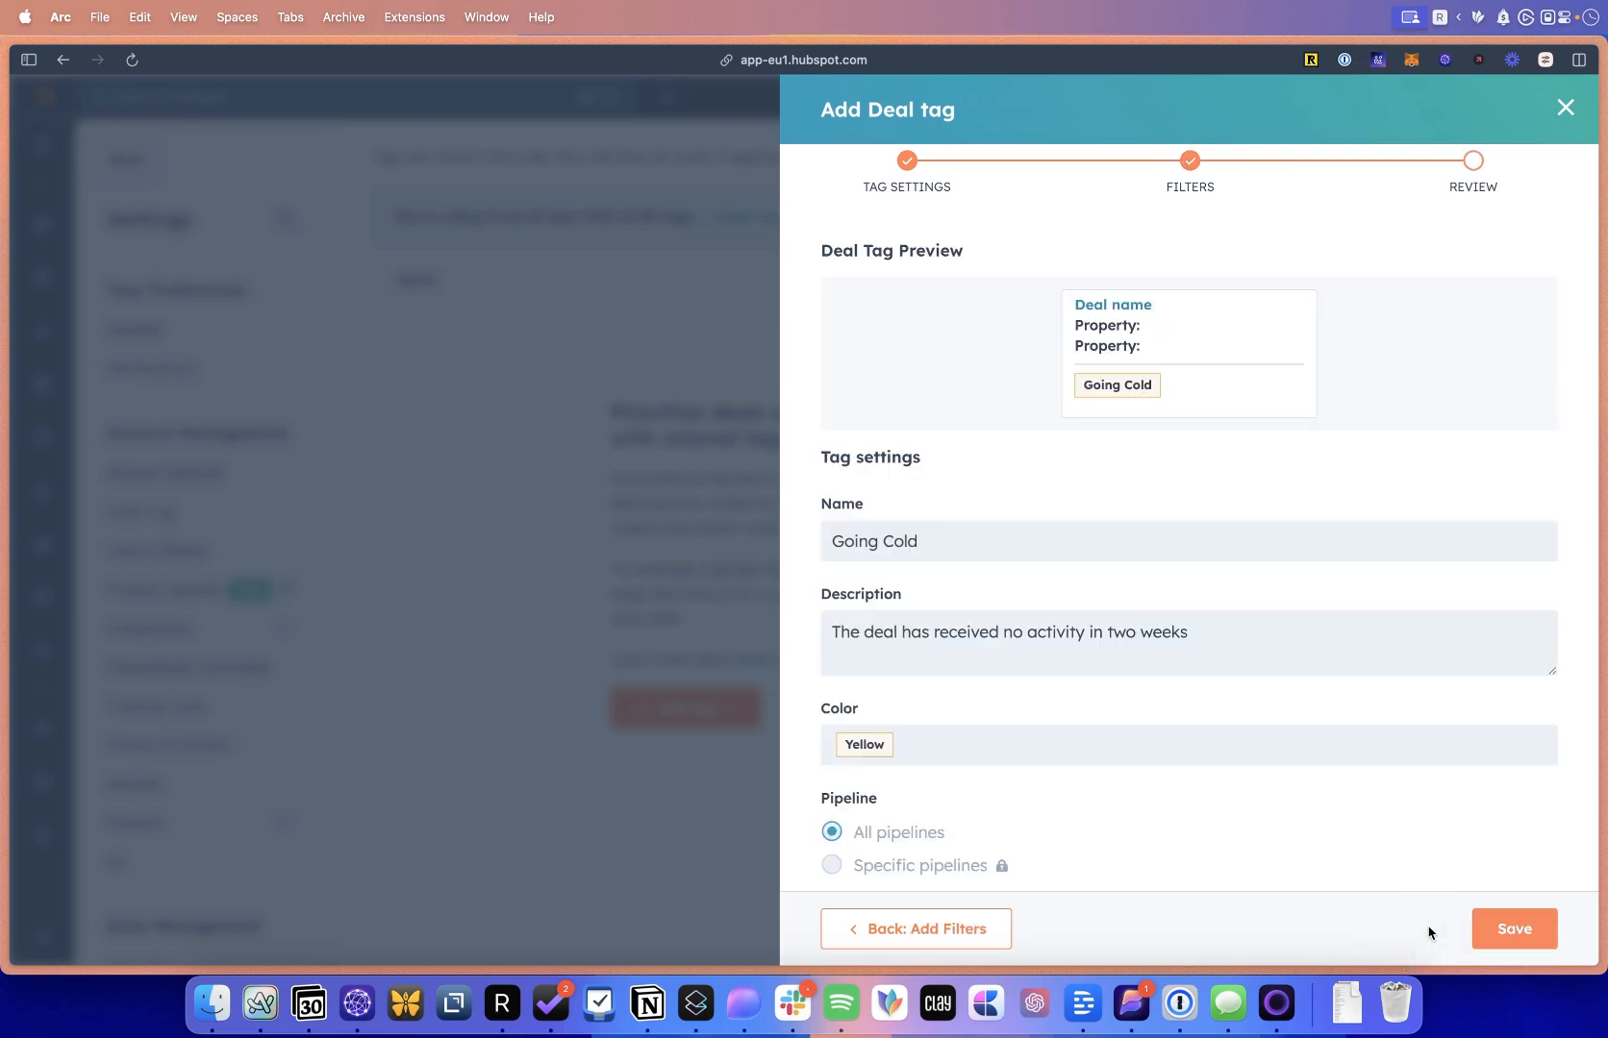
left_click(1512, 912)
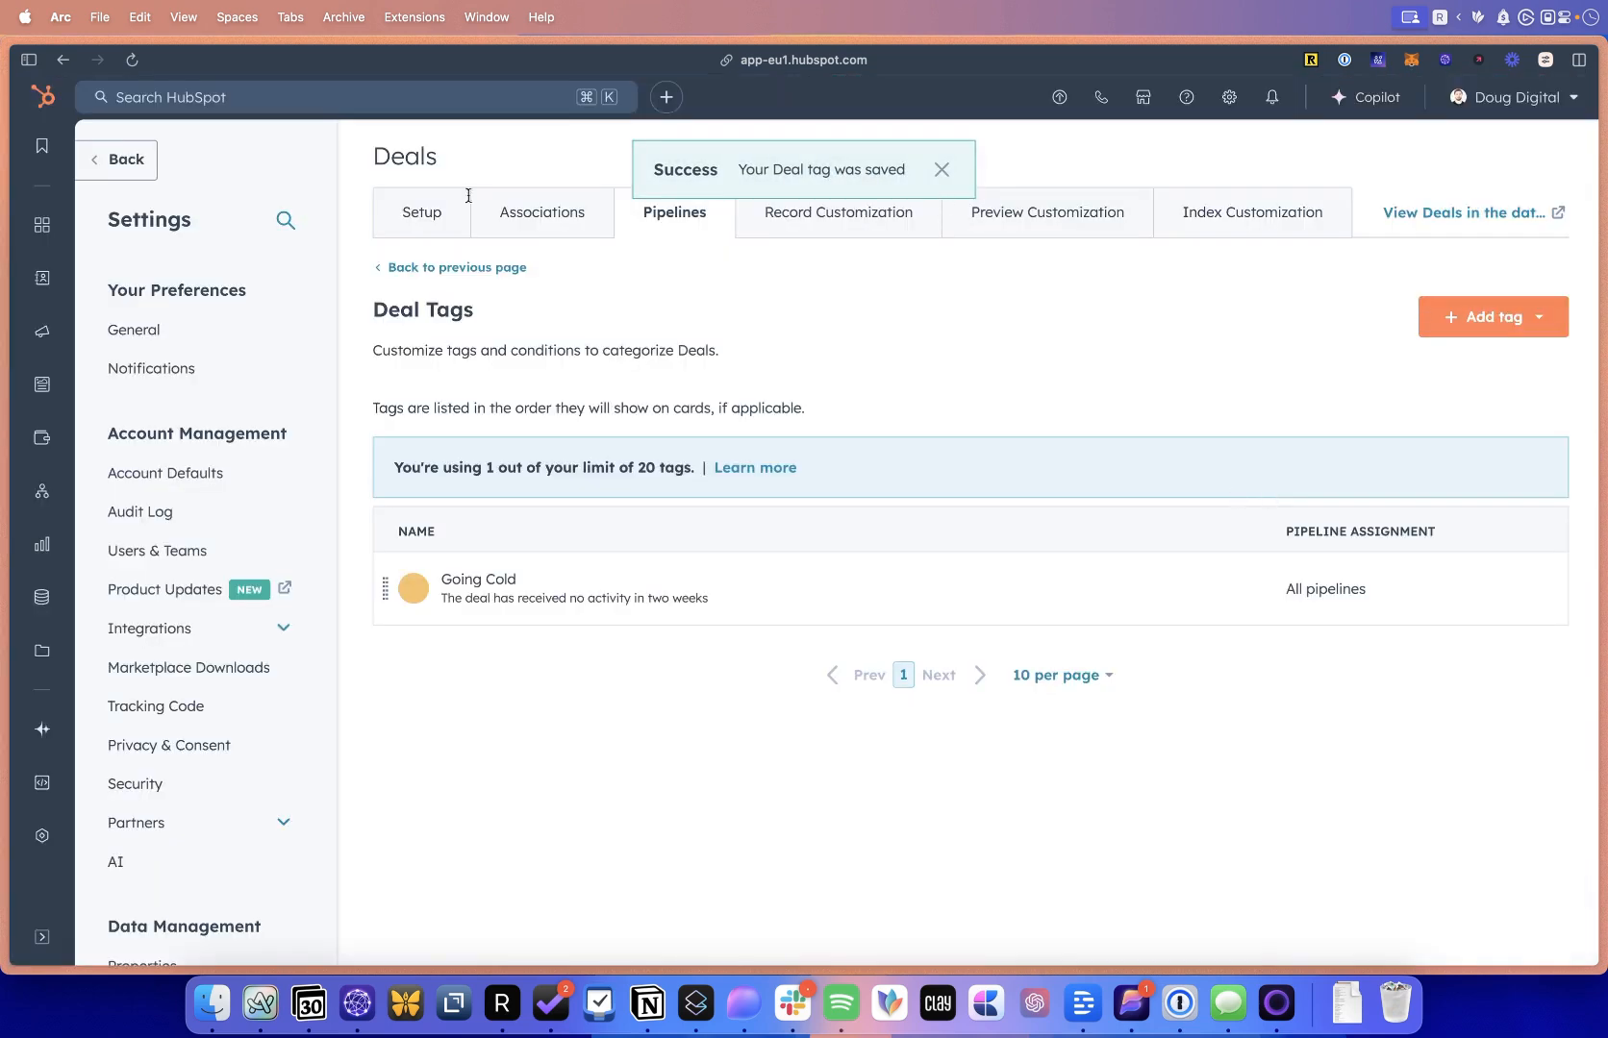
Go back to the Deals board, reload it and examine the "Going Cold" tag on the Demo deal card.
mouse_move(44, 144)
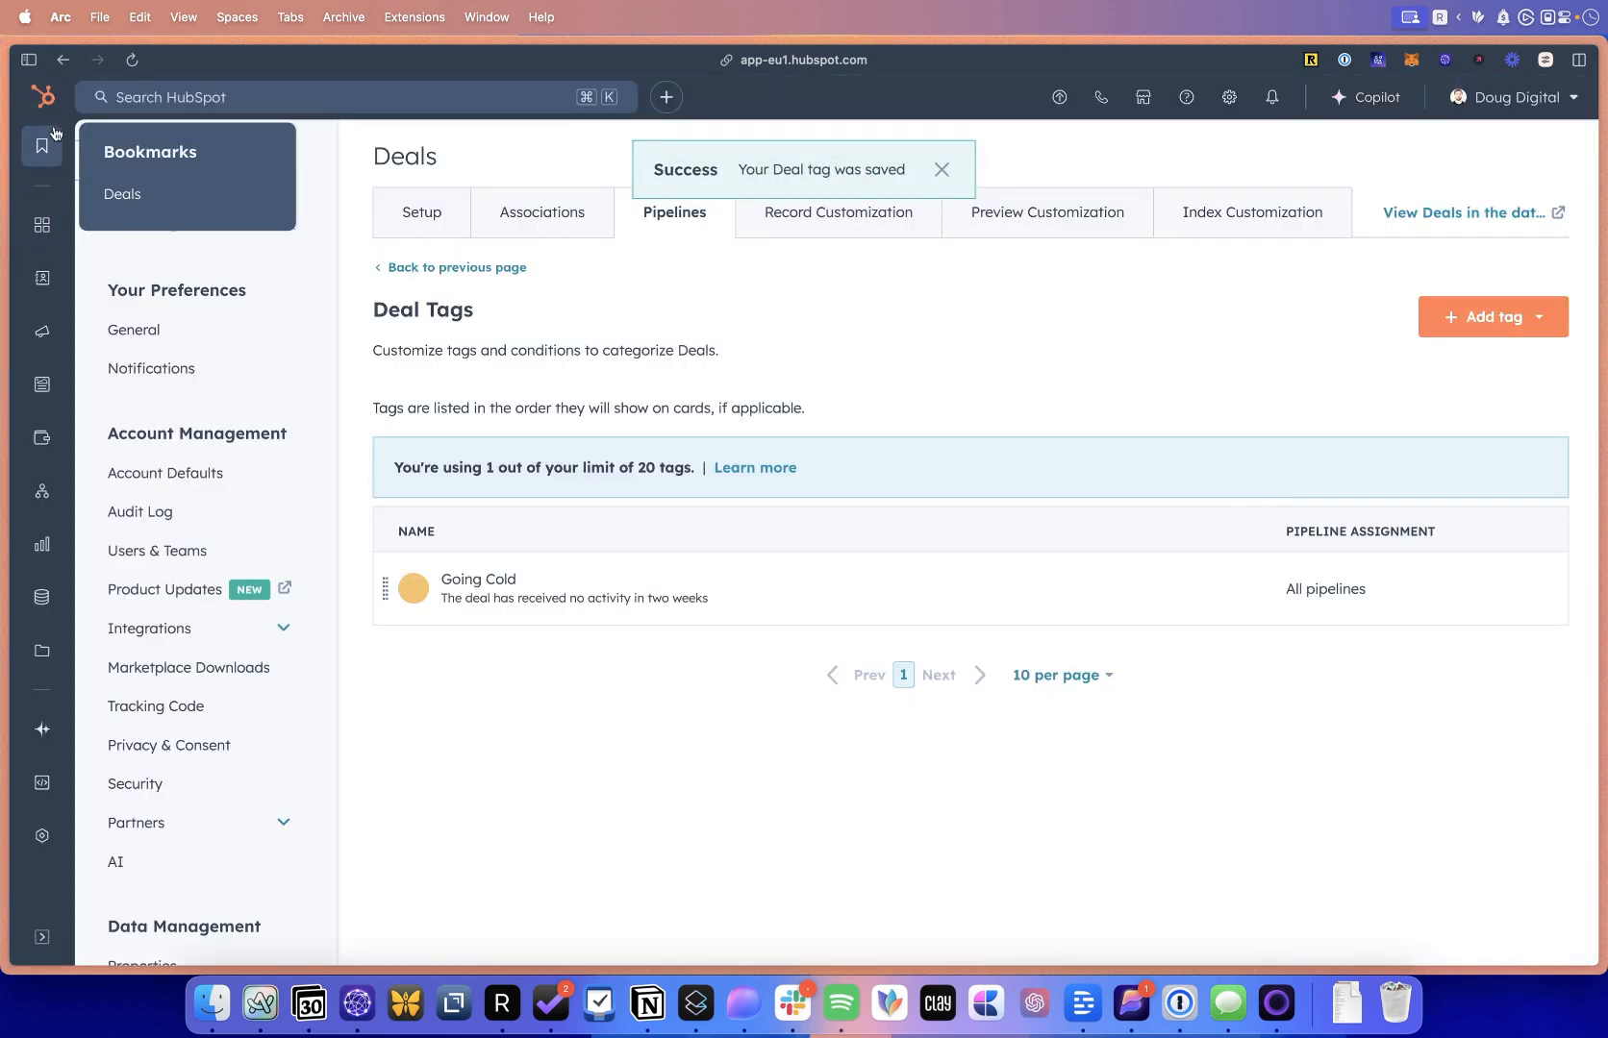
left_click(158, 197)
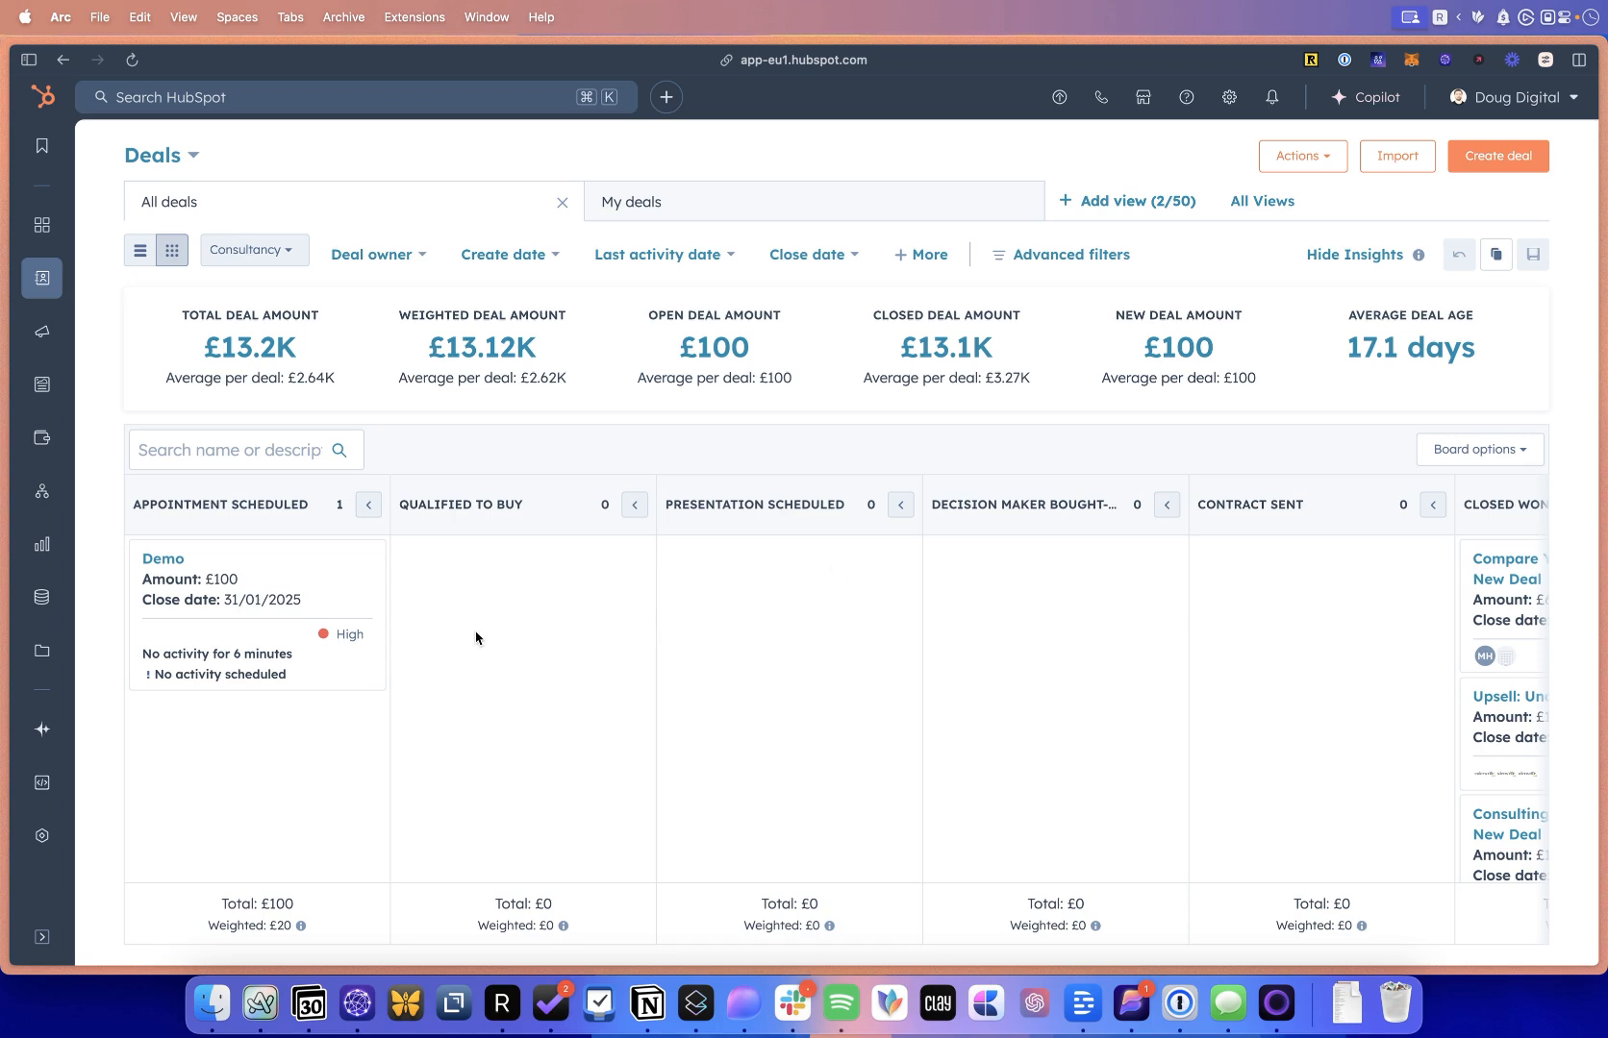
key("super+r")
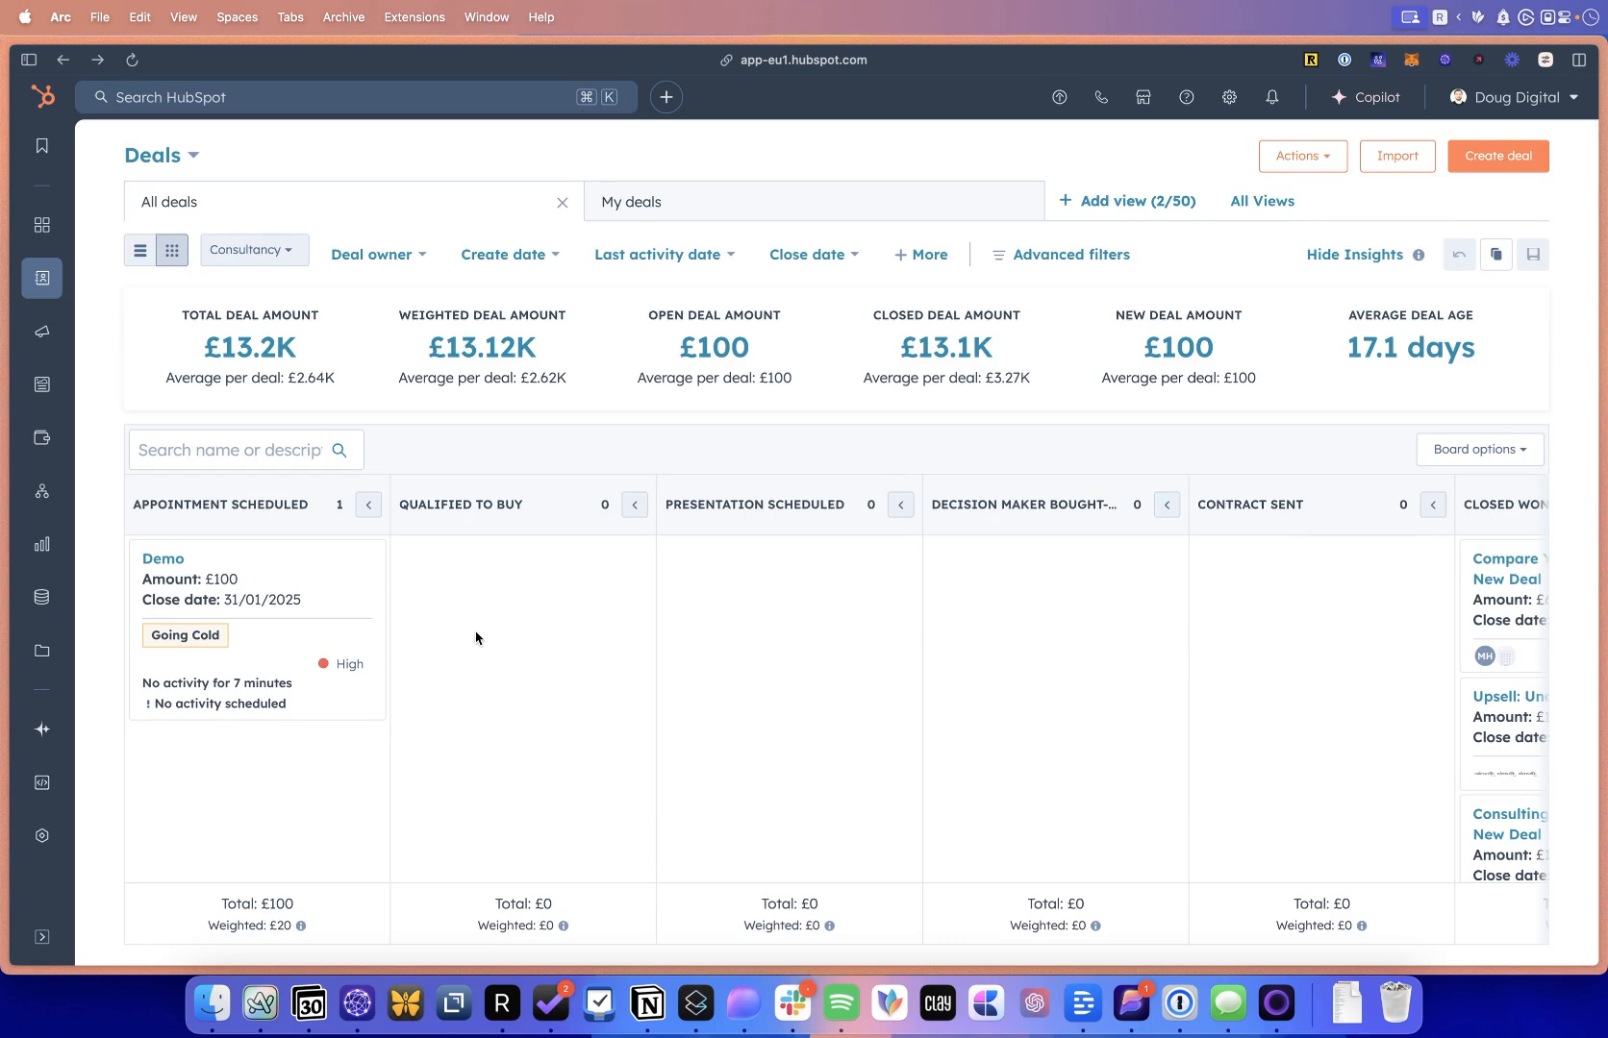
mouse_move(195, 644)
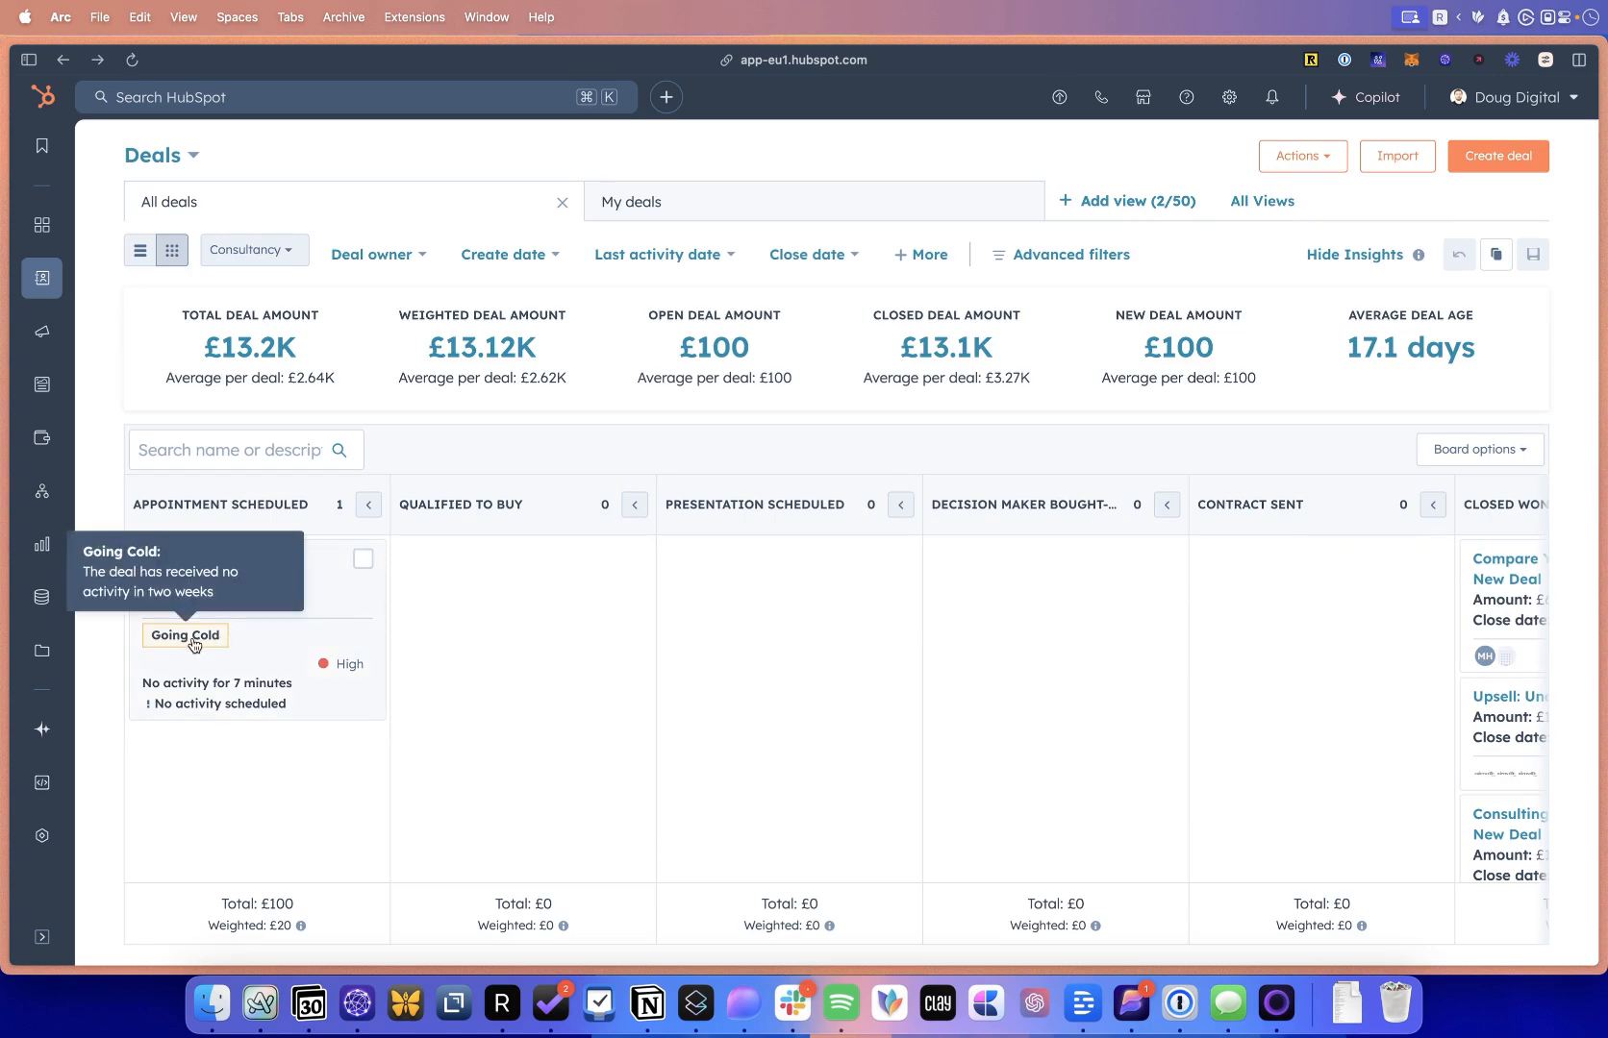
scroll(195, 646, "up", 5)
scroll(194, 645, "left", 2)
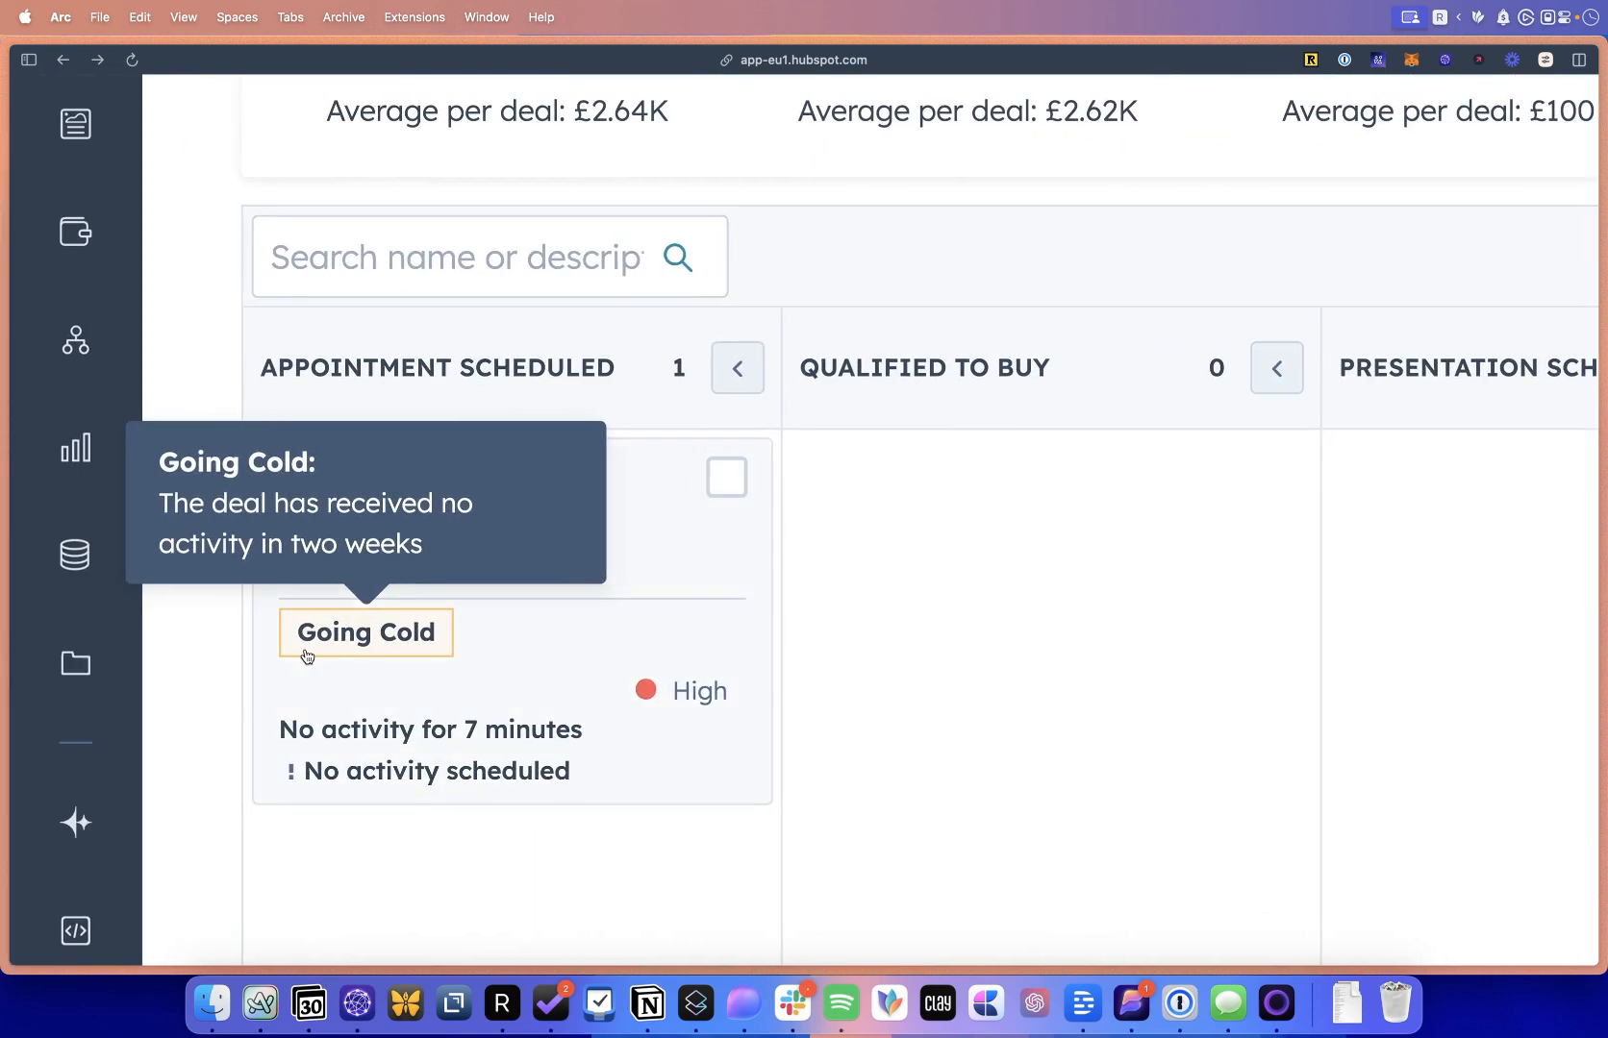
scroll(307, 657, "down", 5)
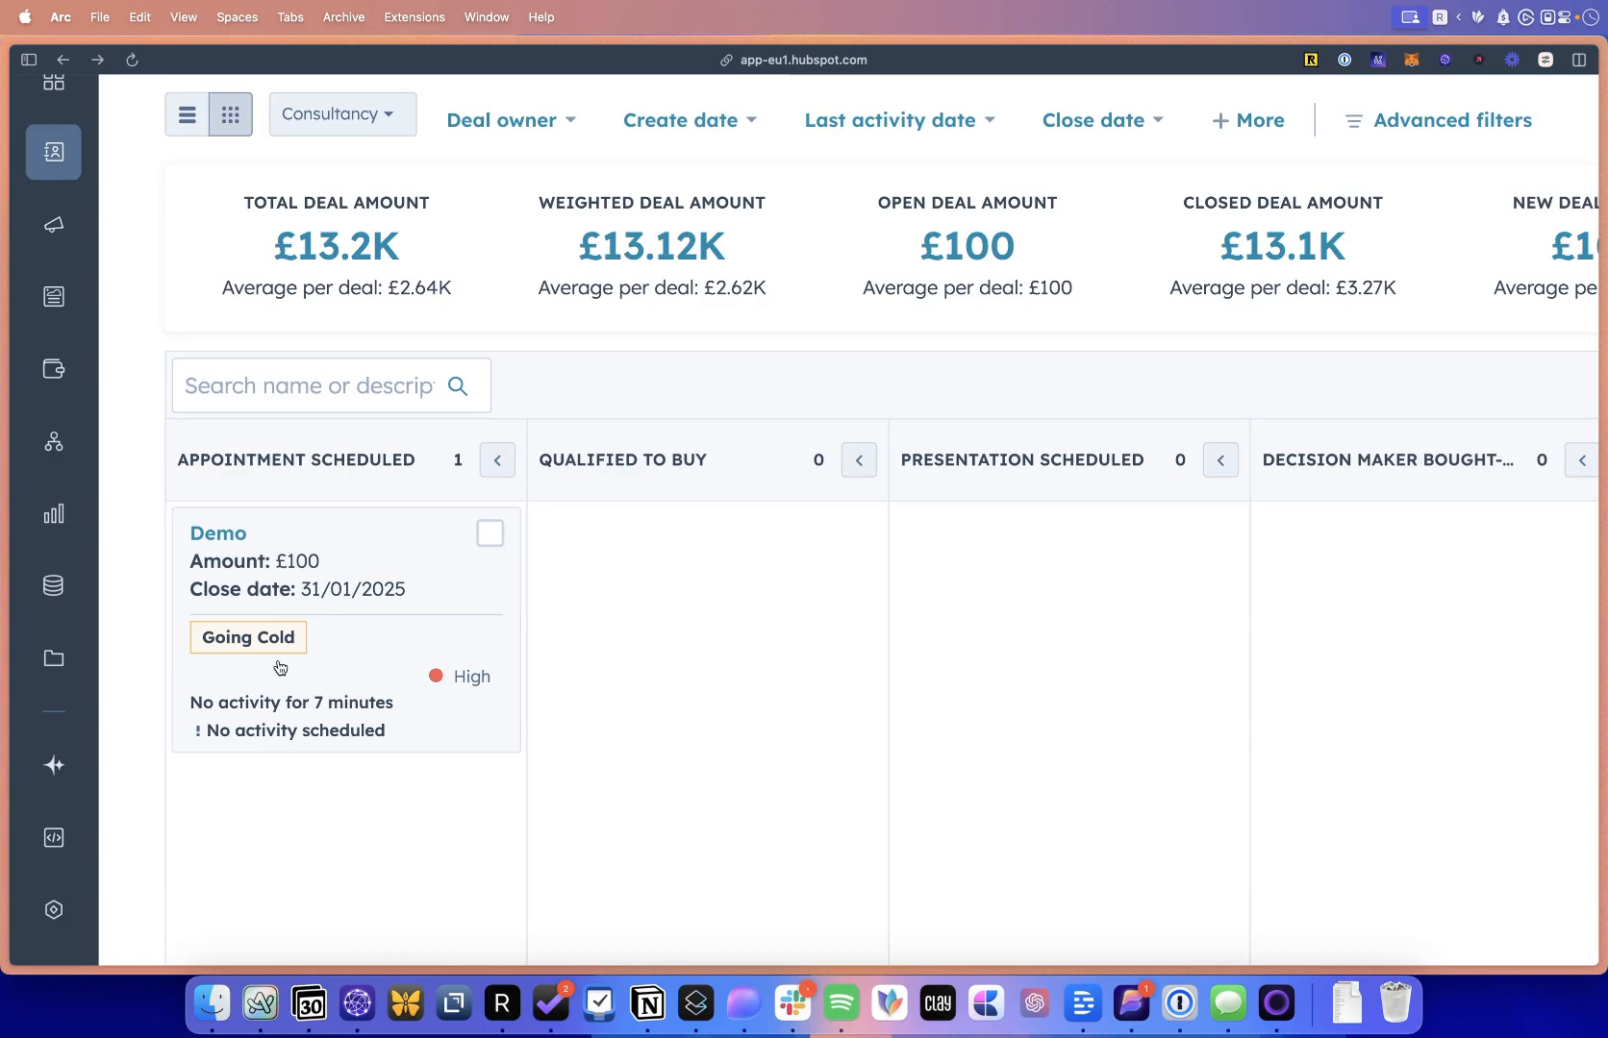
scroll(280, 667, "down", 3)
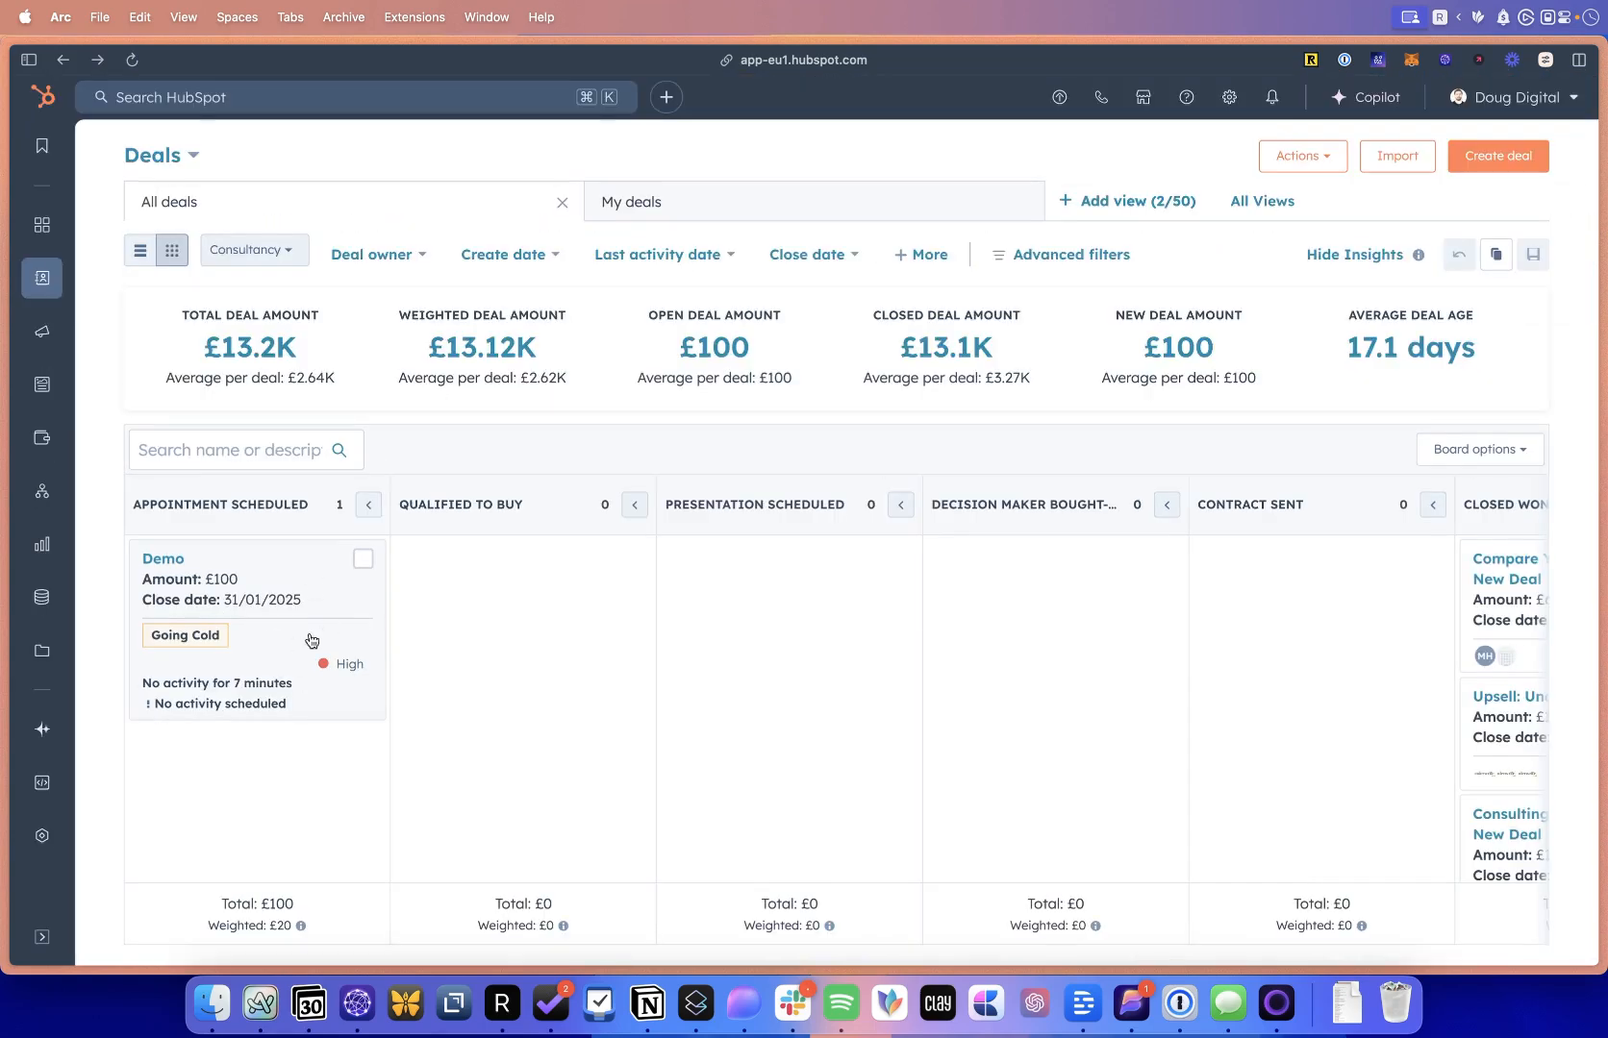
scroll(311, 641, "up", 5)
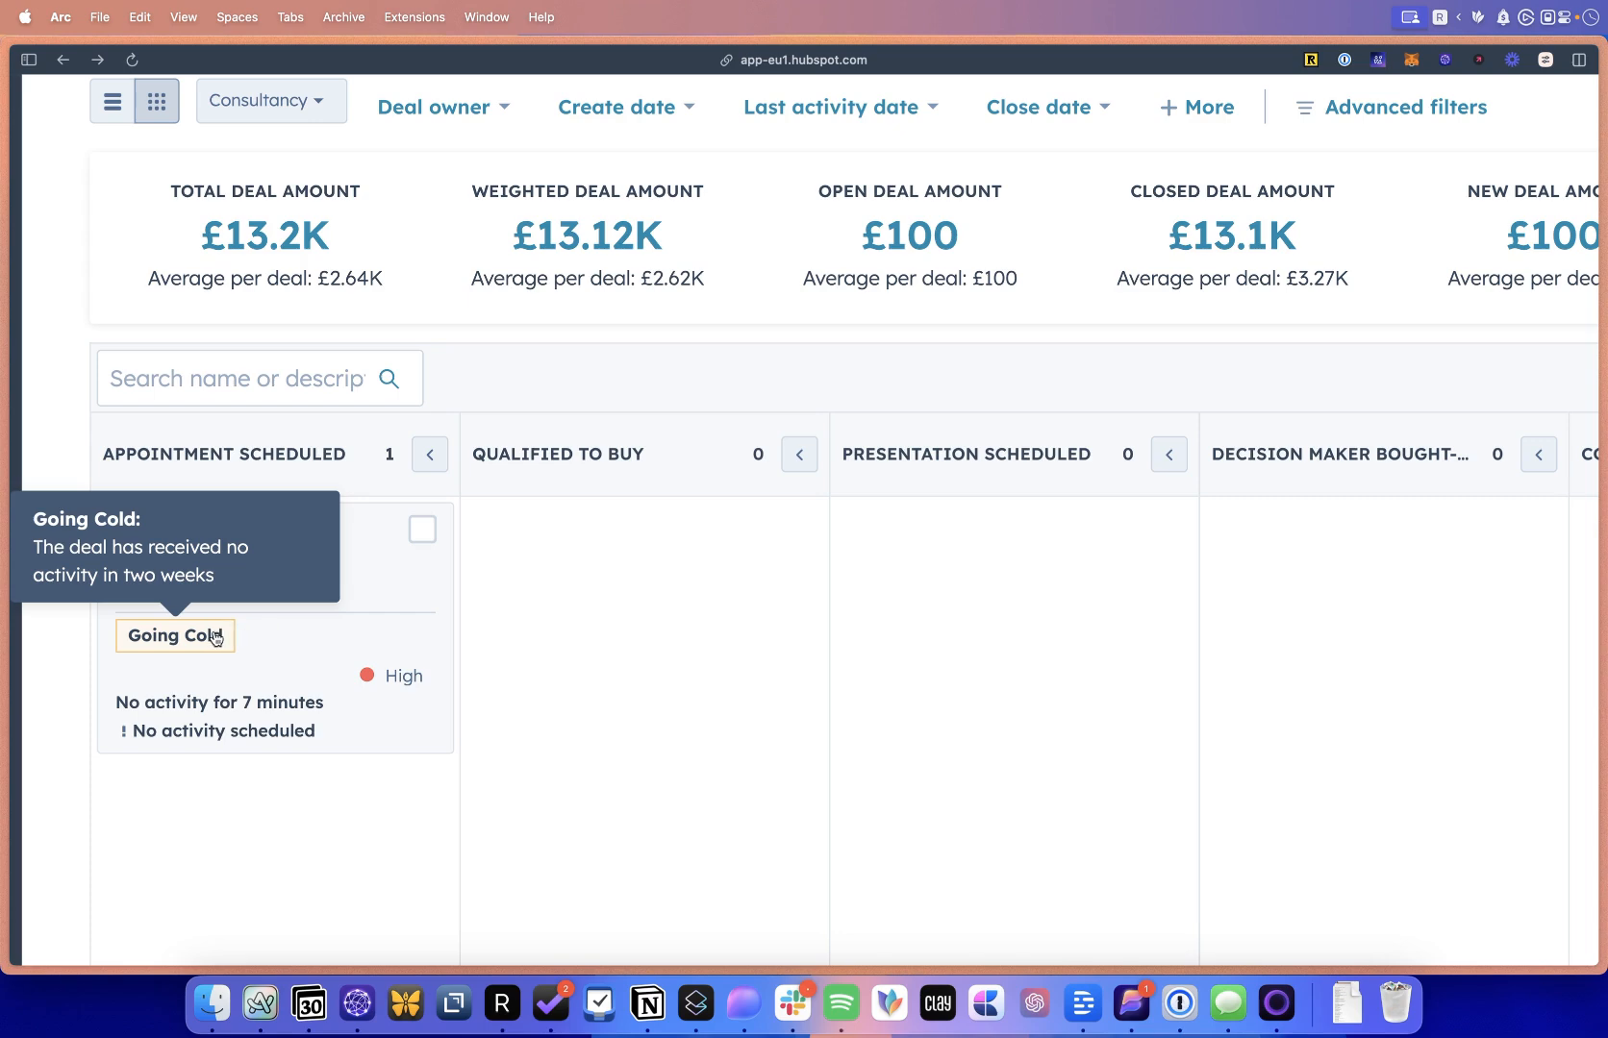
scroll(217, 638, "down", 5)
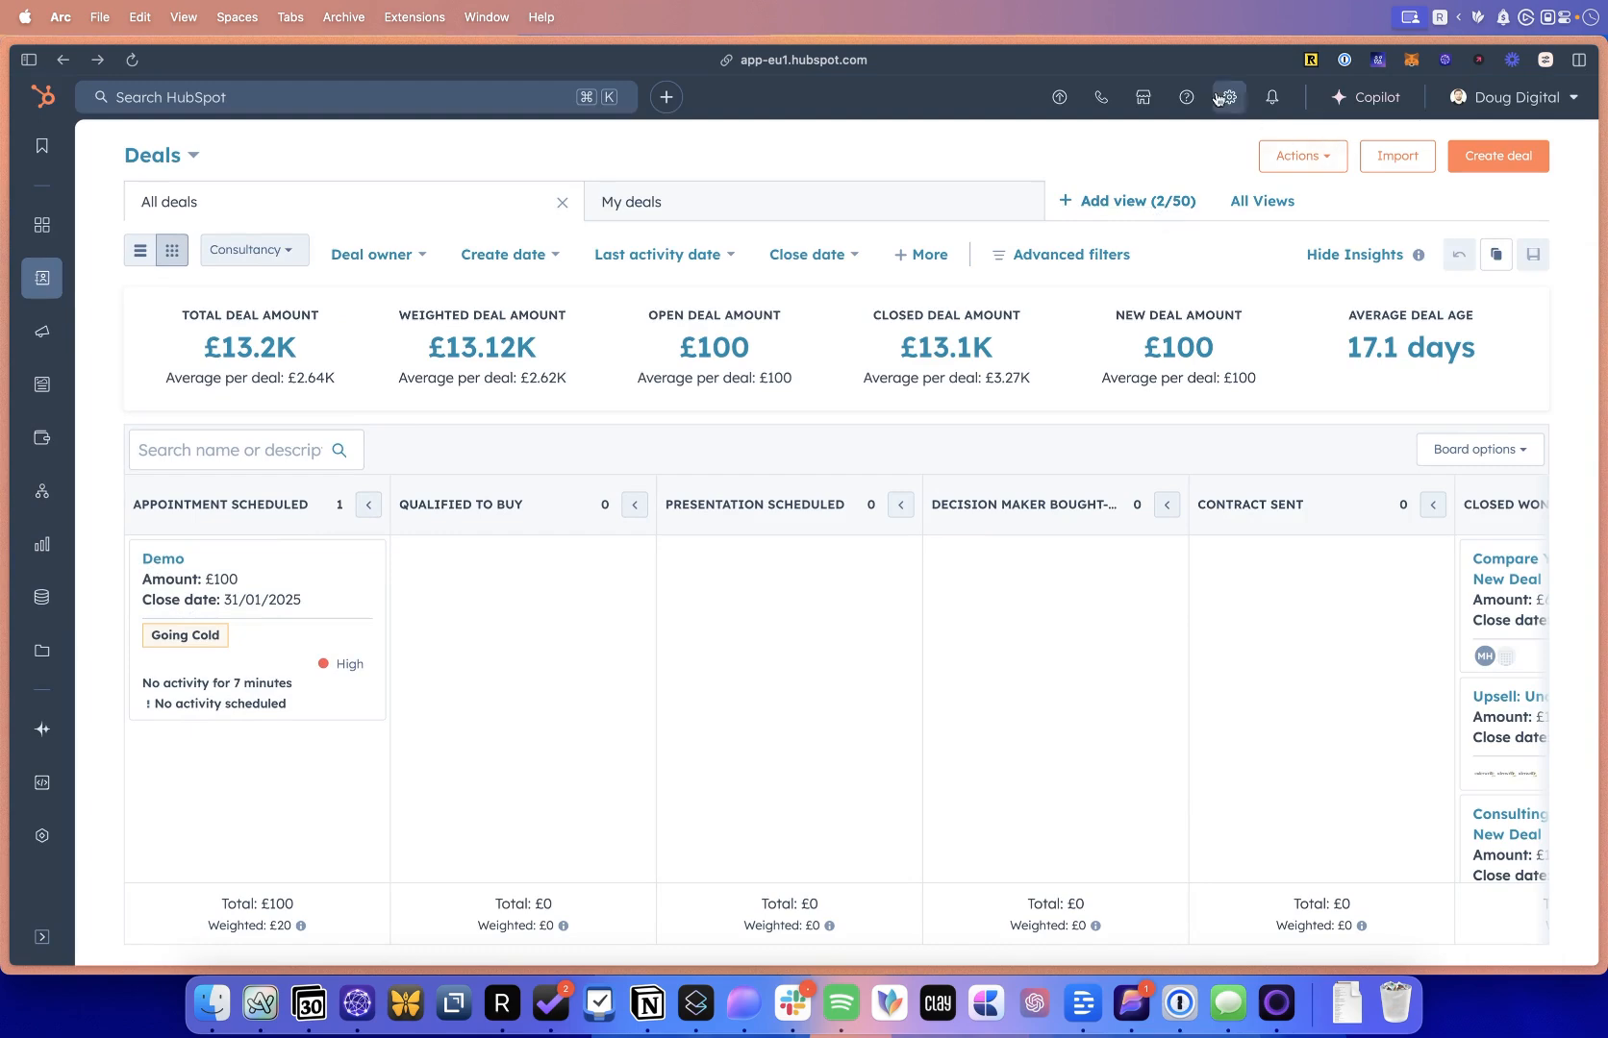
Open the deal tag management page from the Consultancy pipeline's deal settings.
left_click(1221, 97)
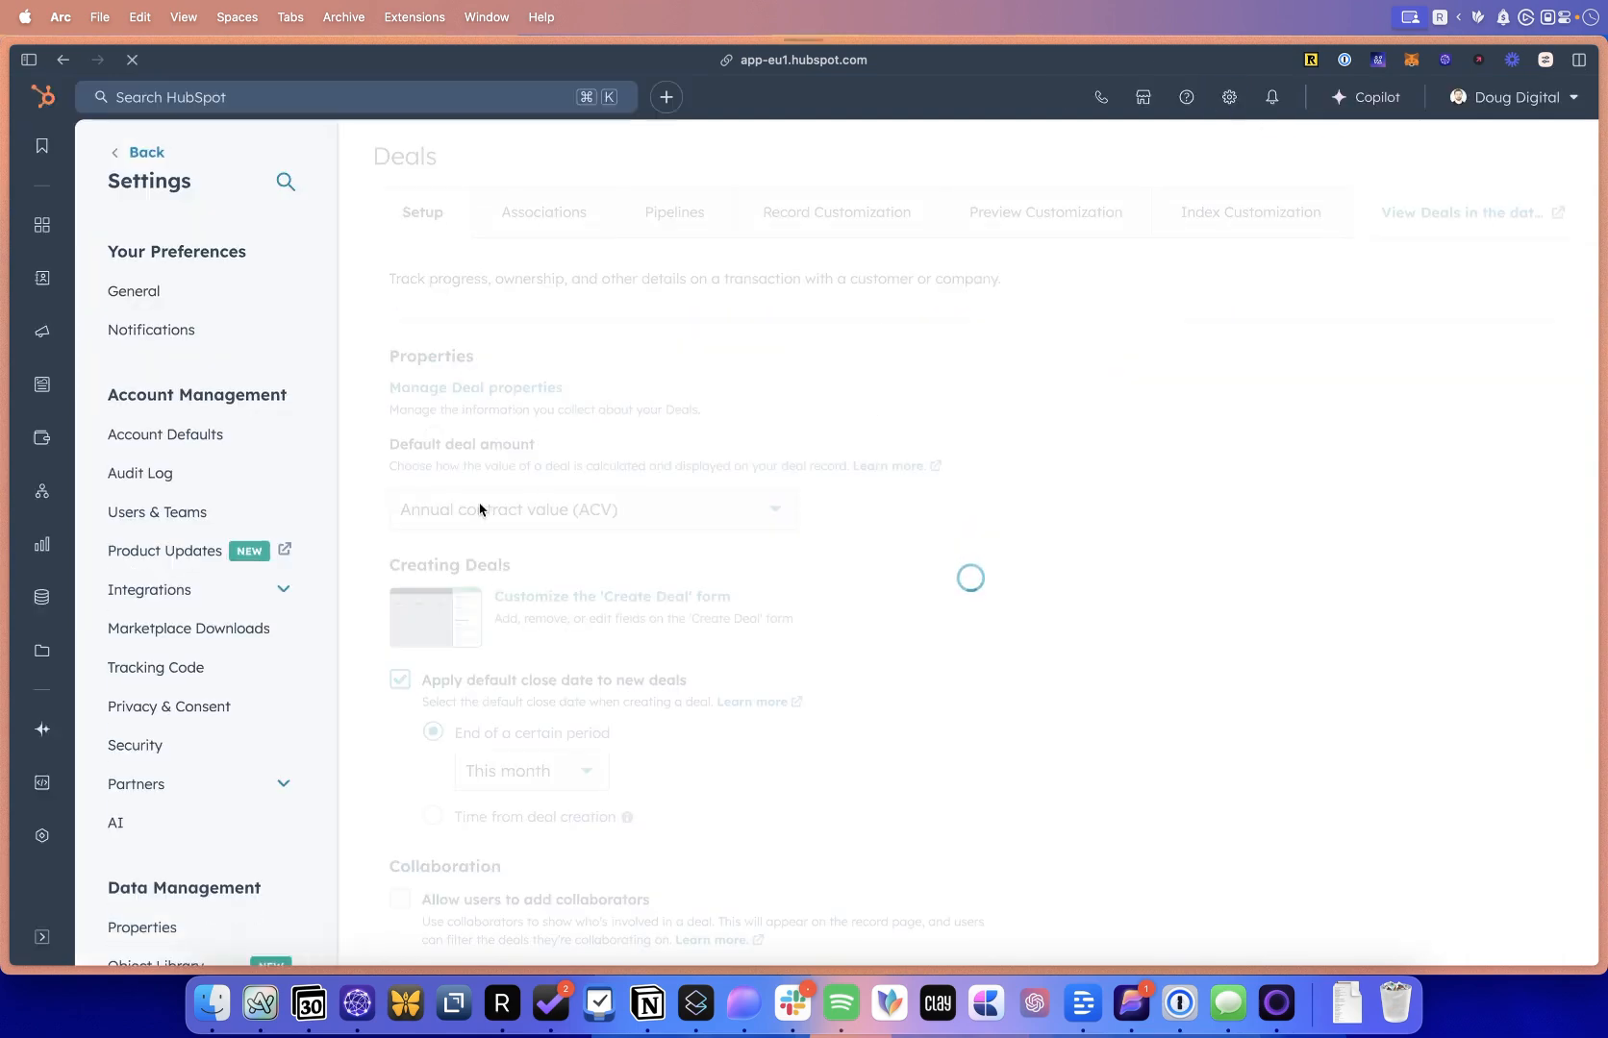
left_click(693, 210)
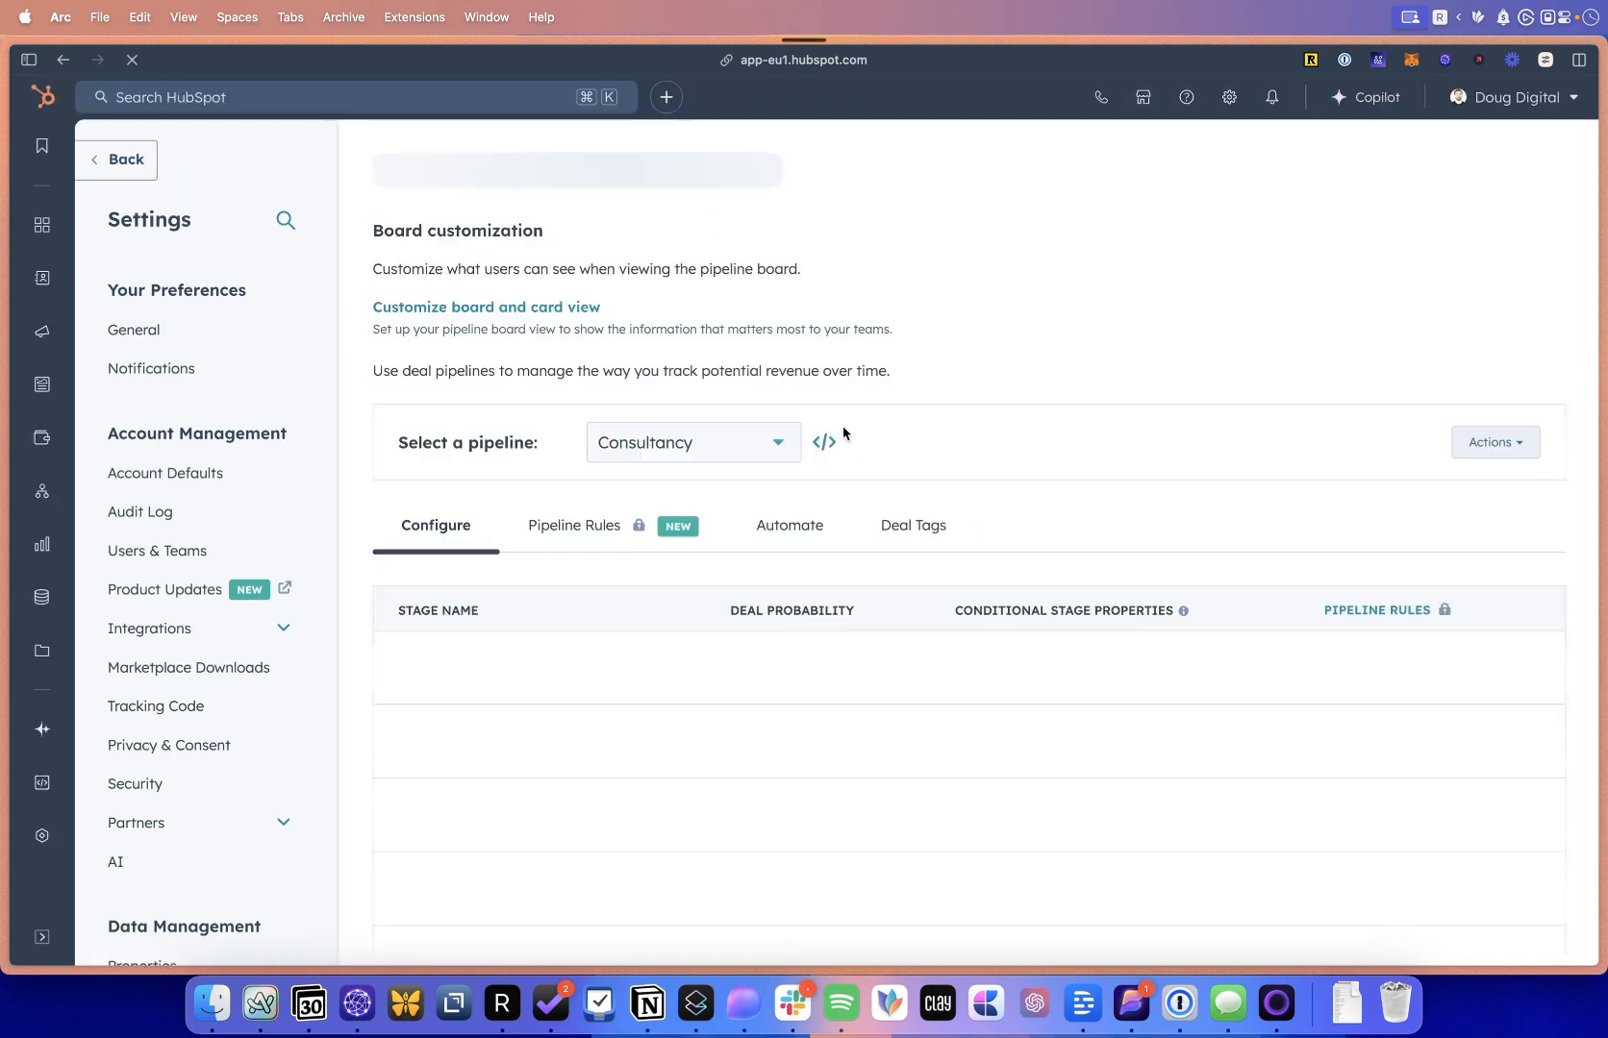
left_click(893, 577)
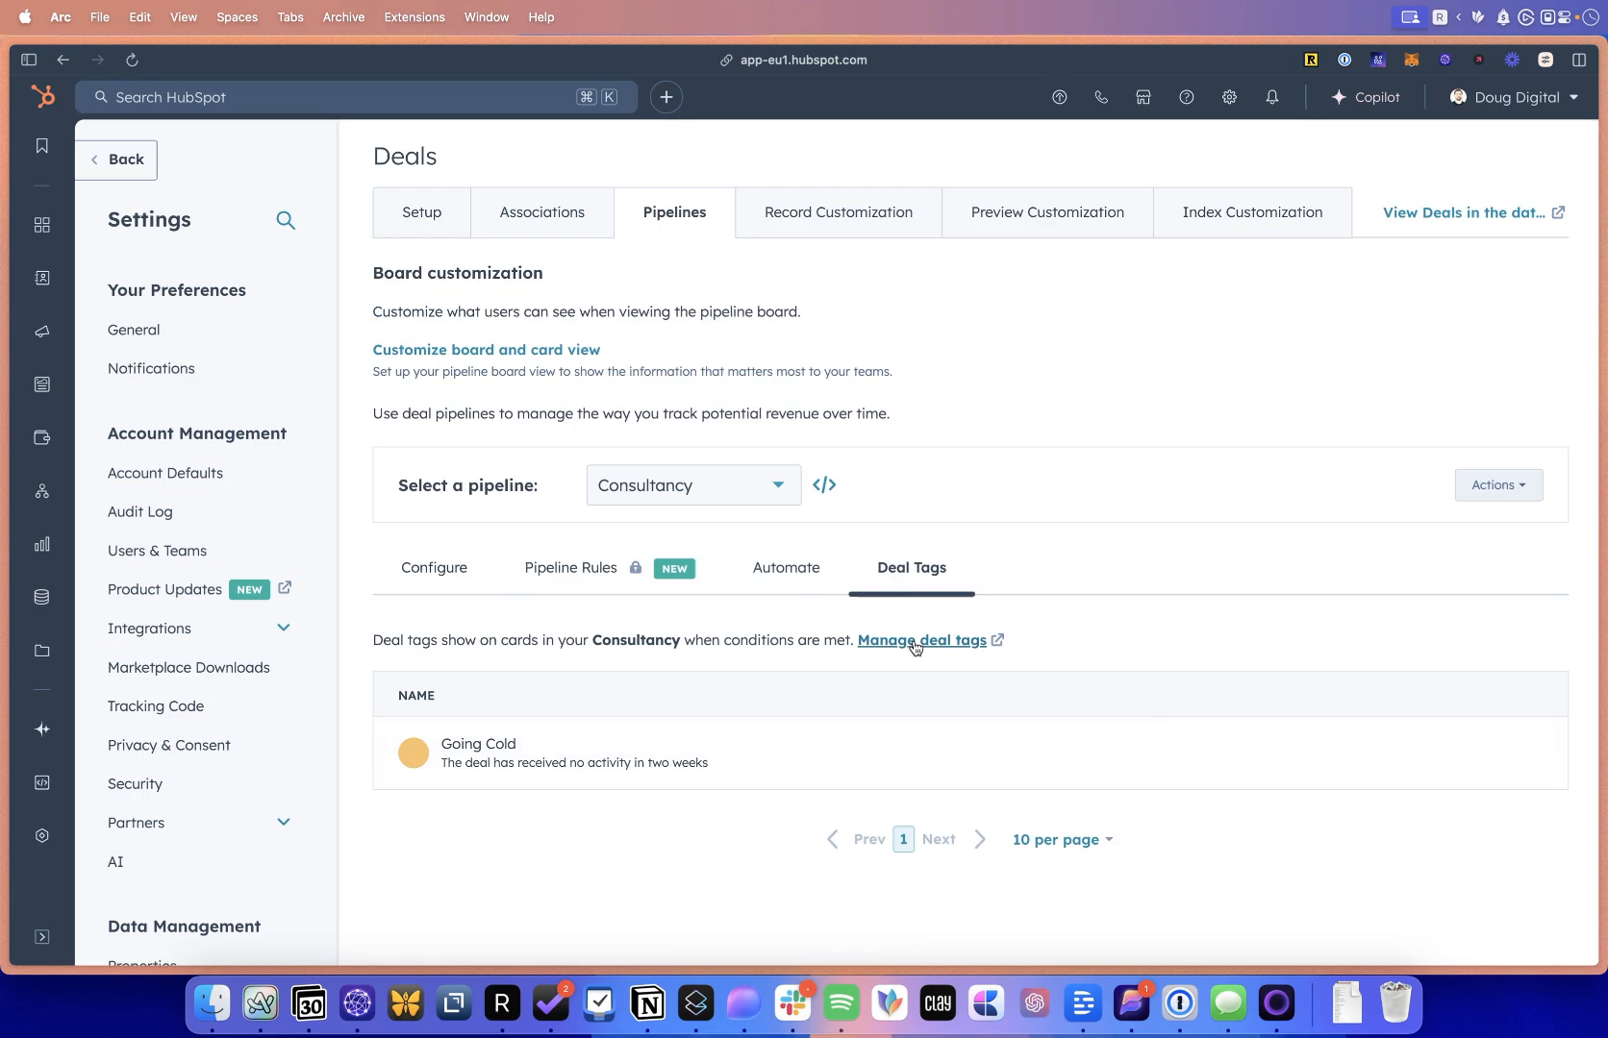
left_click(912, 643)
mouse_move(663, 613)
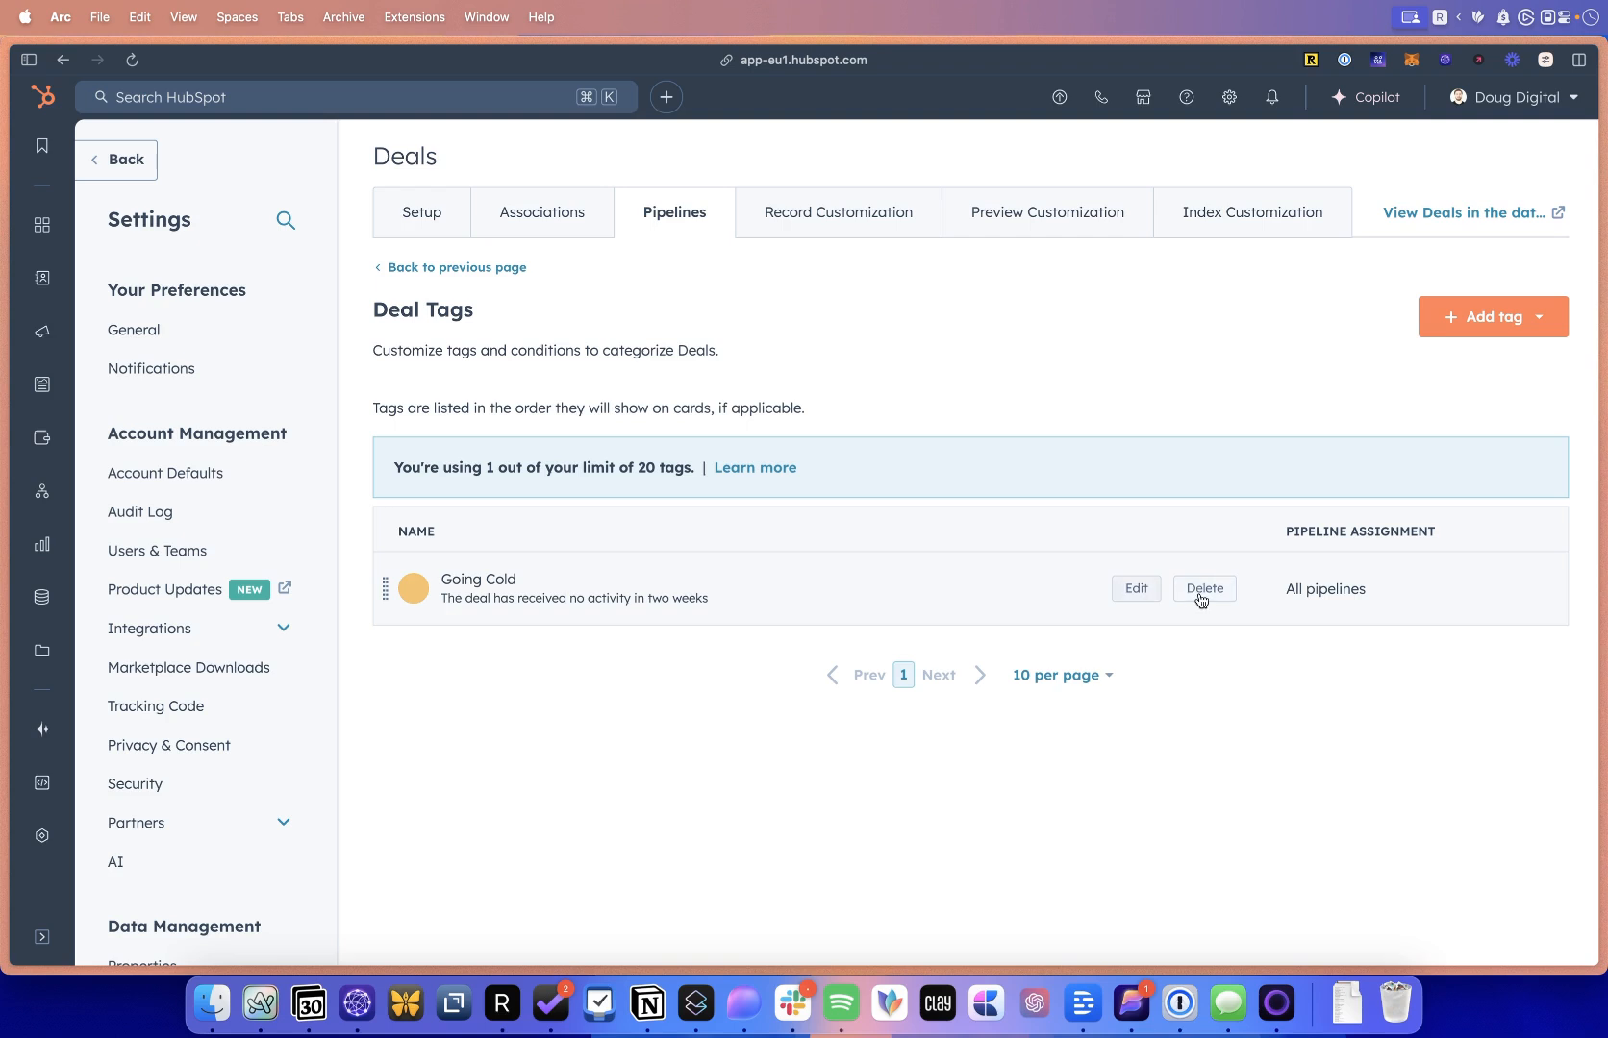
Add the preset "Add Contact" deal tag with its default settings and filters, and save it.
left_click(1512, 320)
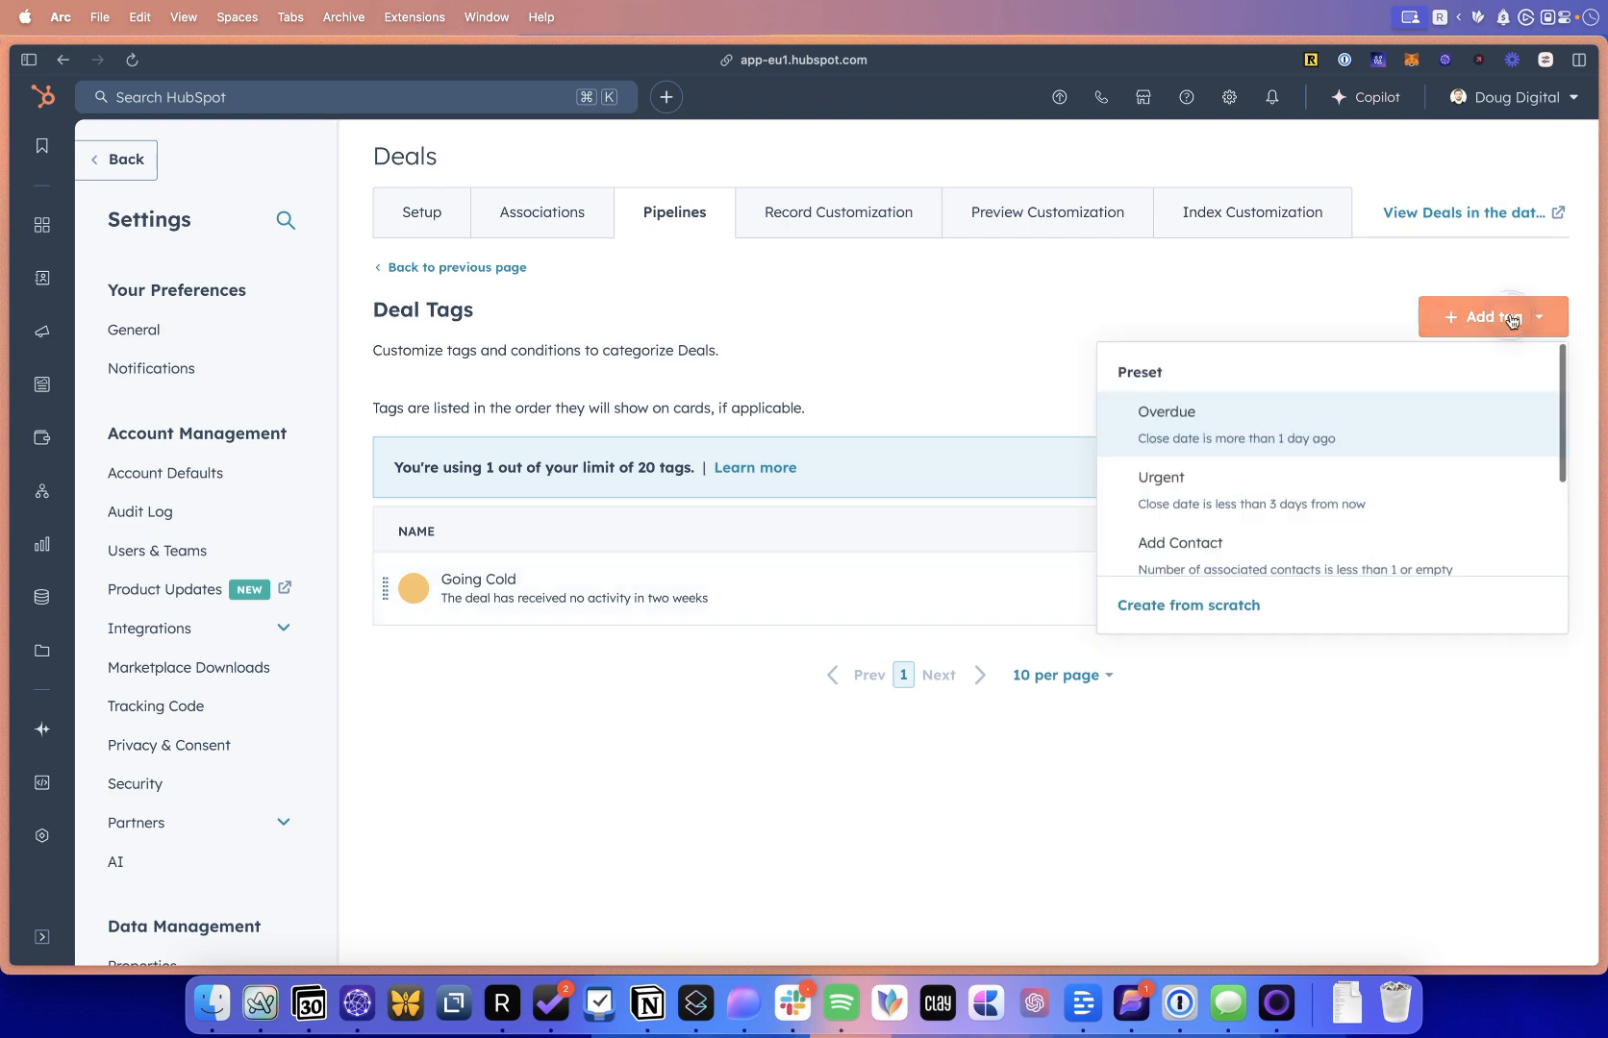
scroll(1365, 530, "down", 2)
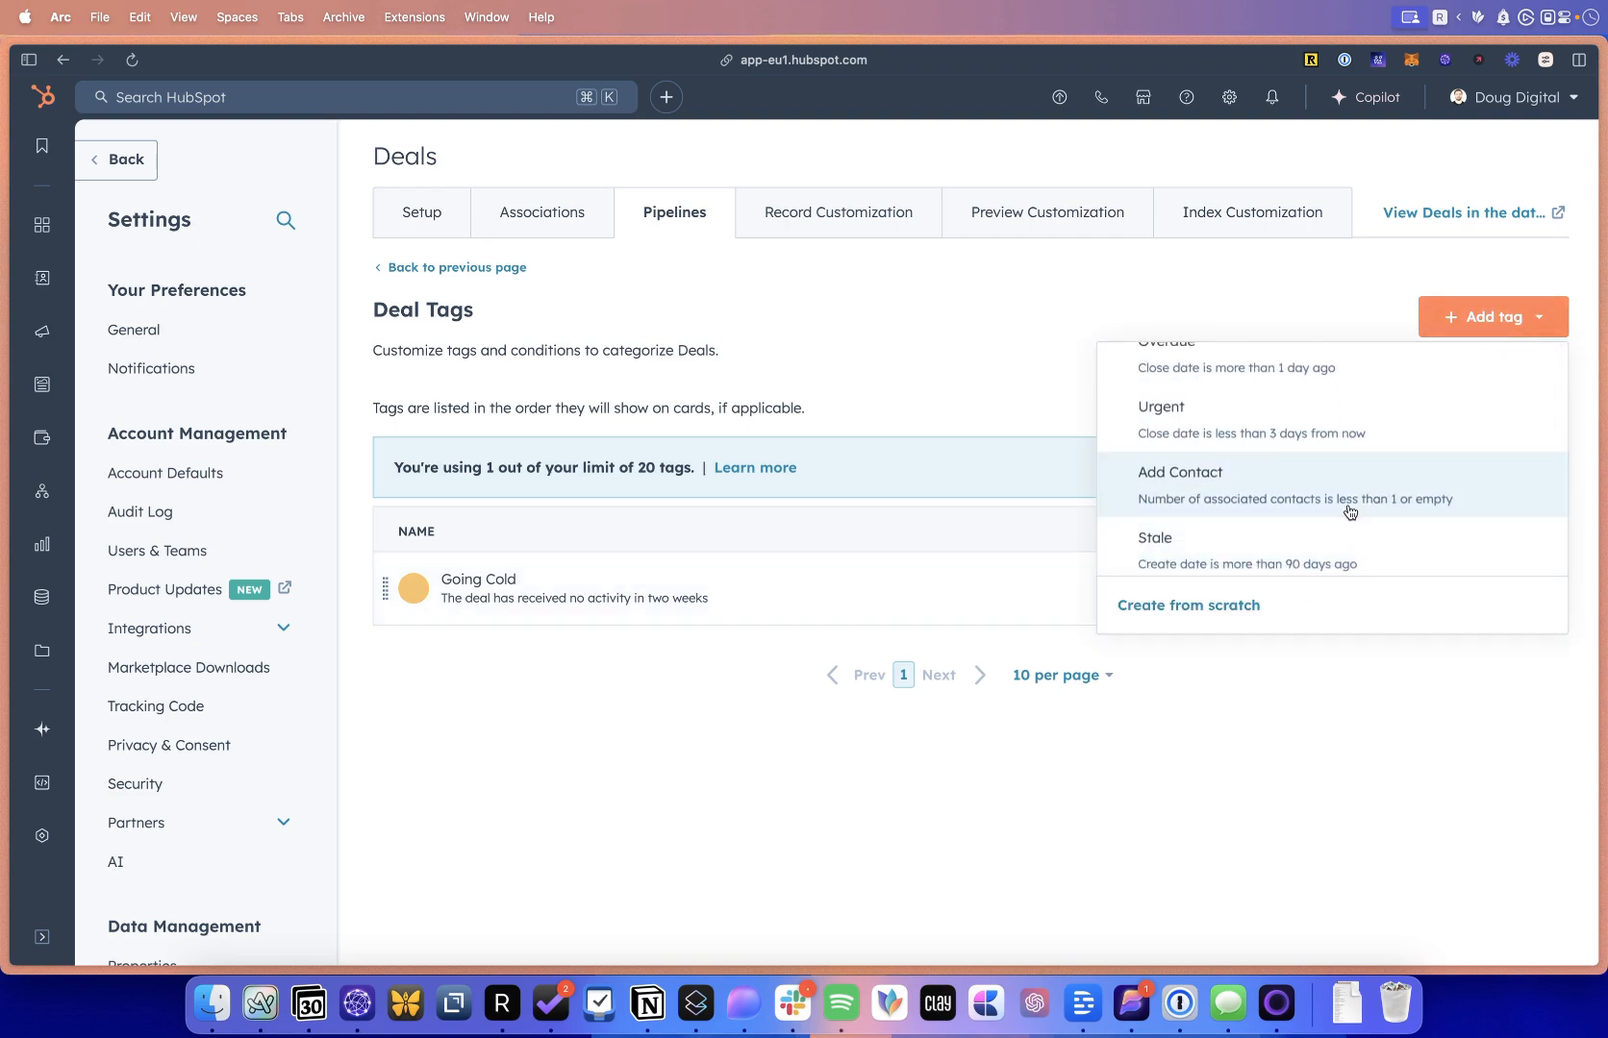
scroll(1350, 510, "up", 1)
scroll(1350, 511, "down", 2)
scroll(1350, 510, "up", 2)
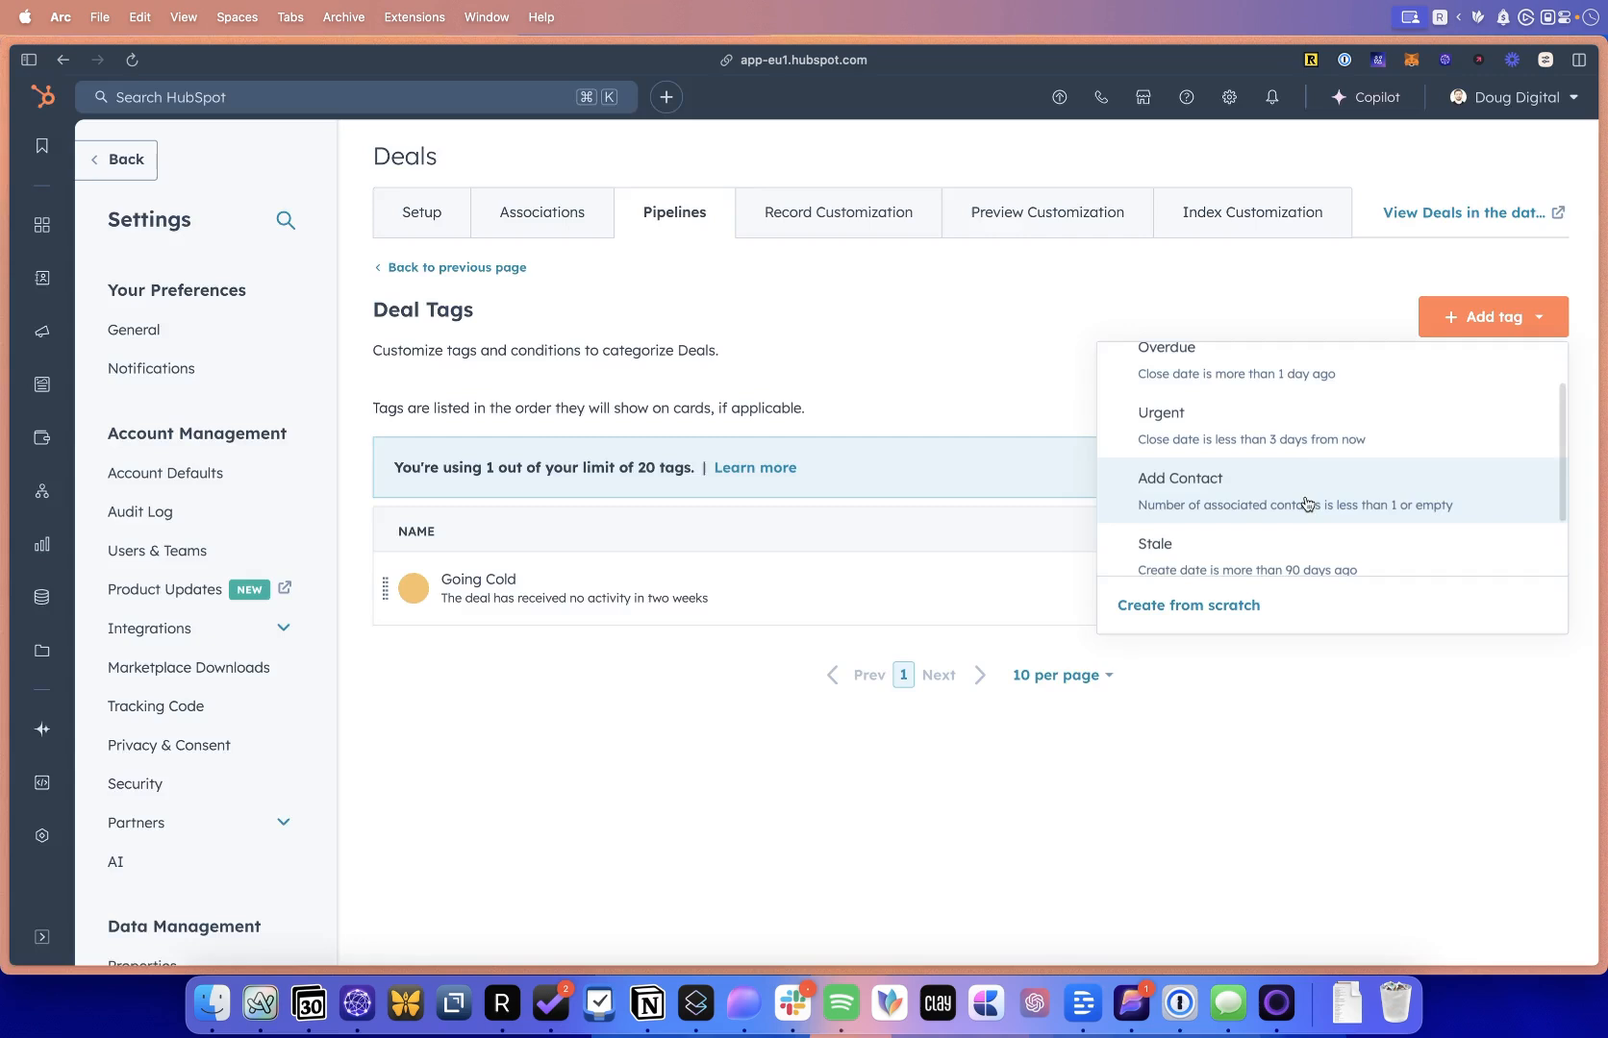
left_click(1308, 504)
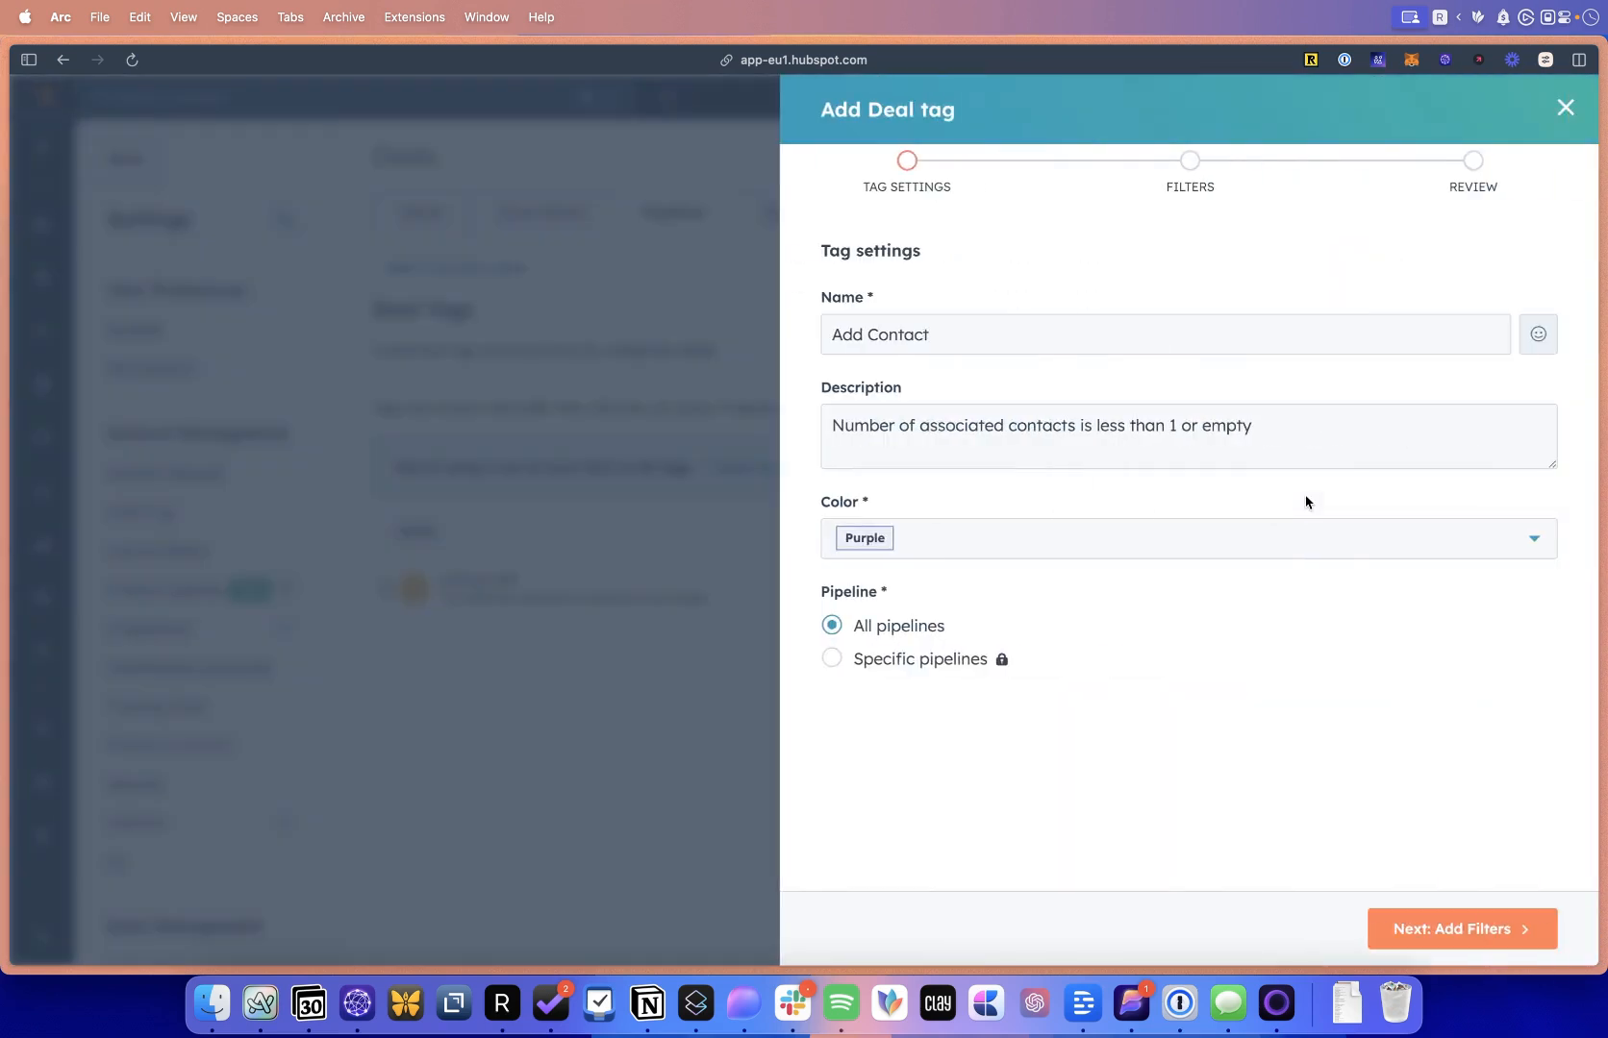
left_click(1432, 921)
left_click(1463, 928)
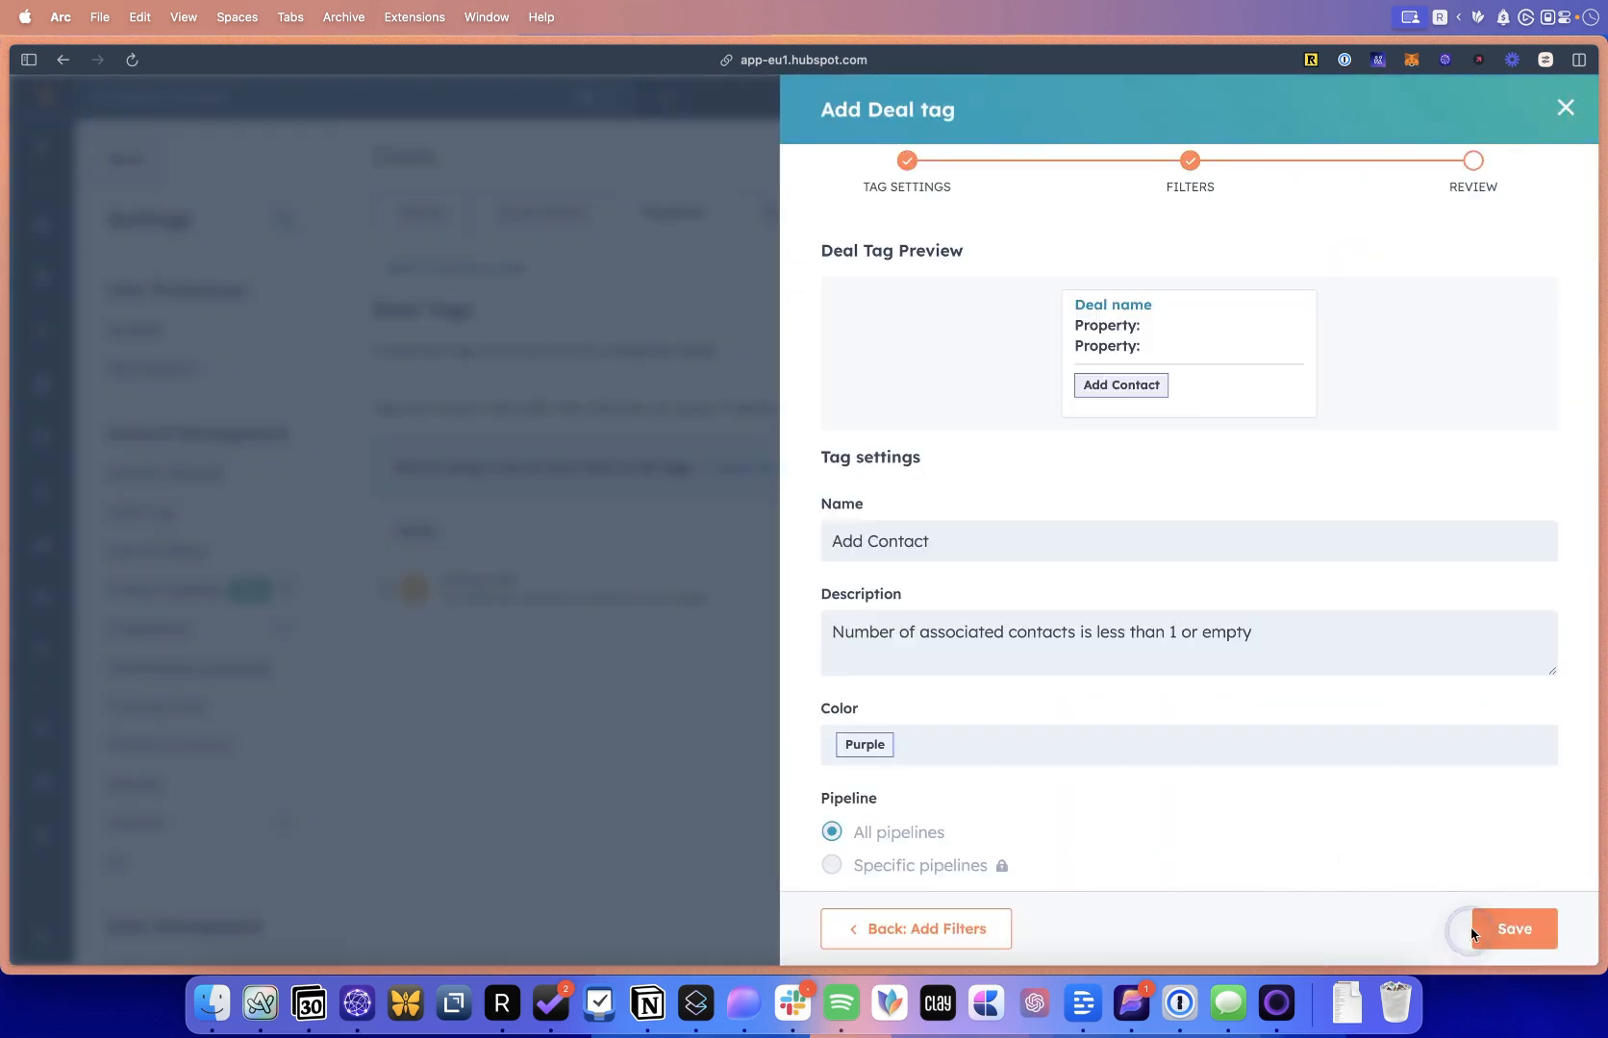
left_click(1507, 925)
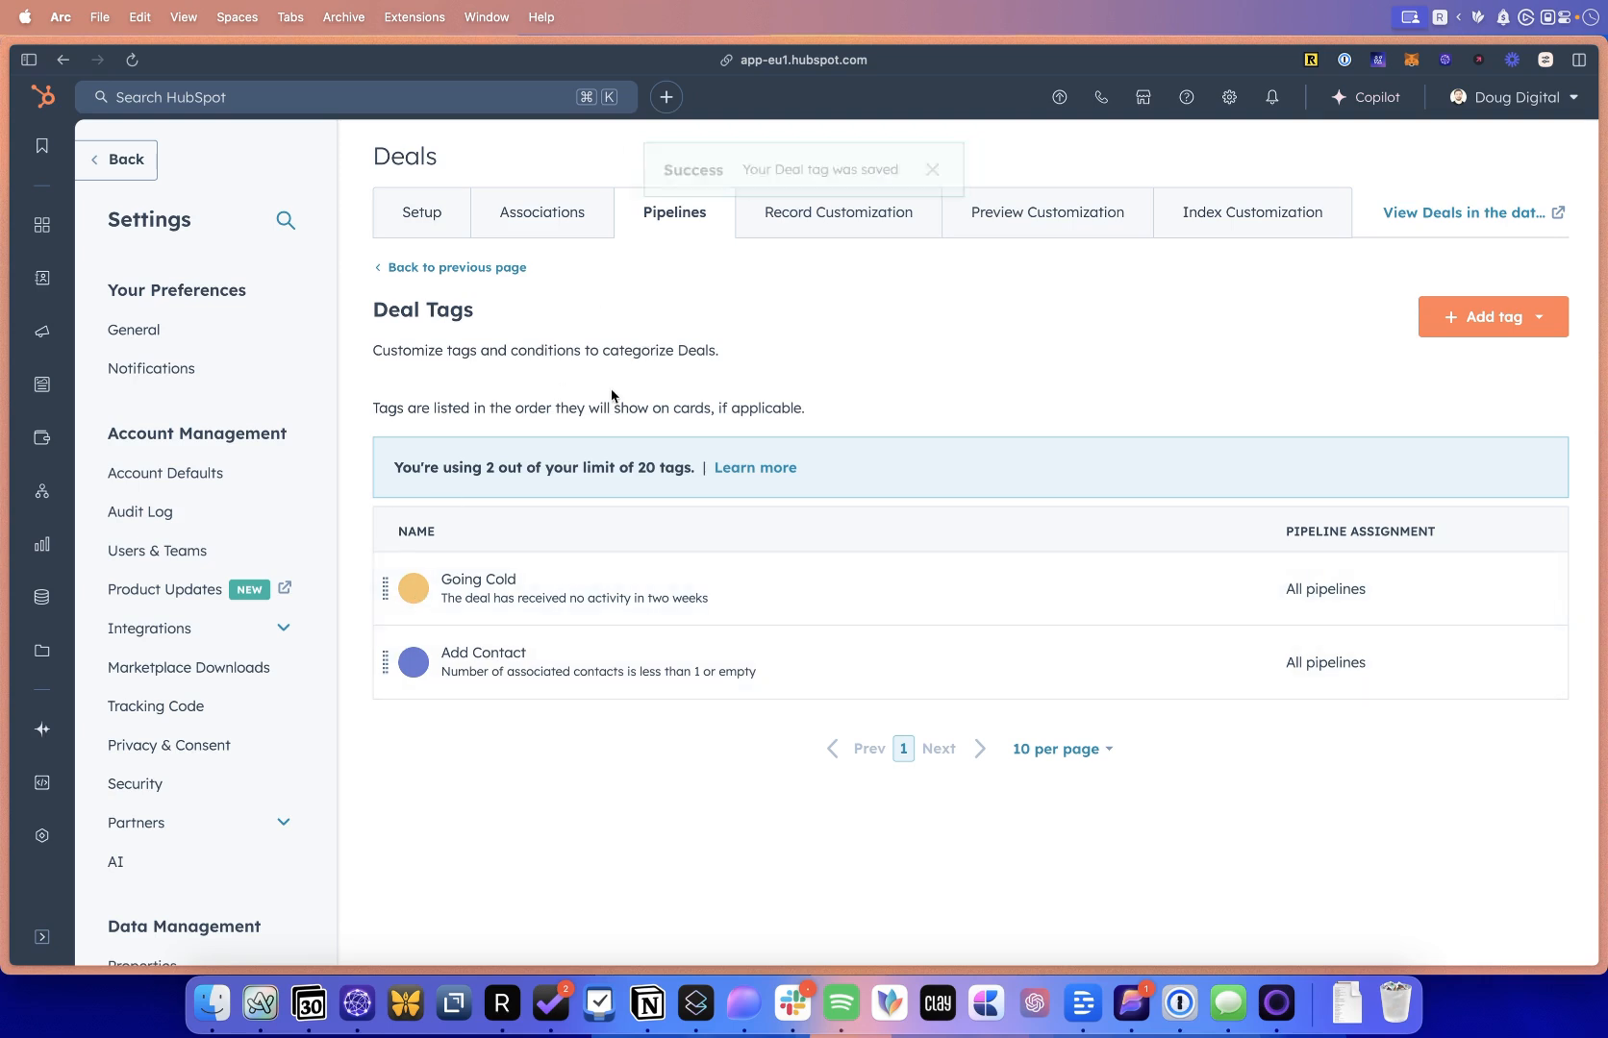
Move the "Add Contact" tag above "Going Cold" in the tag order and save the new order.
left_click_drag(375, 408, 824, 411)
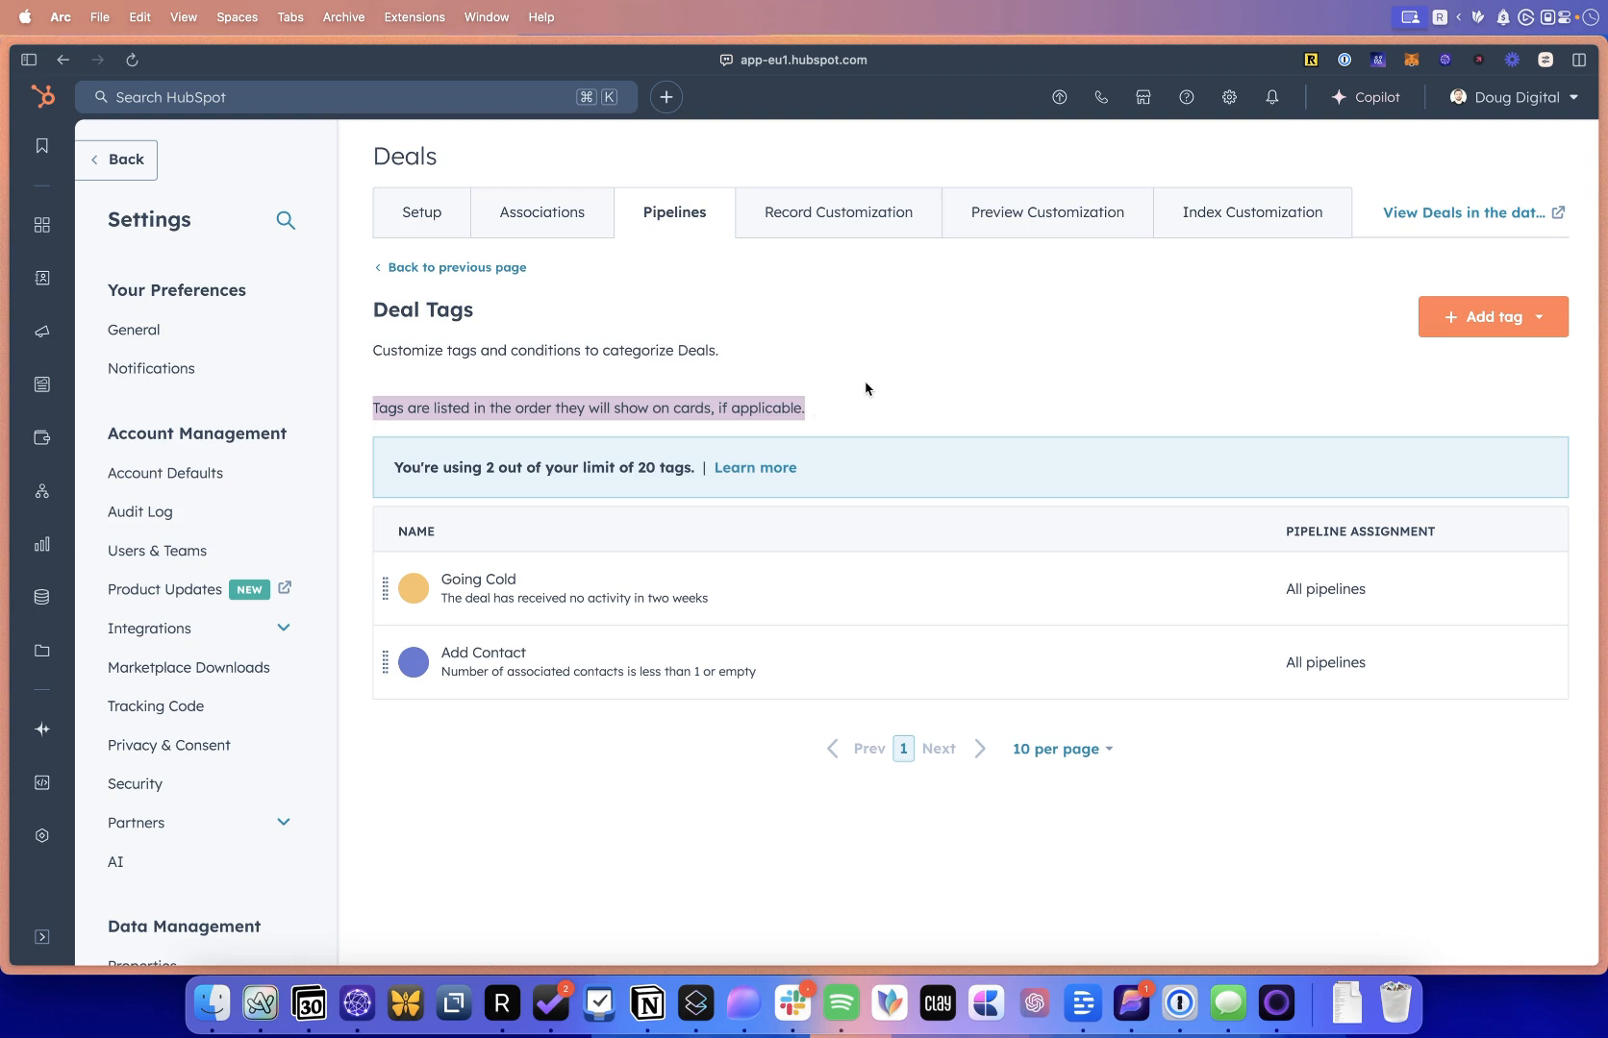
left_click(866, 389)
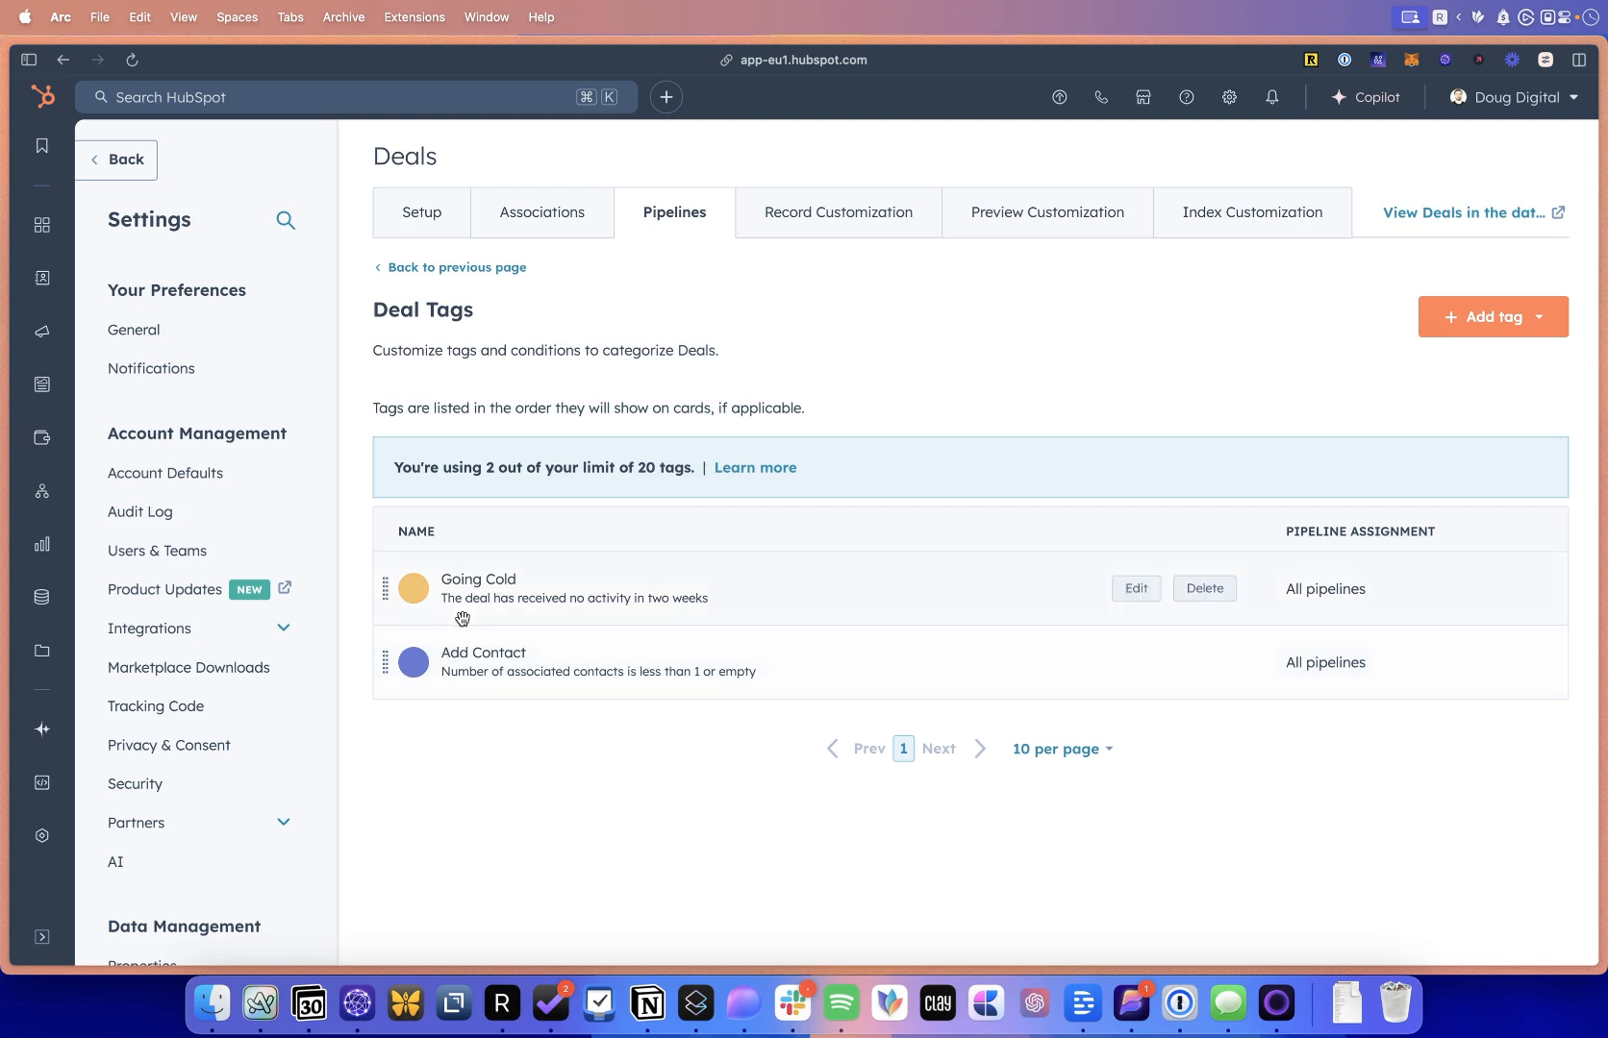
left_click_drag(384, 662, 397, 580)
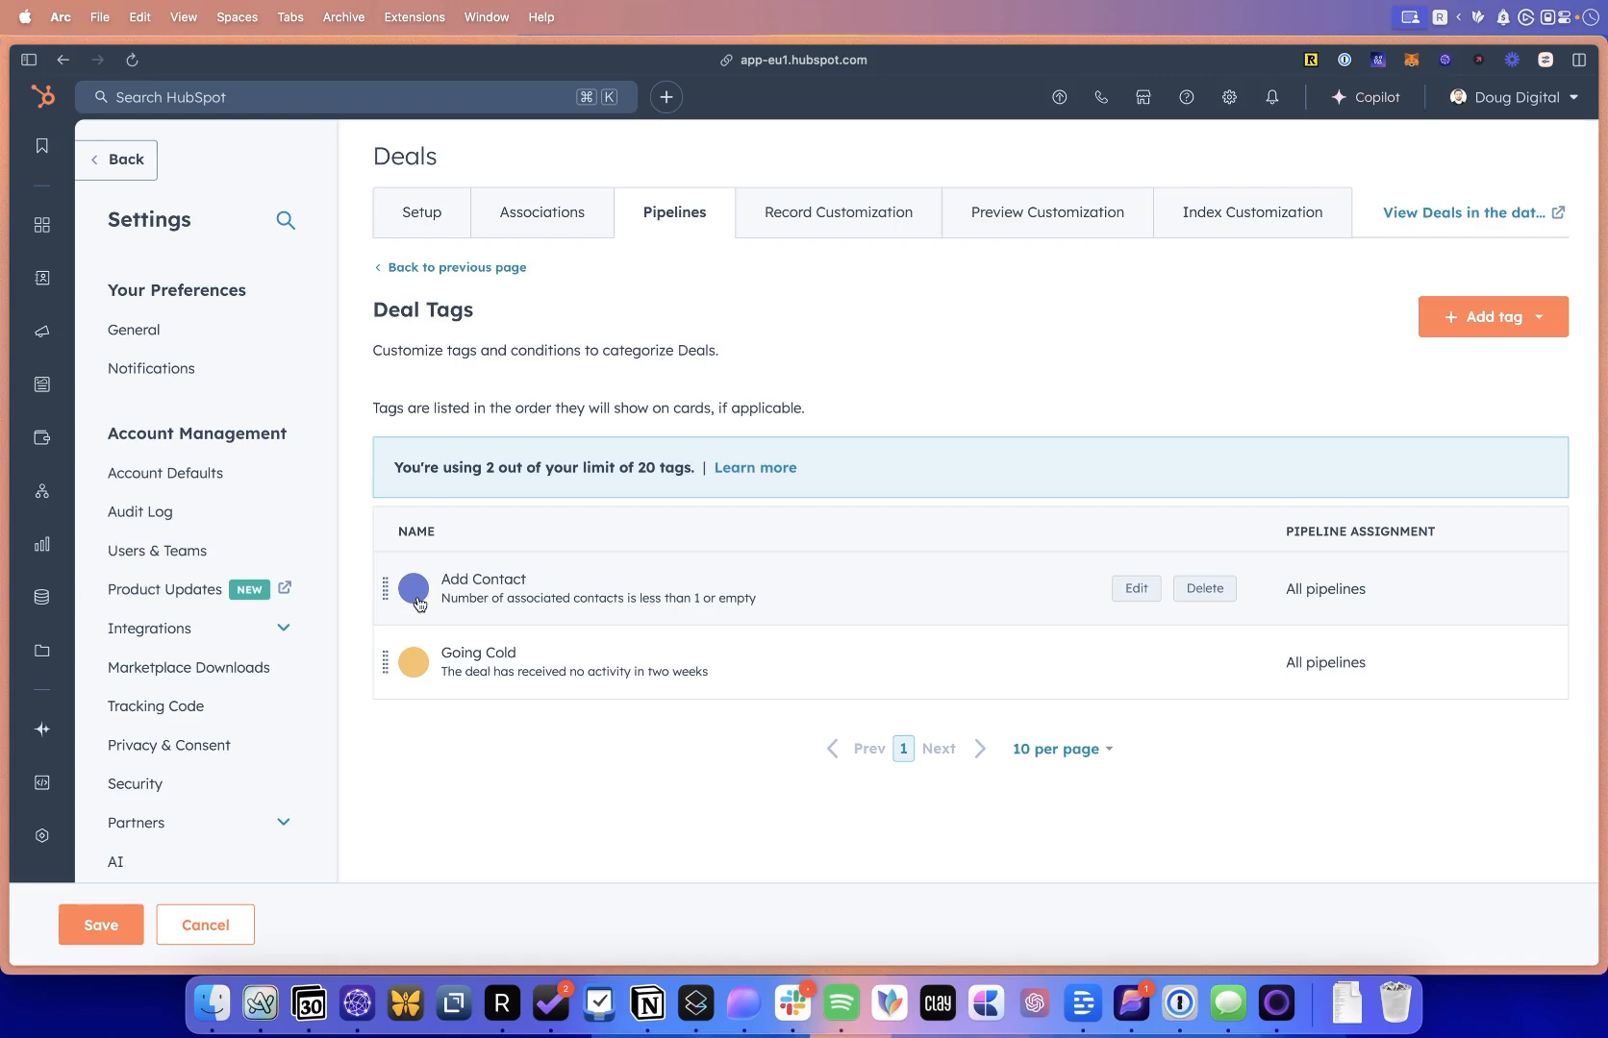
left_click(108, 921)
Return to the Deals board and check the order of the tags on the Demo deal card.
mouse_move(44, 151)
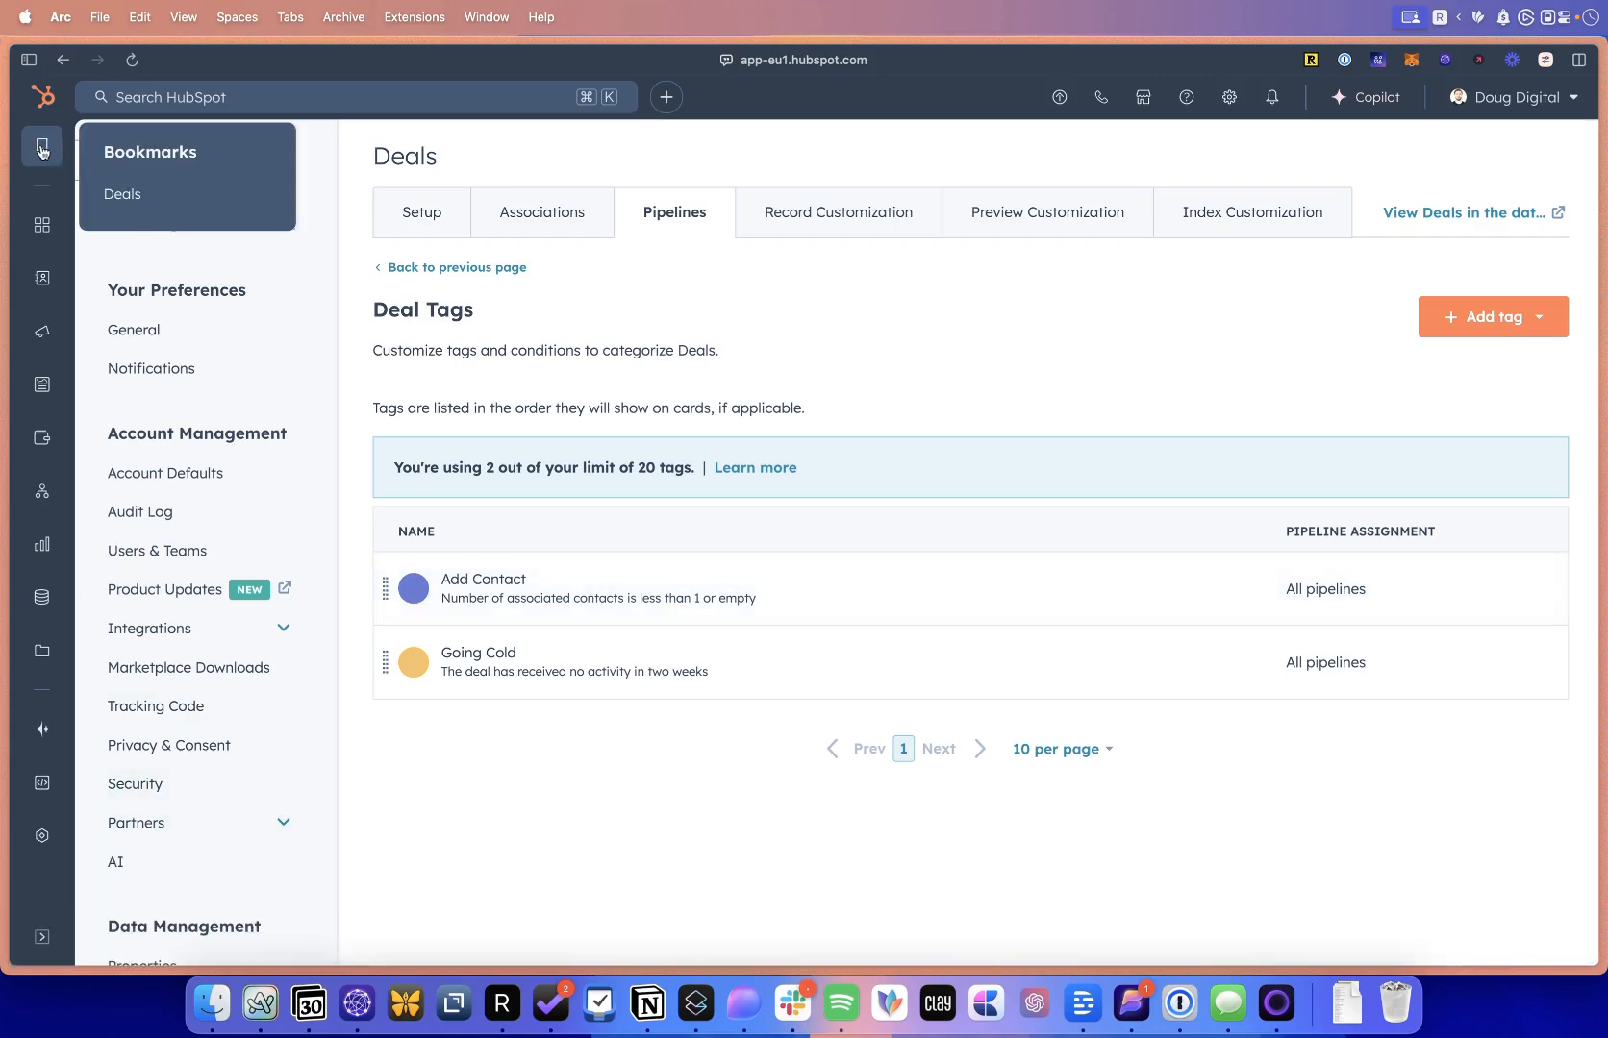
left_click(125, 200)
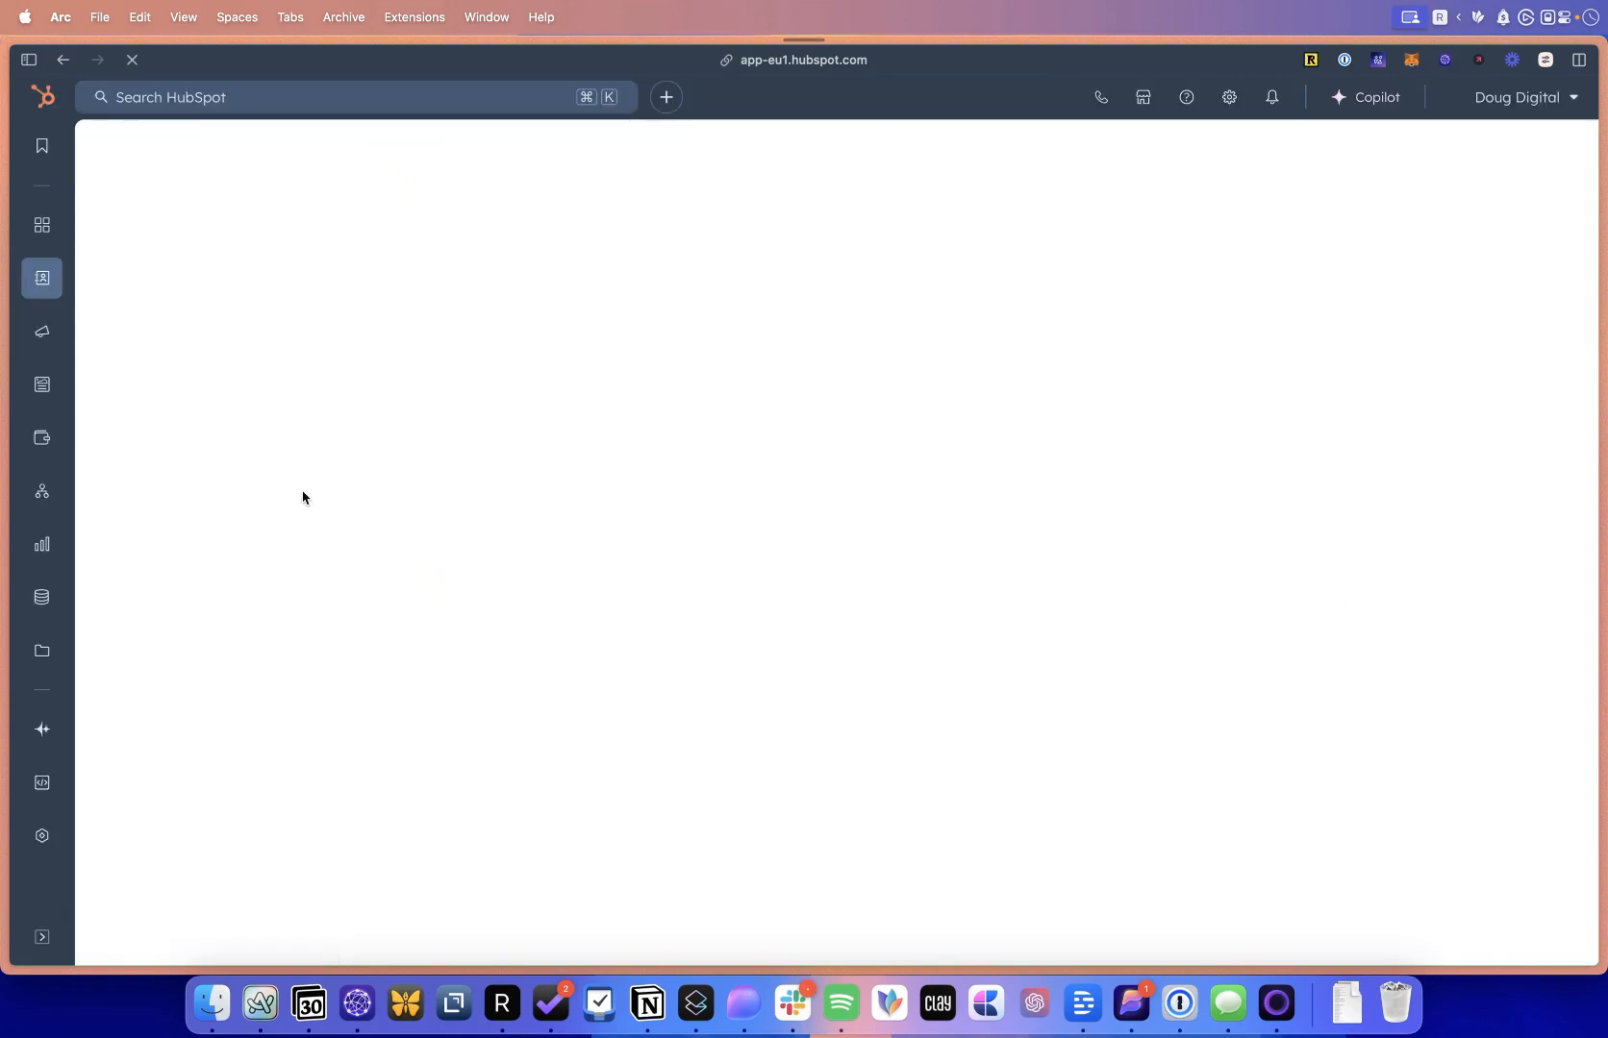
scroll(314, 567, "up", 5)
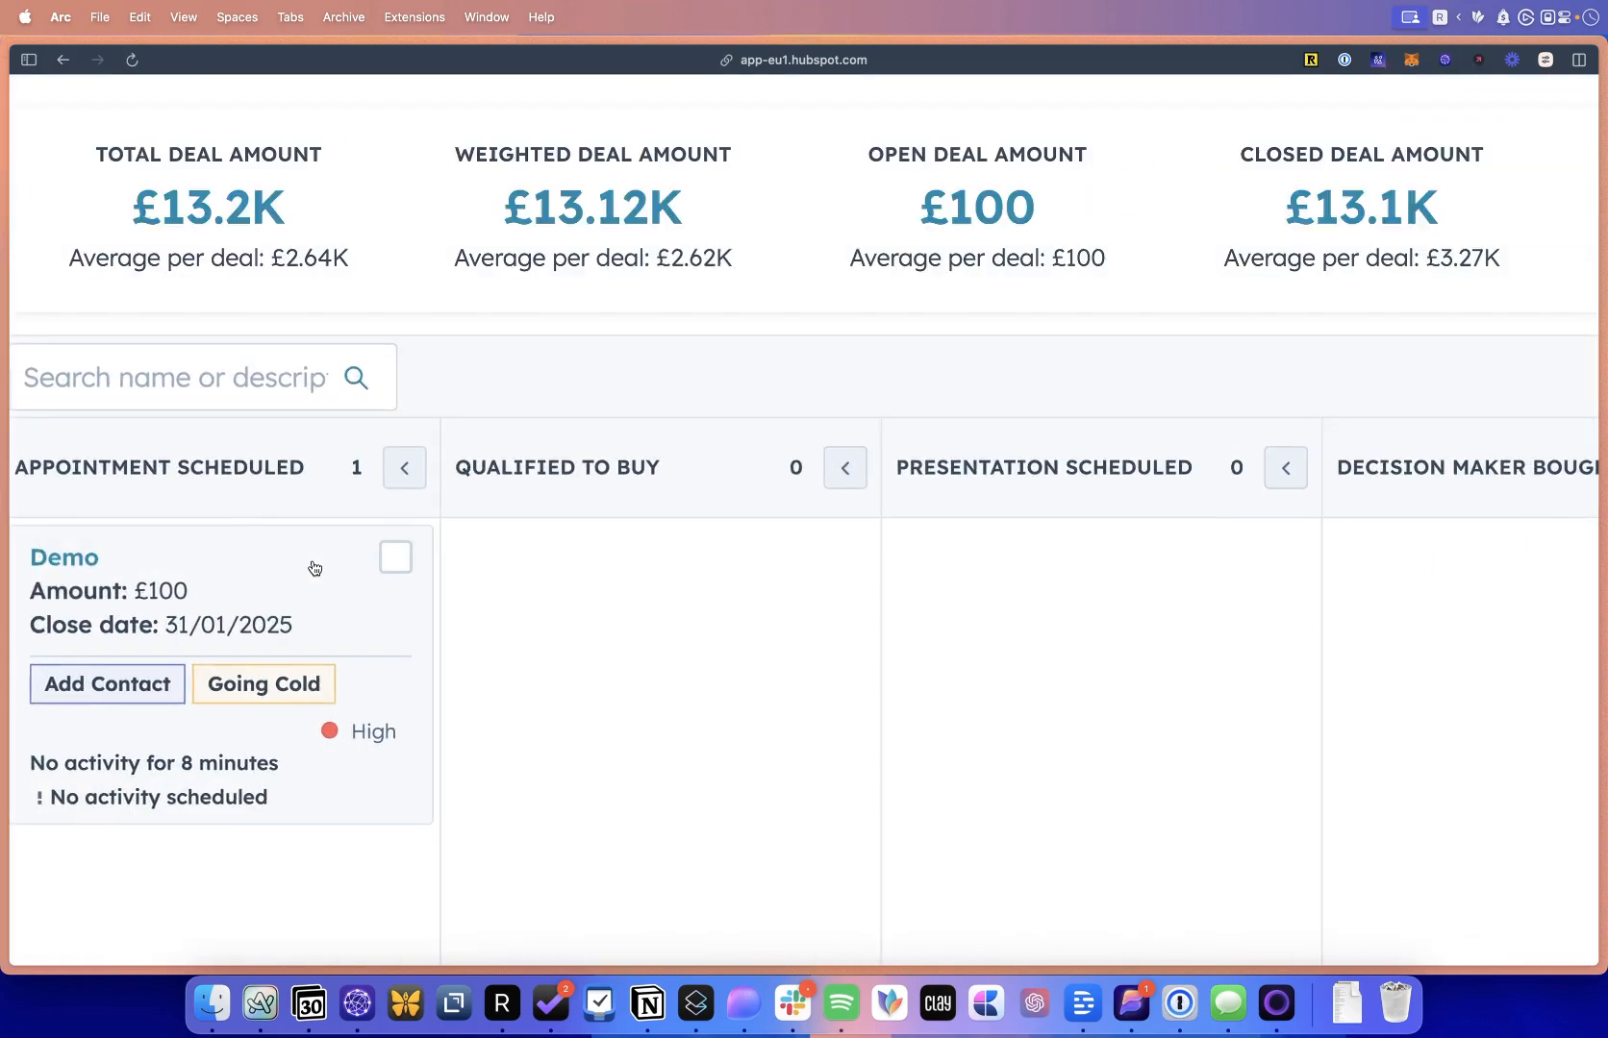
scroll(314, 567, "left", 2)
mouse_move(327, 690)
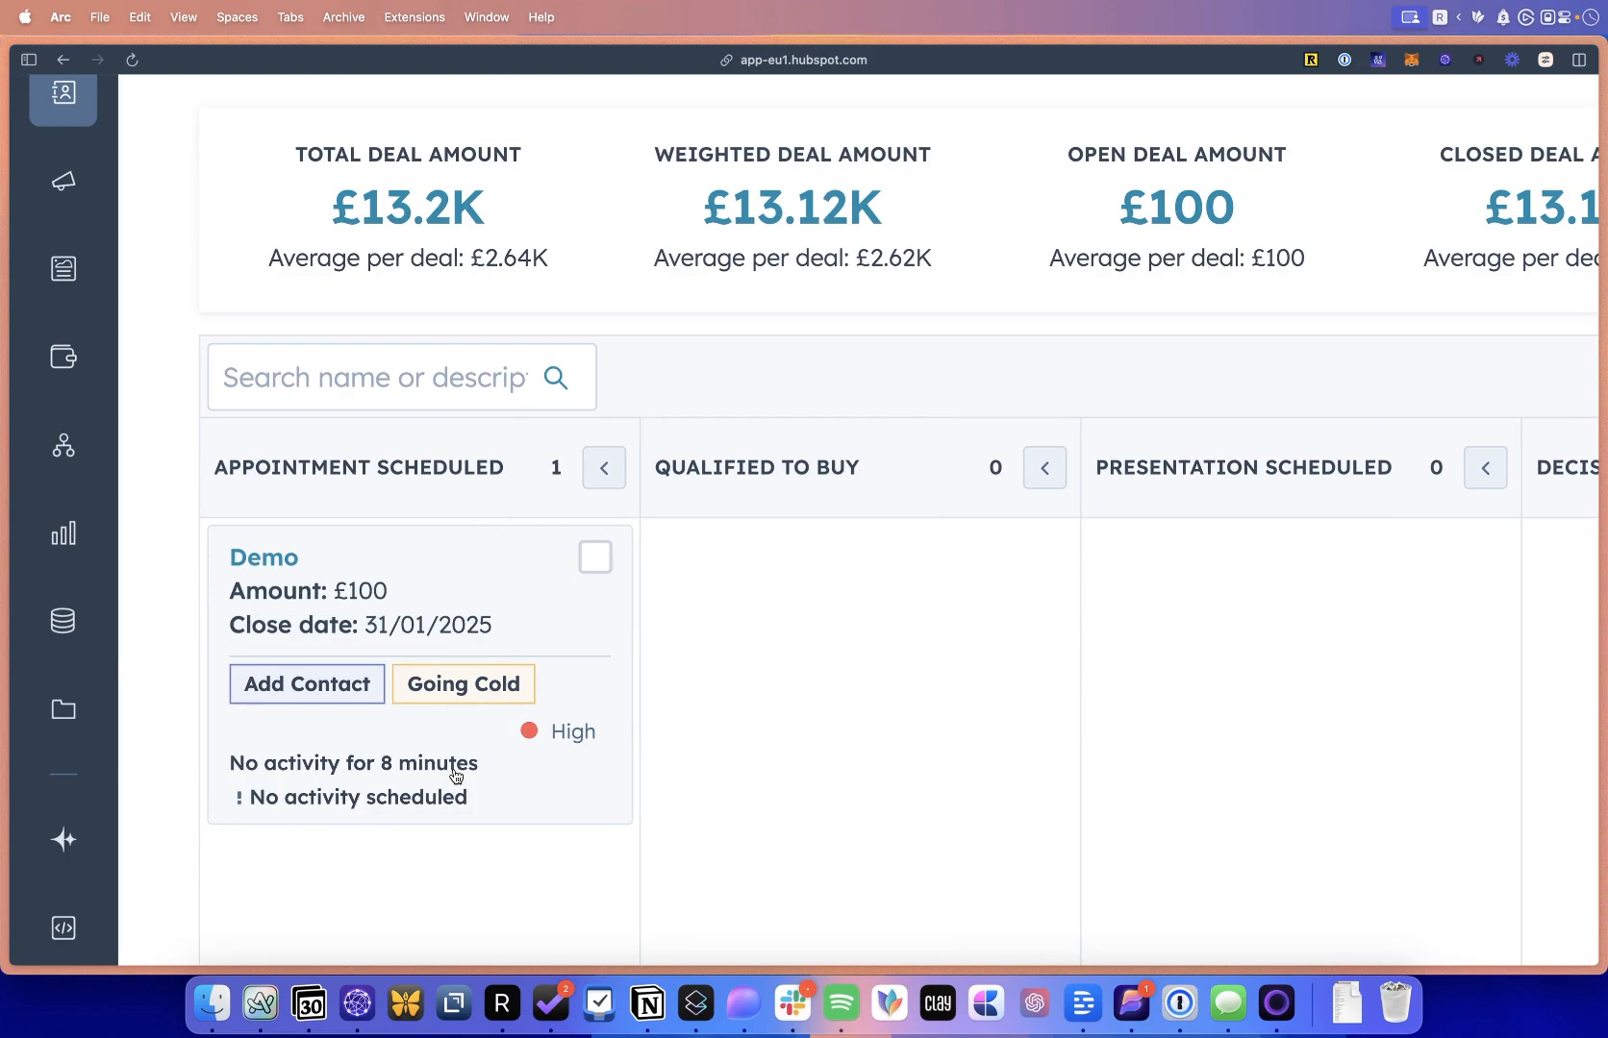
scroll(455, 775, "down", 5)
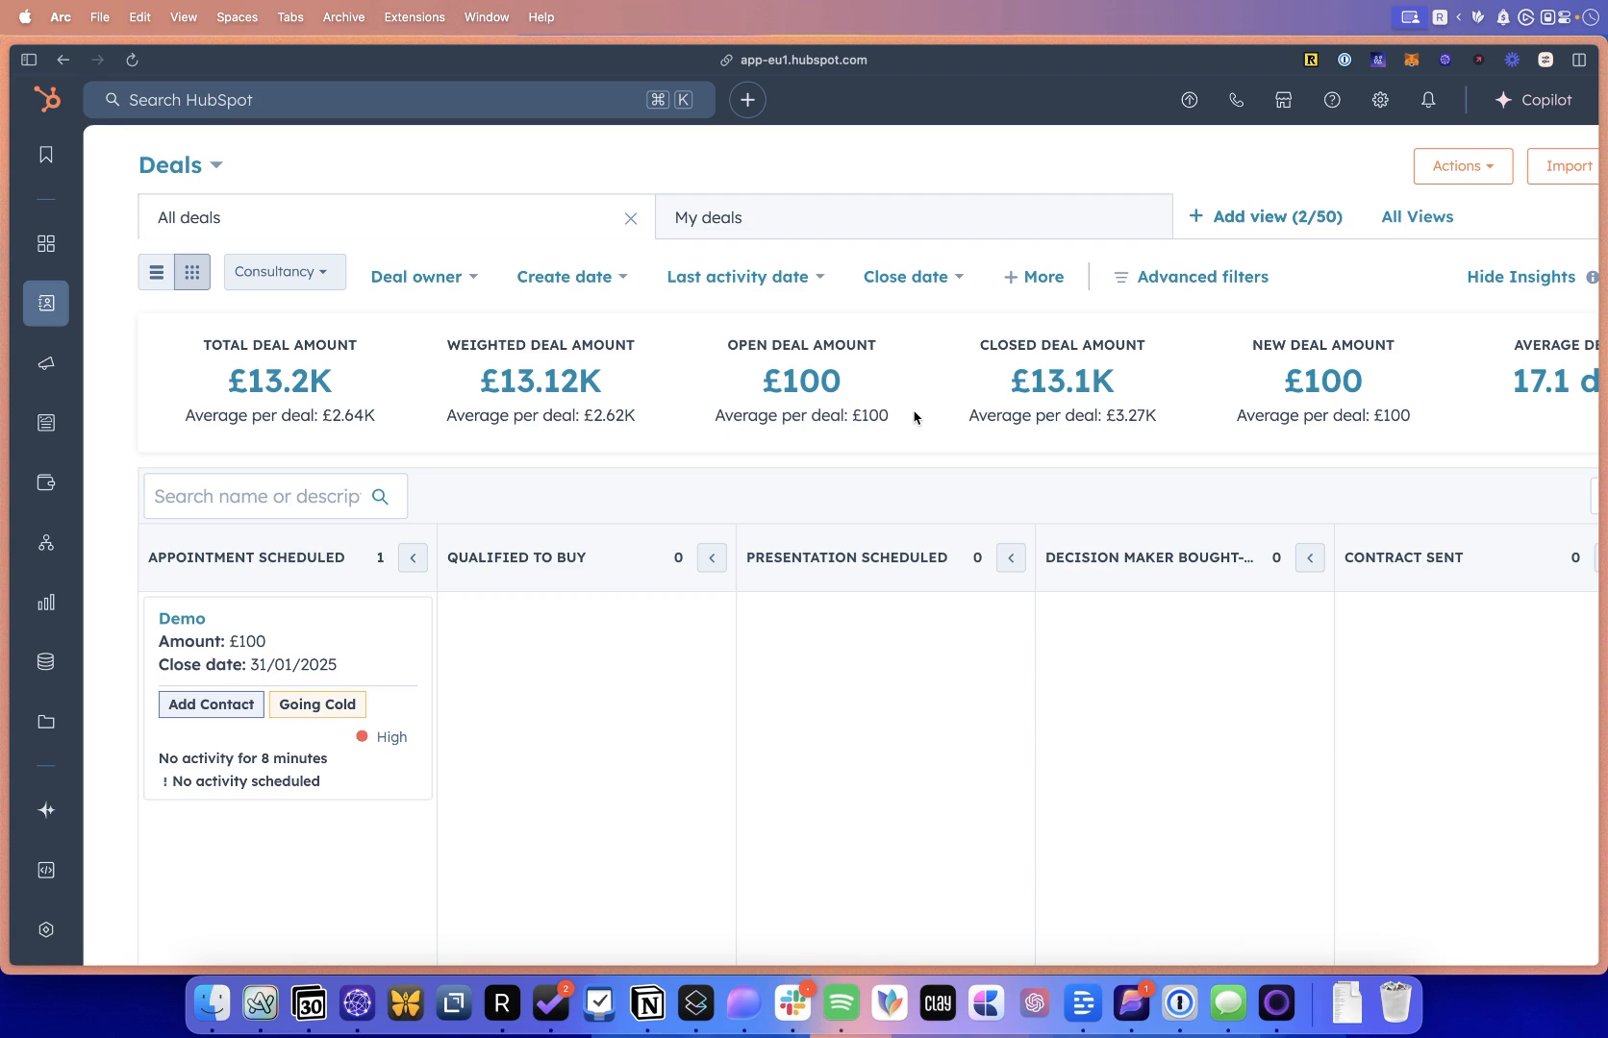
left_click(1459, 18)
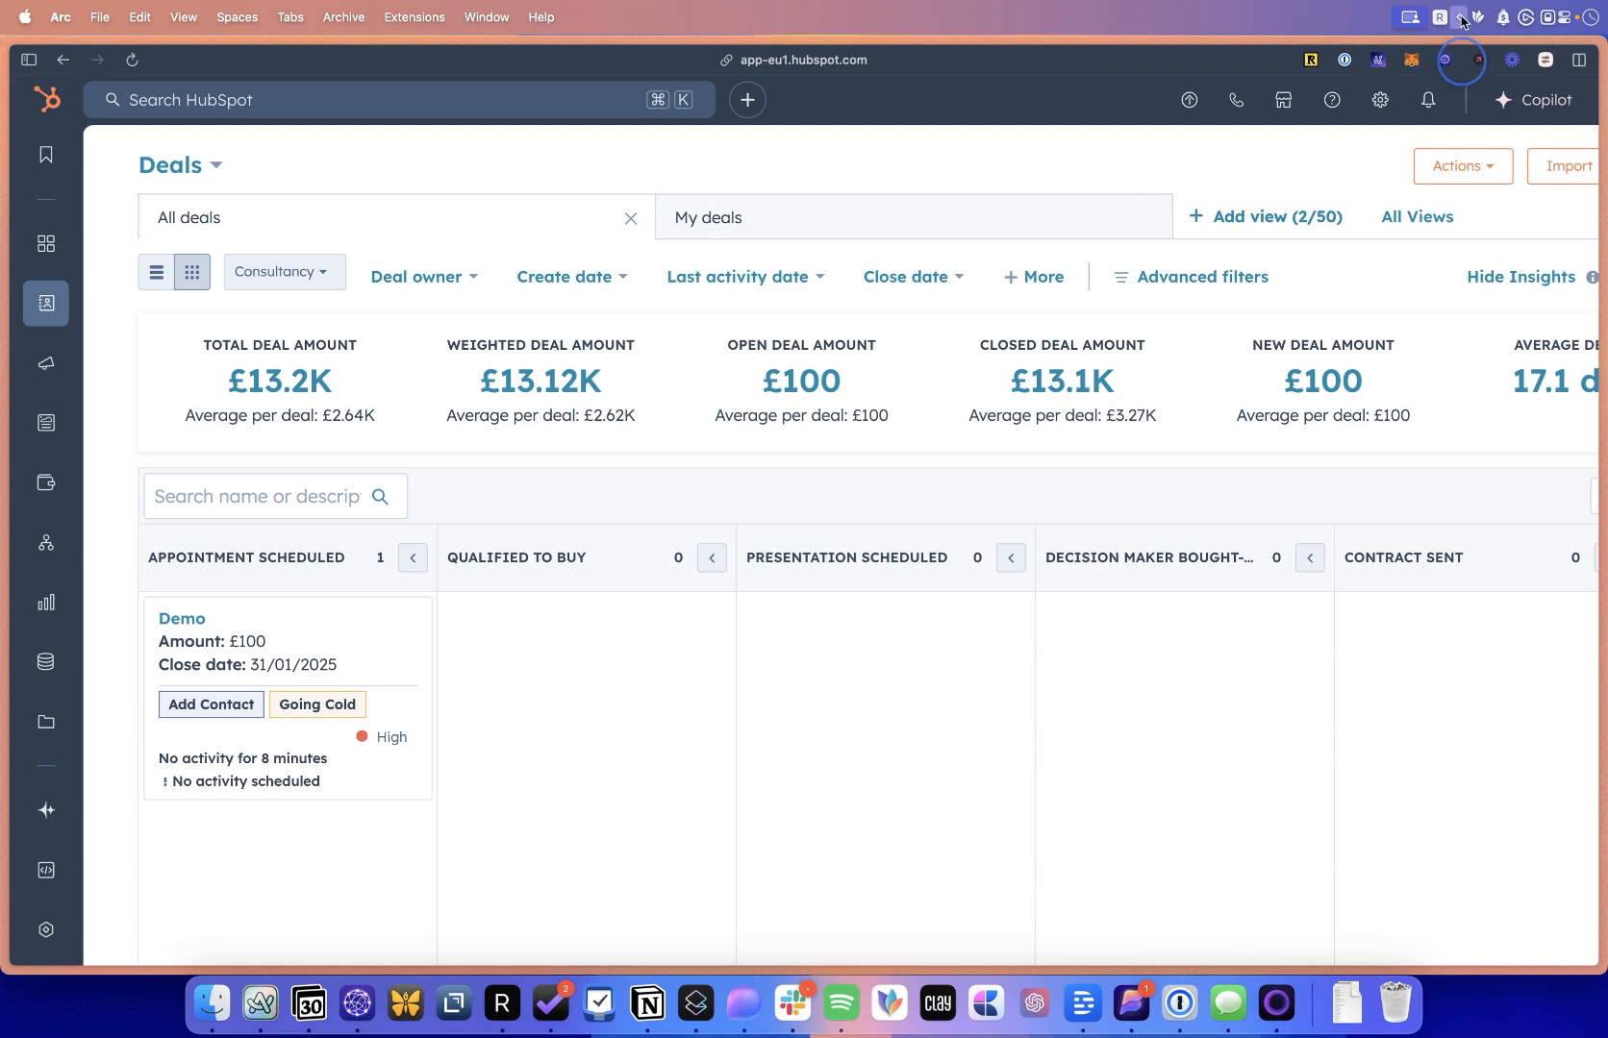